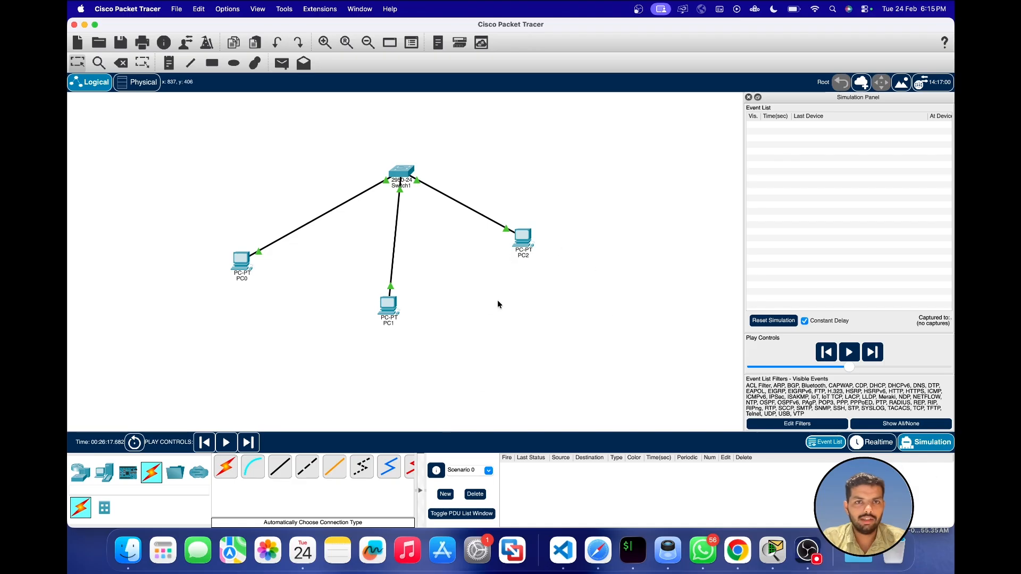
- Browse the available switch models and end devices that the workspace topology can be built from
{"action": "left_click", "coordinate": [85, 473]}
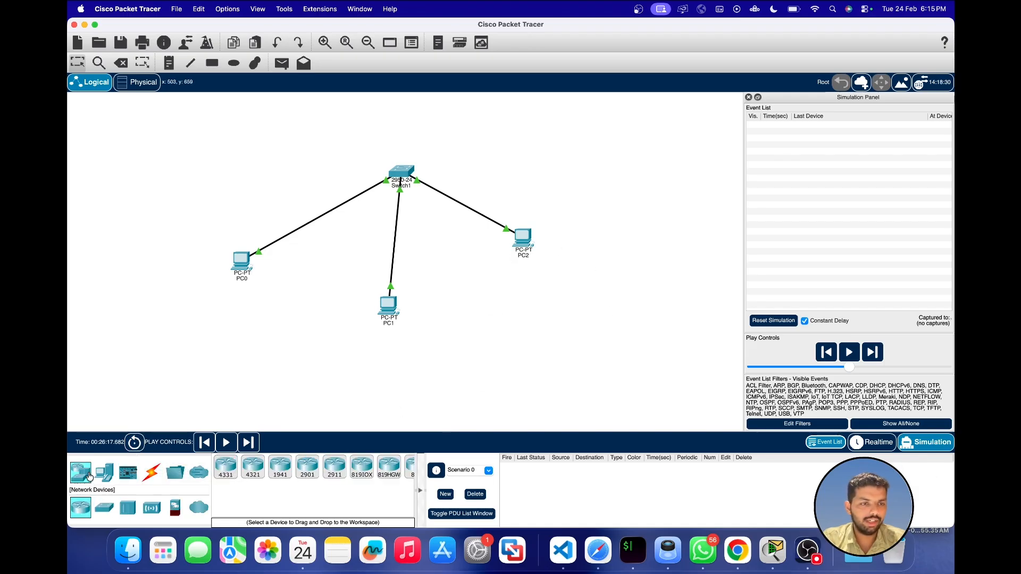
{"action": "left_click", "coordinate": [103, 509]}
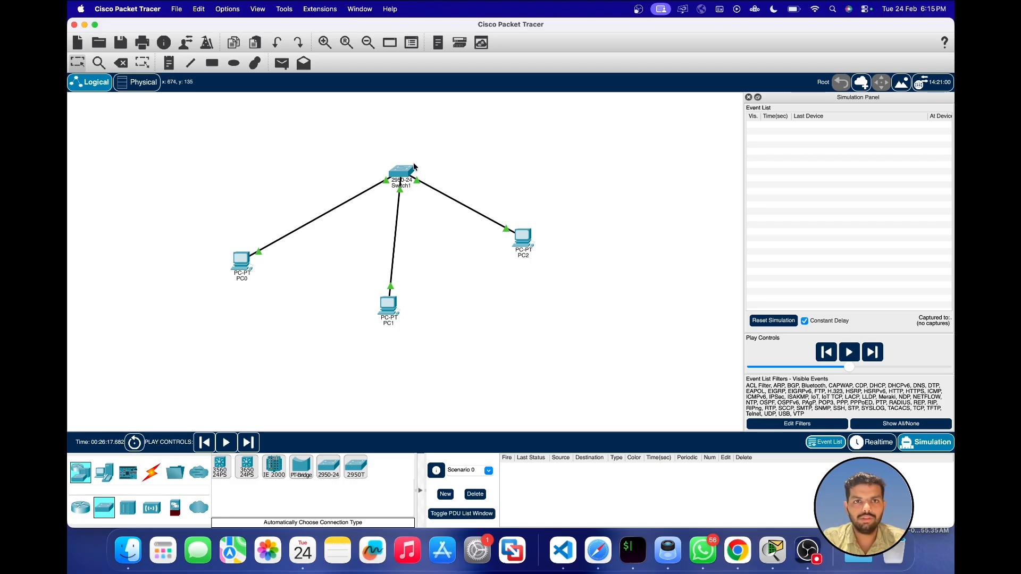
{"action": "mouse_move", "coordinate": [400, 175]}
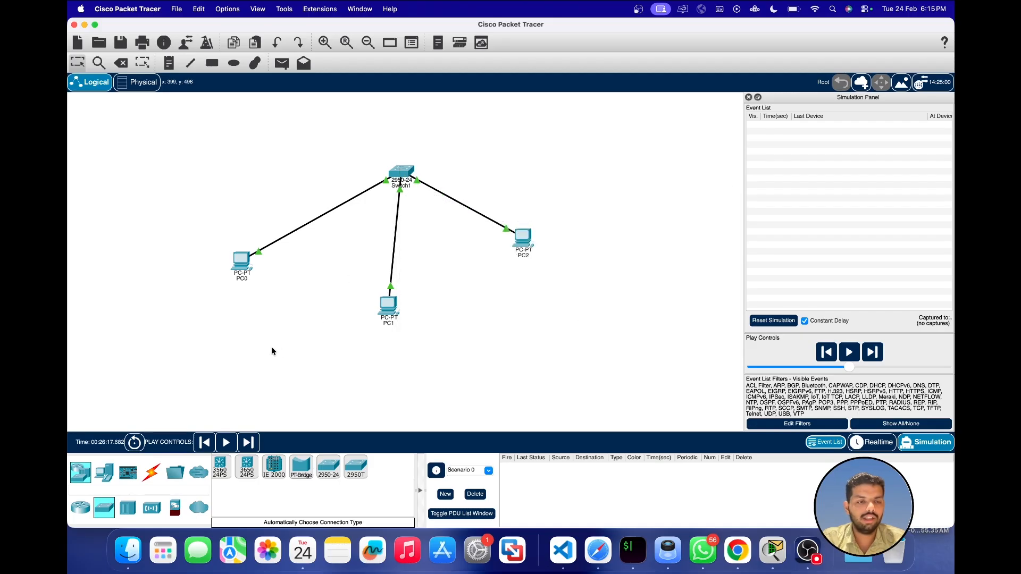
{"action": "left_click", "coordinate": [99, 479]}
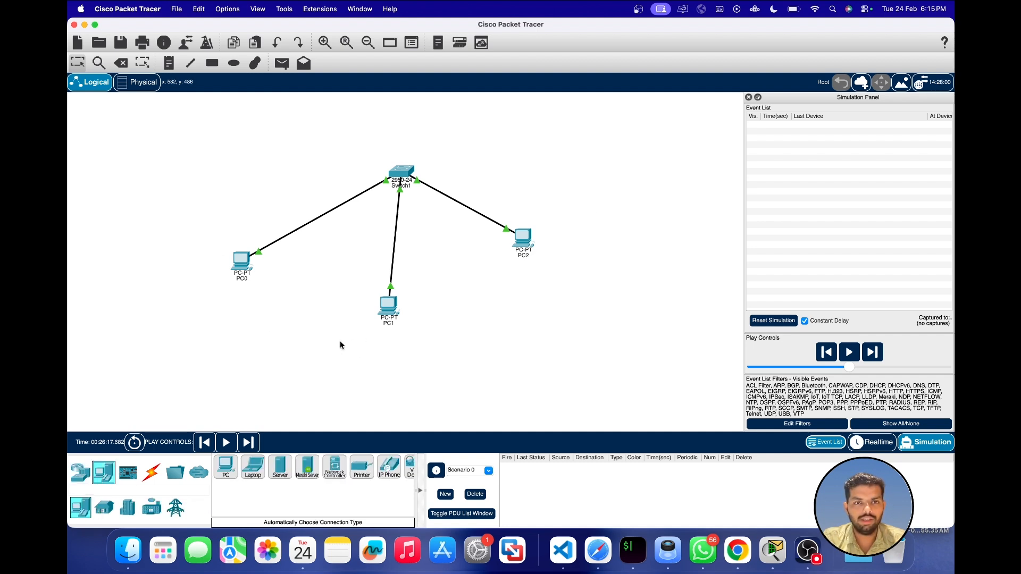
{"action": "mouse_move", "coordinate": [388, 184]}
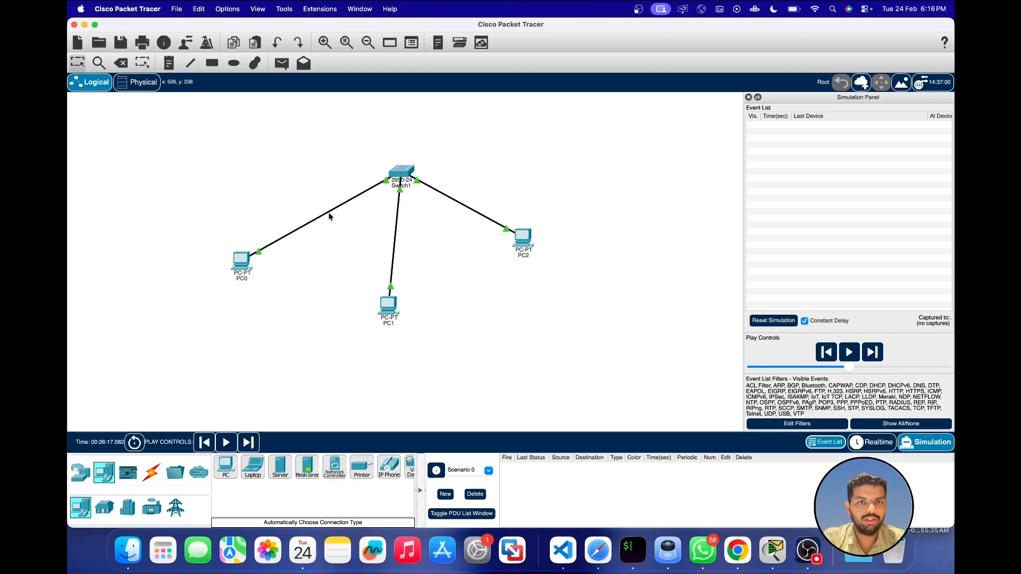
- Move the switch slightly higher and PC1 slightly to the right in the logical topology
{"action": "mouse_move", "coordinate": [402, 173]}
{"action": "left_mouse_down"}
{"action": "mouse_move", "coordinate": [391, 143]}
{"action": "mouse_move", "coordinate": [397, 156]}
{"action": "left_mouse_up"}
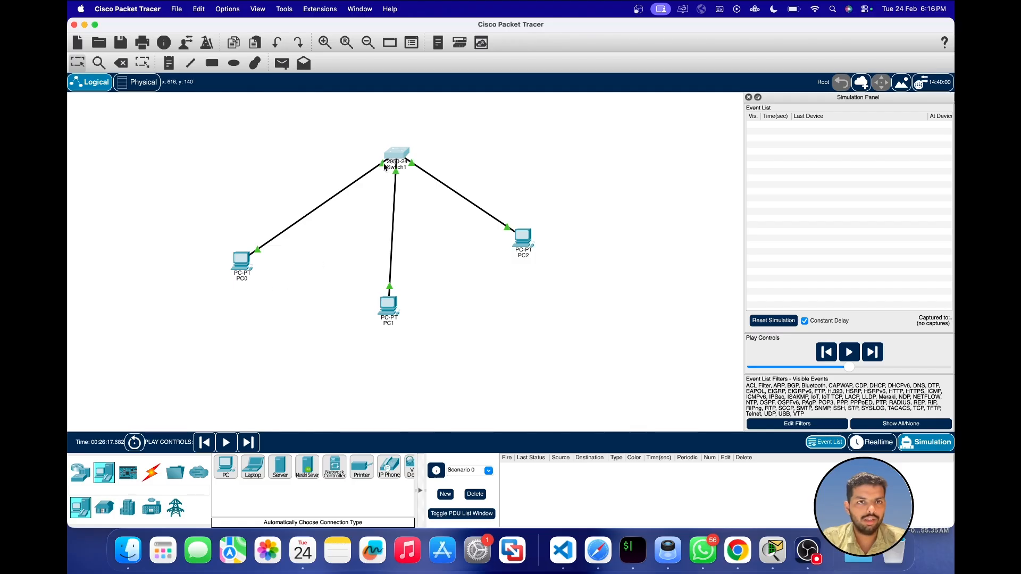
{"action": "mouse_move", "coordinate": [385, 167]}
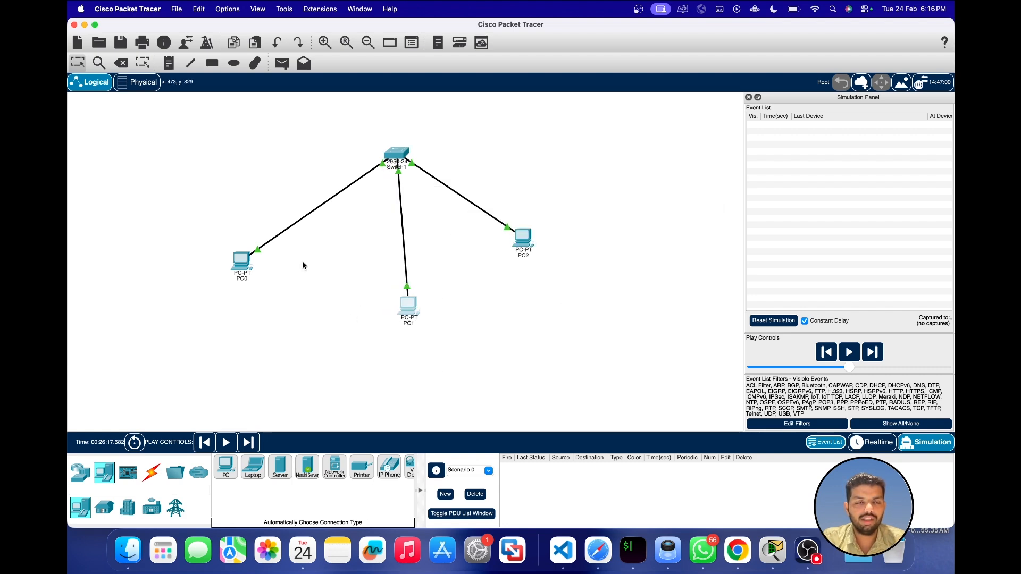
- Review PC0's FastEthernet0 configuration, checking its IPv4 address and subnet mask
{"action": "left_click", "coordinate": [242, 263]}
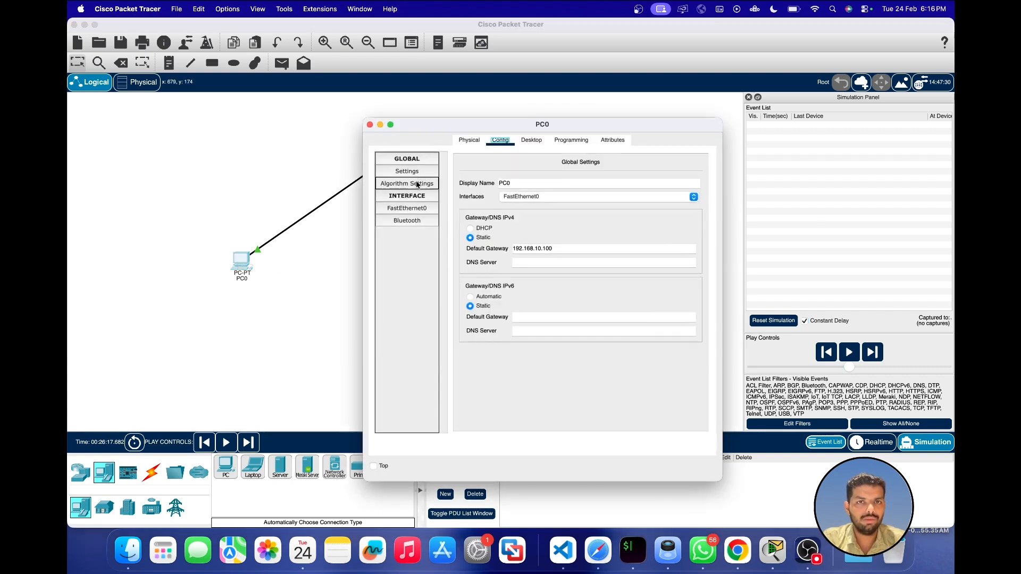
{"action": "left_click", "coordinate": [417, 209]}
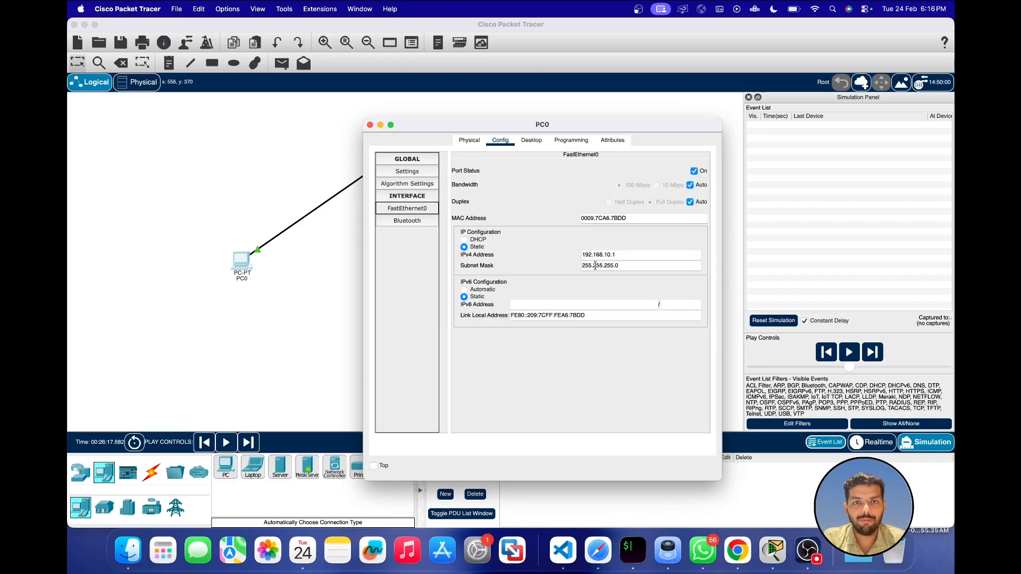
{"action": "left_click_drag", "start_coordinate": [623, 255], "coordinate": [538, 251]}
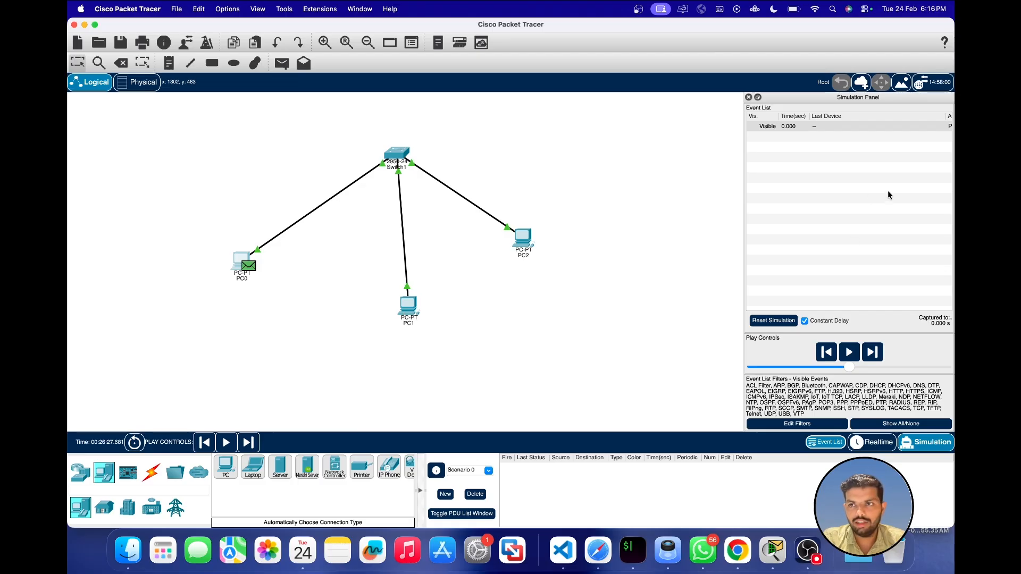
- Inspect the PDU information of the first event in the simulation event list and close it
{"action": "left_click", "coordinate": [844, 127]}
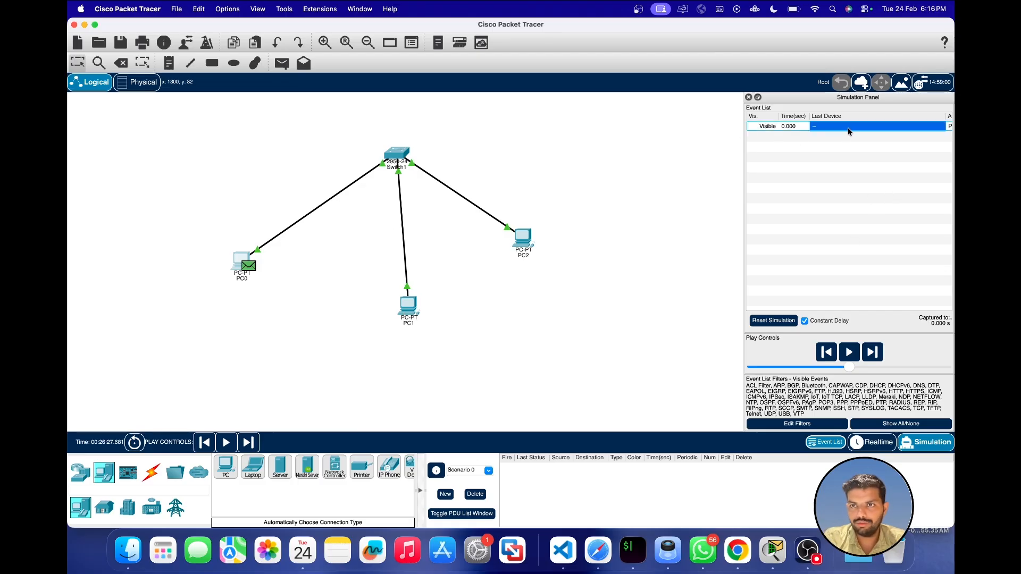
{"action": "left_click", "coordinate": [400, 125]}
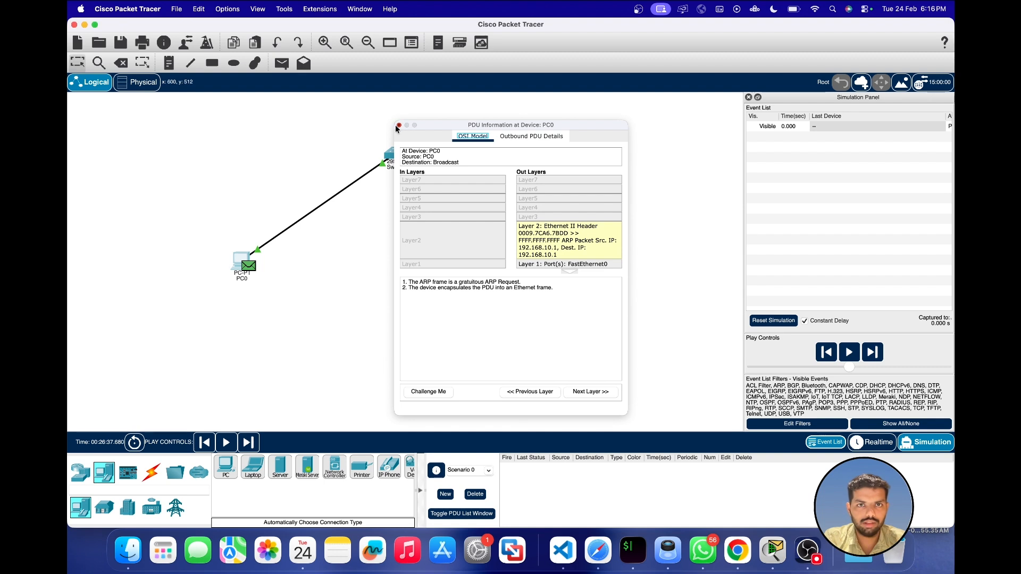
- Check the IPv4 default gateway in PC1's global settings and close its configuration window
{"action": "left_click", "coordinate": [409, 304]}
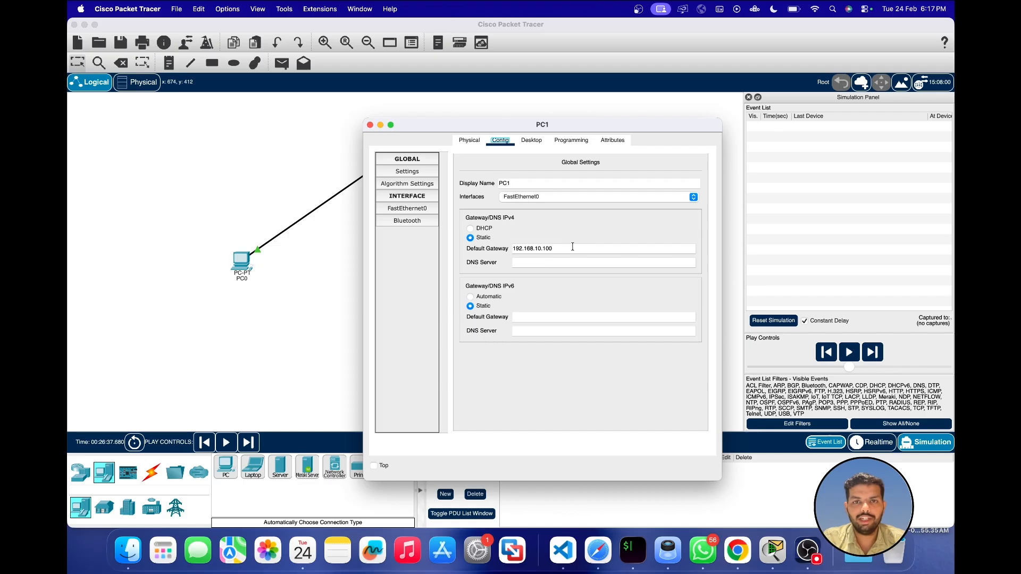
{"action": "left_click_drag", "start_coordinate": [573, 247], "coordinate": [466, 243]}
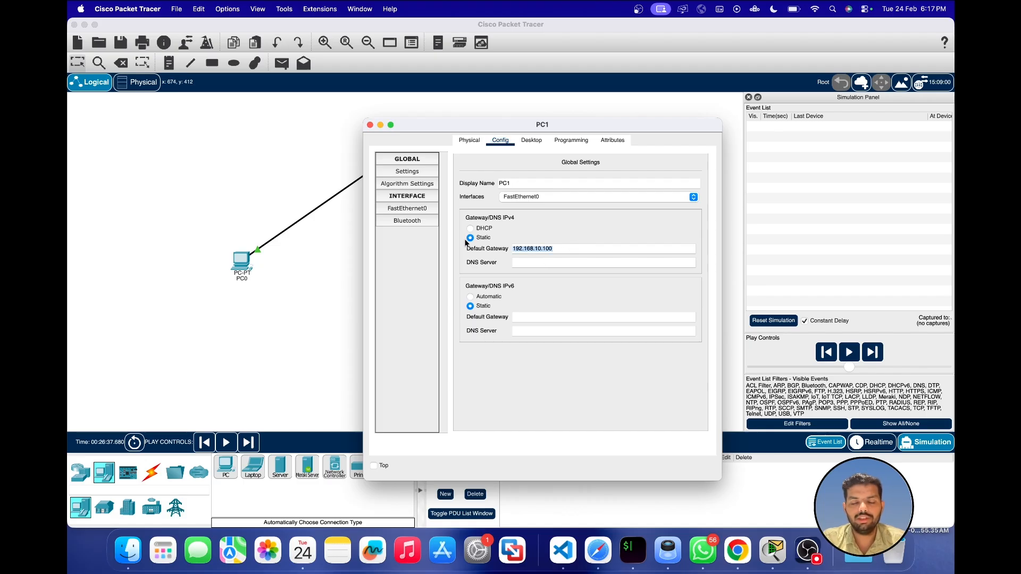
{"action": "left_click", "coordinate": [370, 125]}
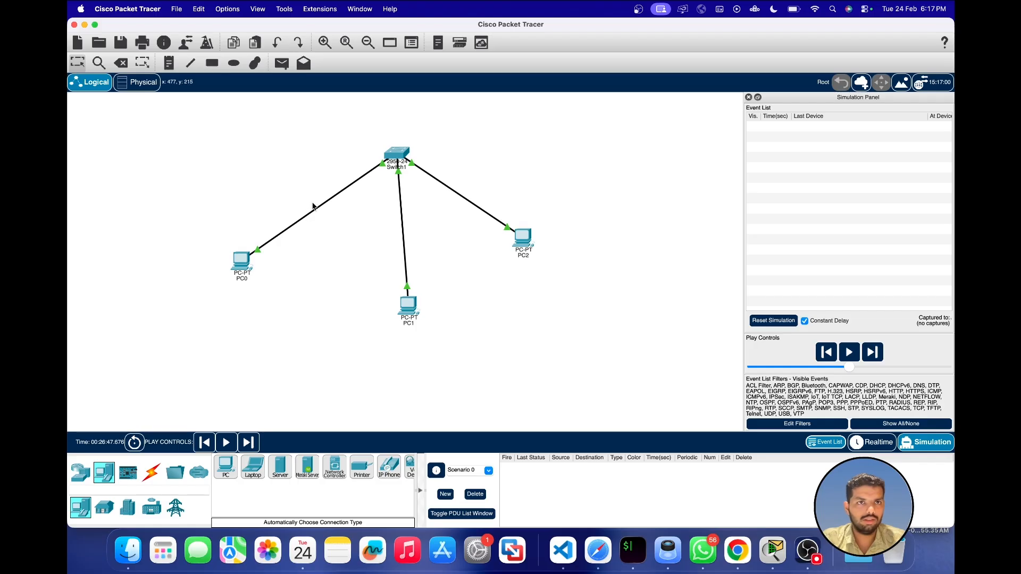
- Ping 192.168.10.2 from PC0's Command Prompt and close the PC0 window
{"action": "left_click", "coordinate": [242, 261]}
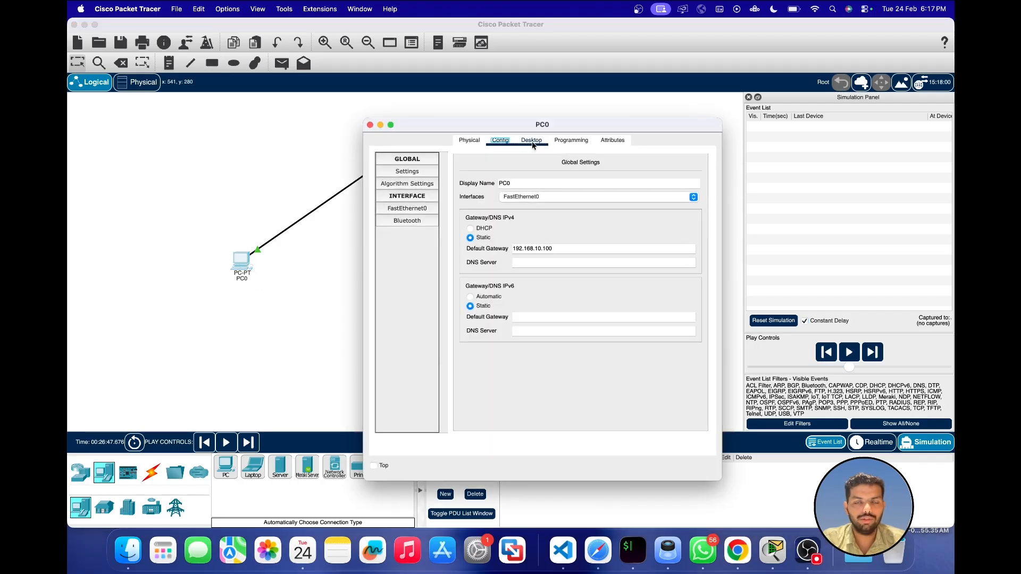
{"action": "left_click", "coordinate": [531, 141]}
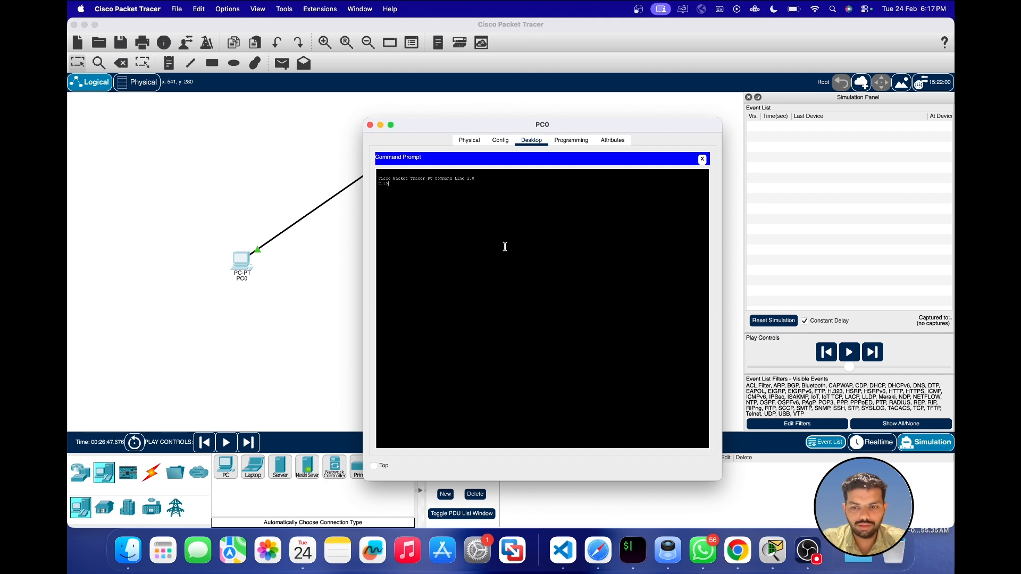
{"action": "key", "text": "super+plus"}
{"action": "key", "text": "super+minus"}
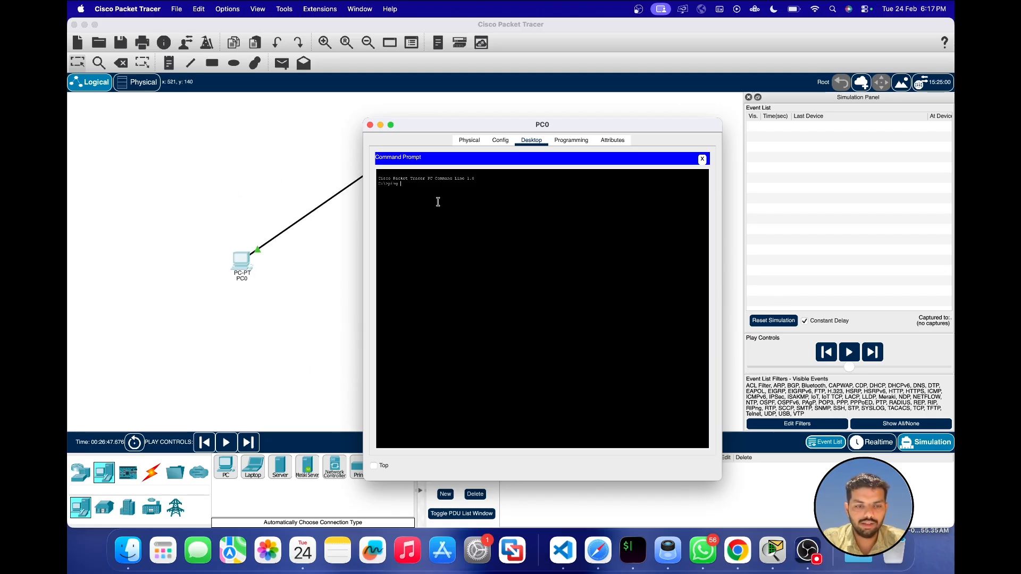
{"action": "type", "text": "68"}
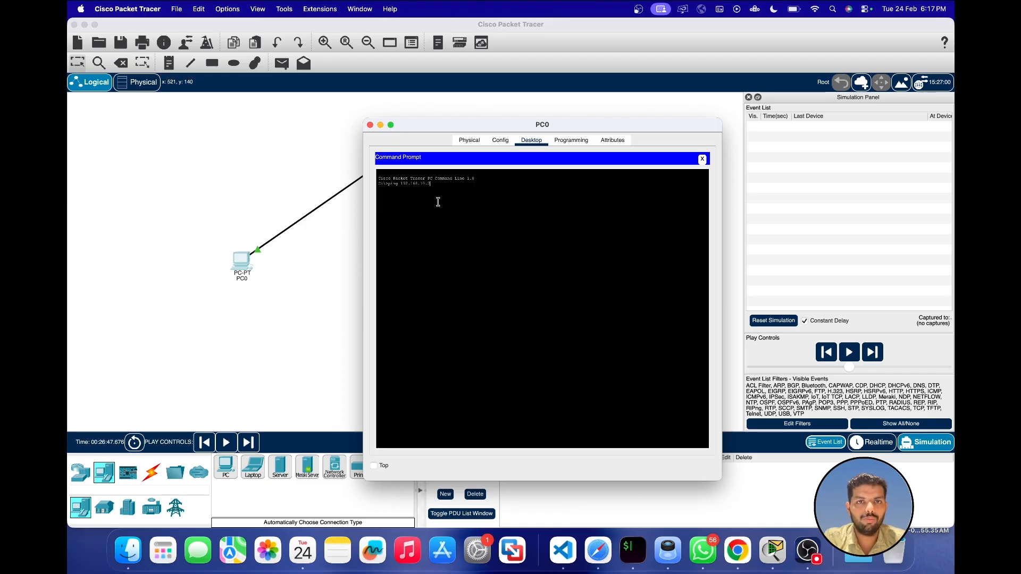
{"action": "type", "text": ".10.2"}
{"action": "key", "text": "Return"}
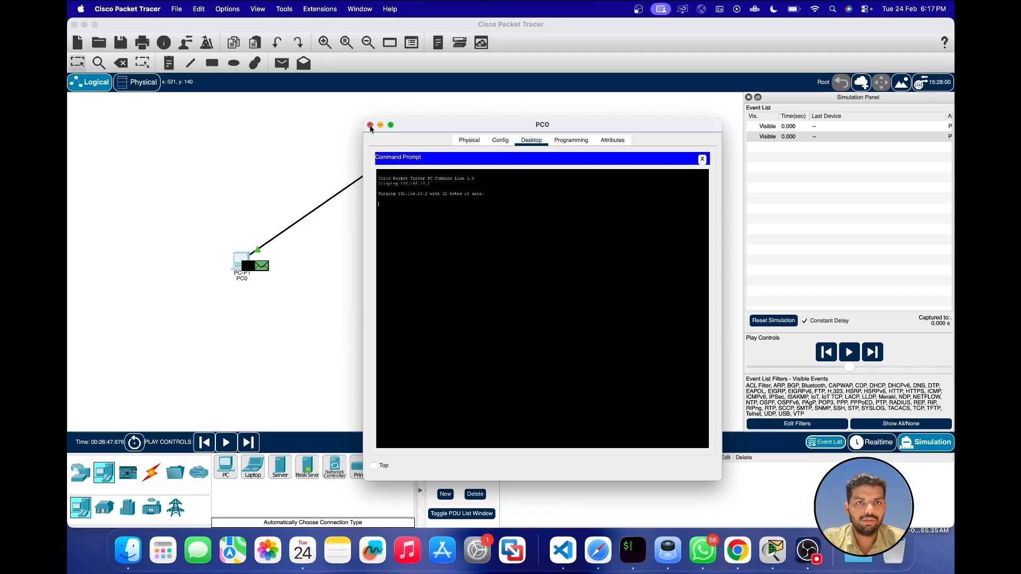
{"action": "left_click", "coordinate": [613, 105]}
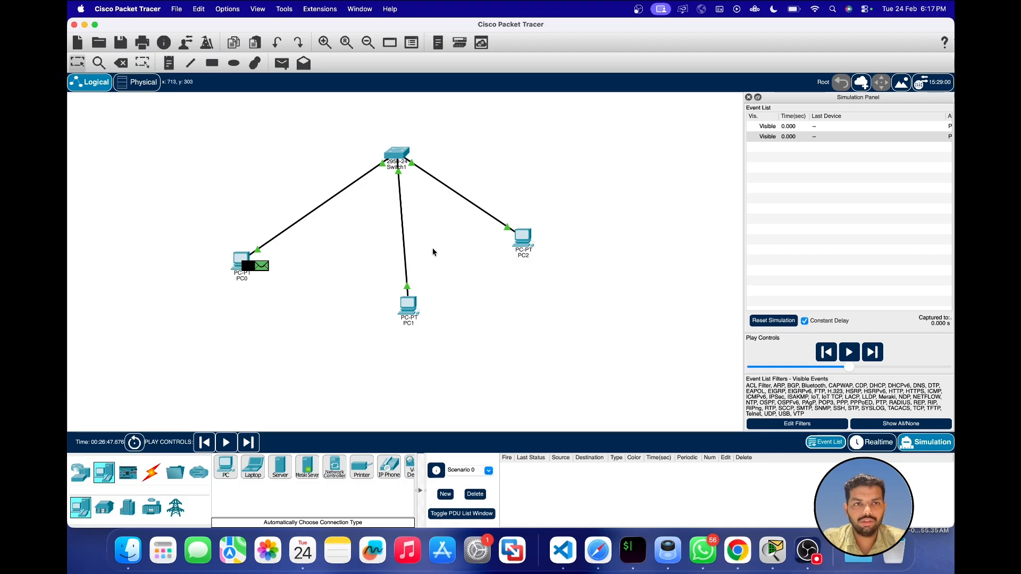
- Read the OSI model description of the ARP packet waiting at PC0 alongside the topology, and close its PDU information
{"action": "left_click", "coordinate": [262, 266]}
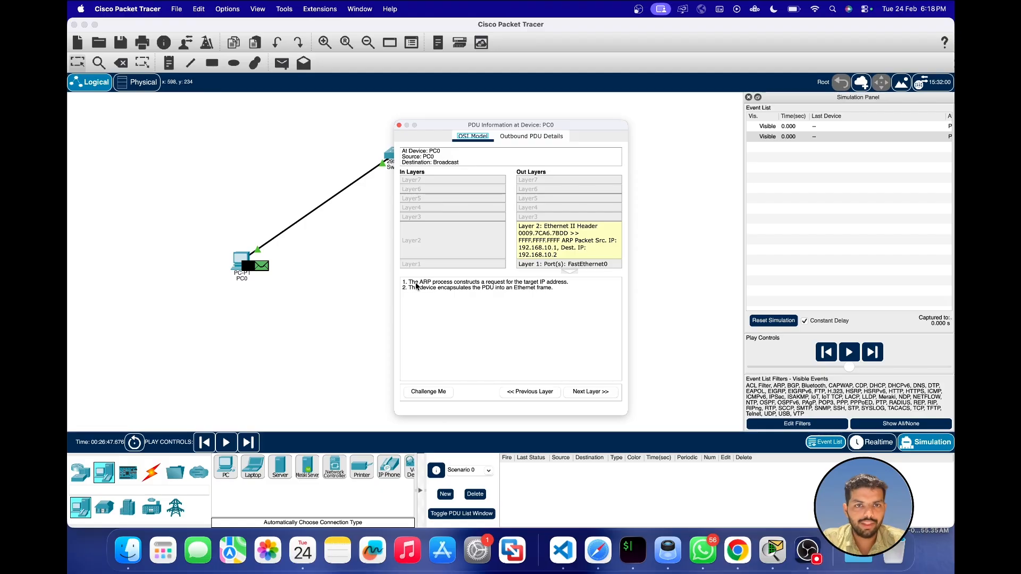
{"action": "left_click_drag", "start_coordinate": [403, 282], "coordinate": [583, 281]}
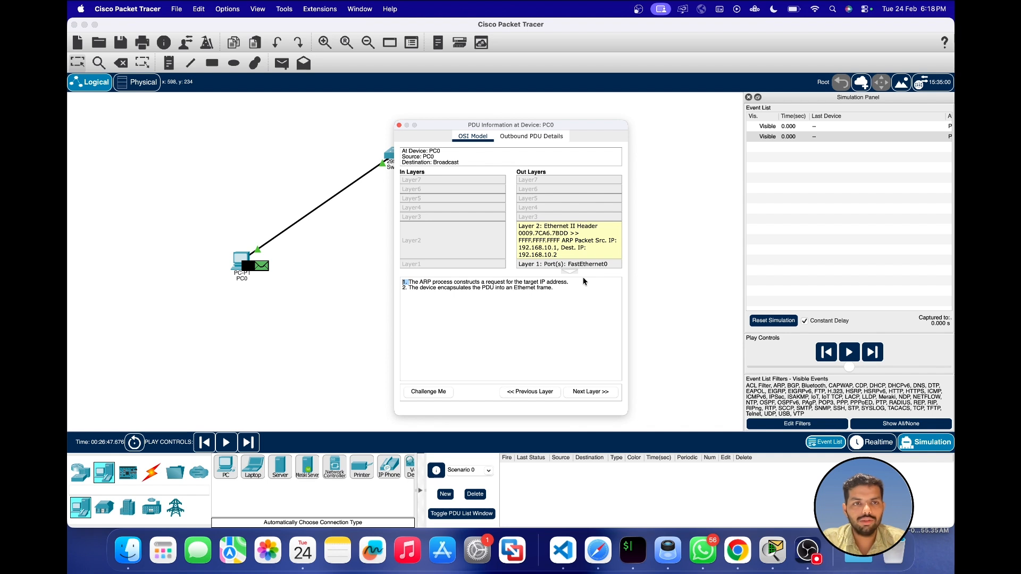
{"action": "left_click_drag", "start_coordinate": [448, 127], "coordinate": [602, 124]}
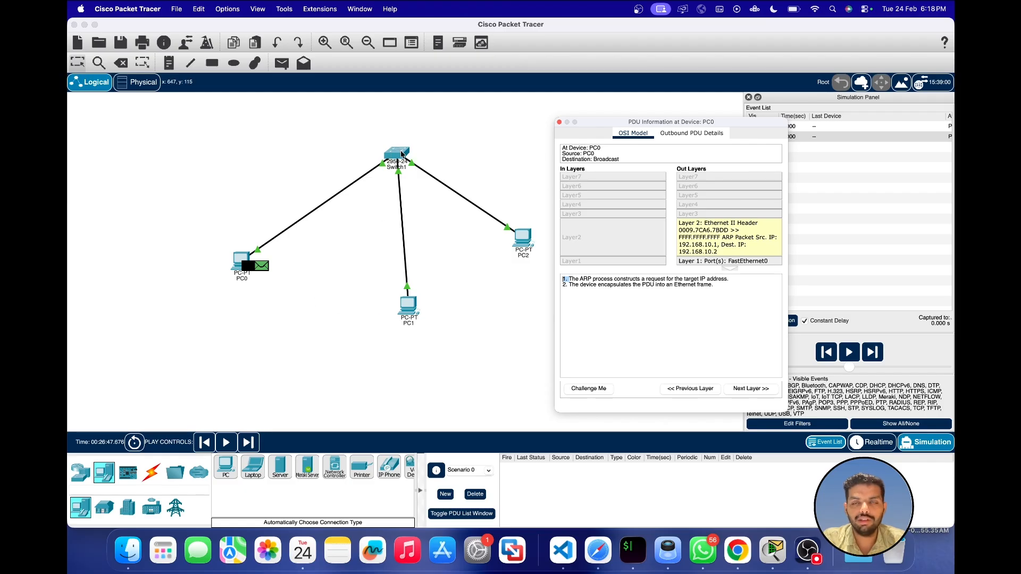
{"action": "left_click", "coordinate": [480, 141]}
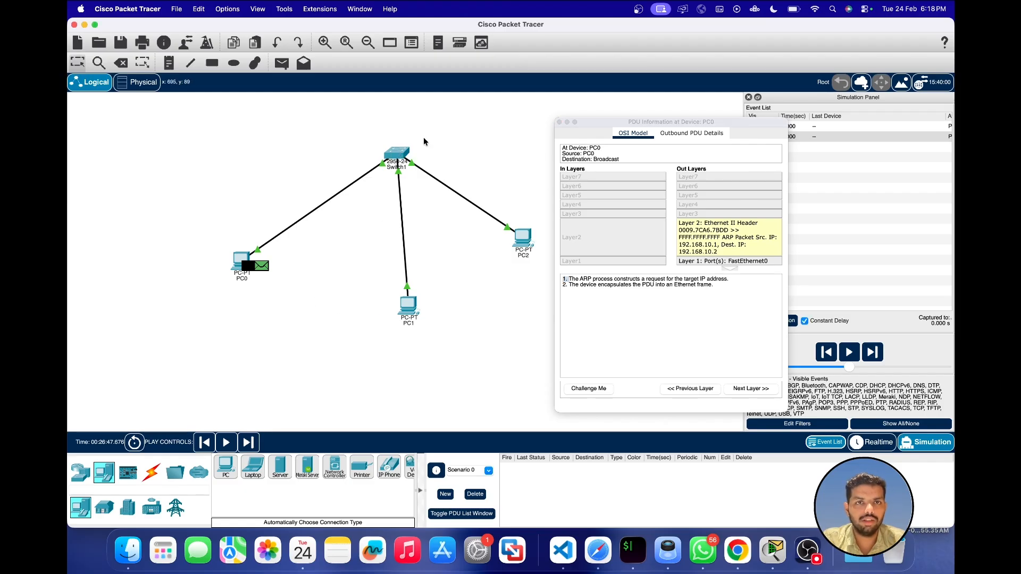
{"action": "left_click", "coordinate": [611, 122]}
{"action": "left_click", "coordinate": [559, 122]}
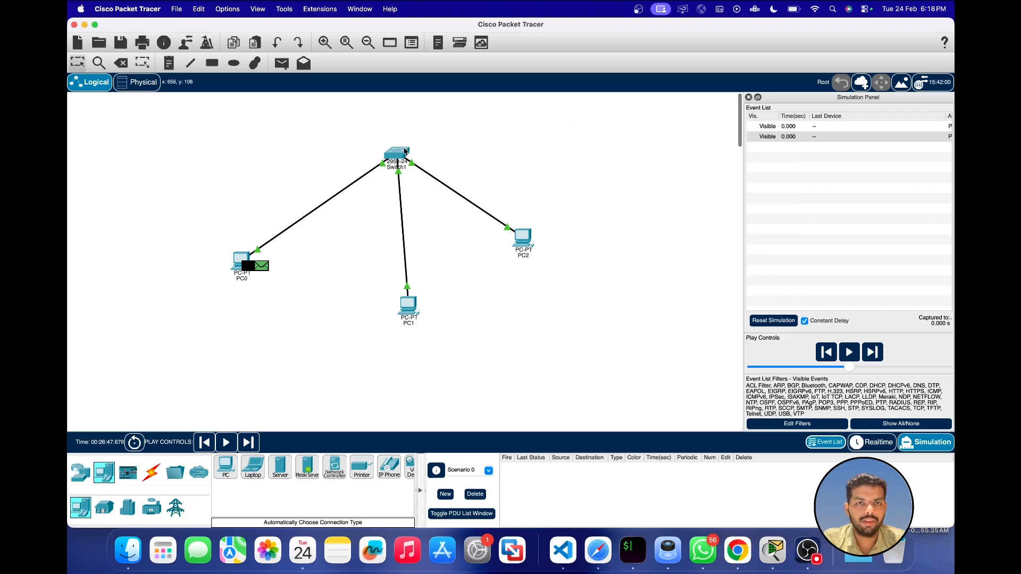
- Inspect Switch1's MAC table to see which MAC addresses are mapped to which ports, and close it
{"action": "left_click", "coordinate": [404, 151]}
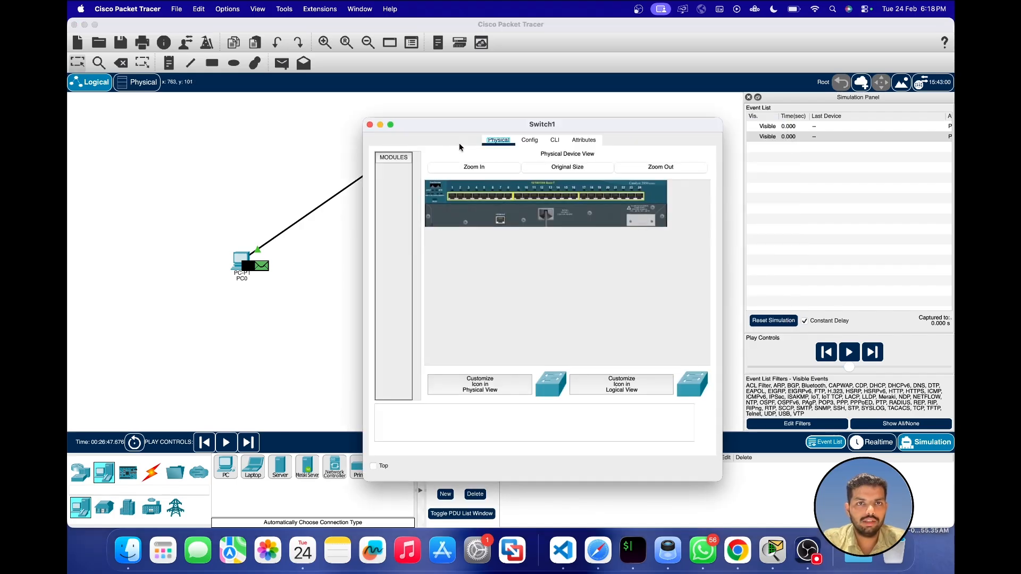
{"action": "left_click", "coordinate": [371, 127]}
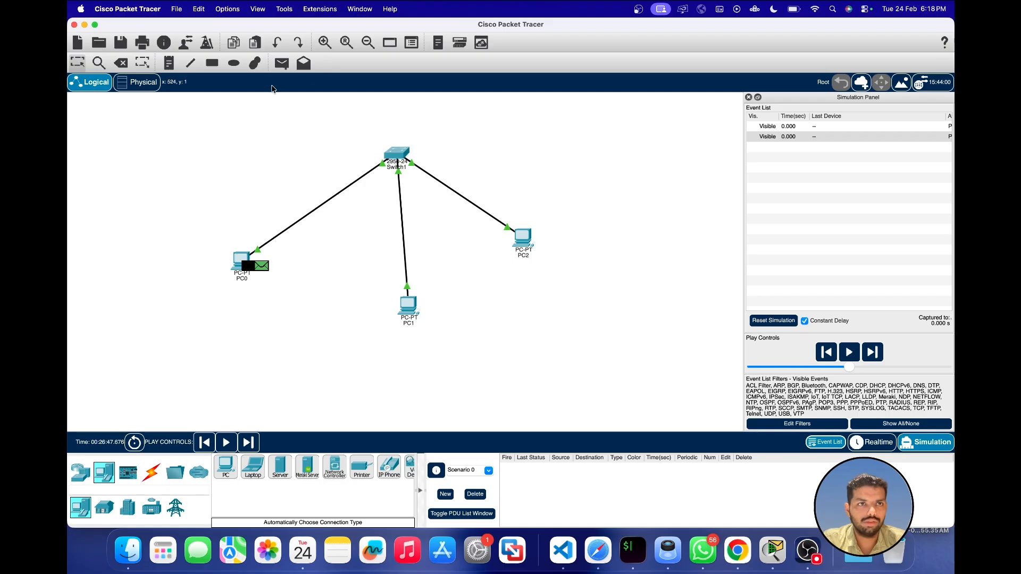
{"action": "left_click", "coordinate": [99, 63]}
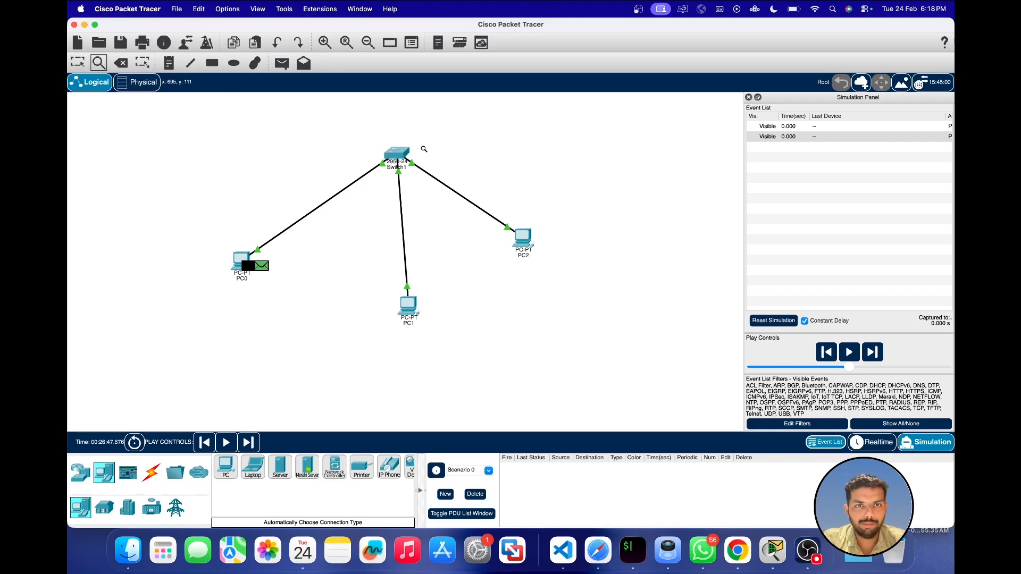
{"action": "left_click", "coordinate": [402, 153]}
{"action": "left_click", "coordinate": [420, 158]}
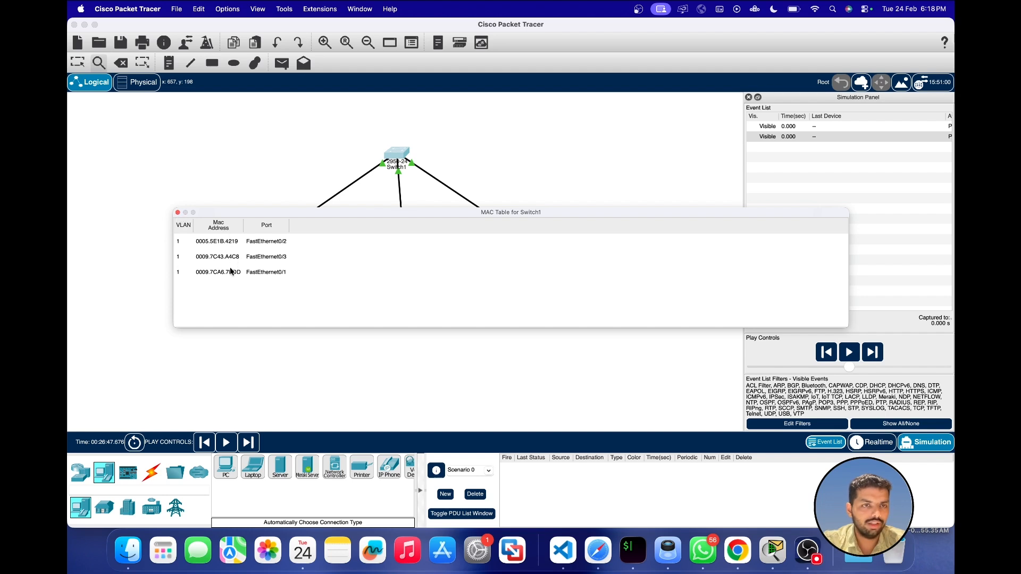
{"action": "left_click", "coordinate": [178, 213]}
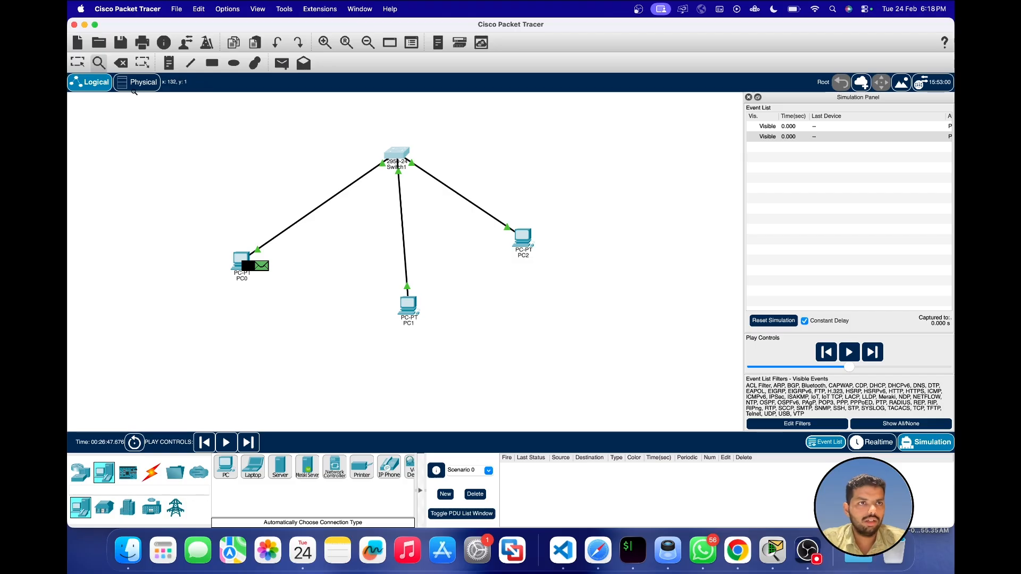
- Examine the ARP packet at PC0 again, reading its layer description and the outbound PDU's source and target fields
{"action": "left_click", "coordinate": [262, 266]}
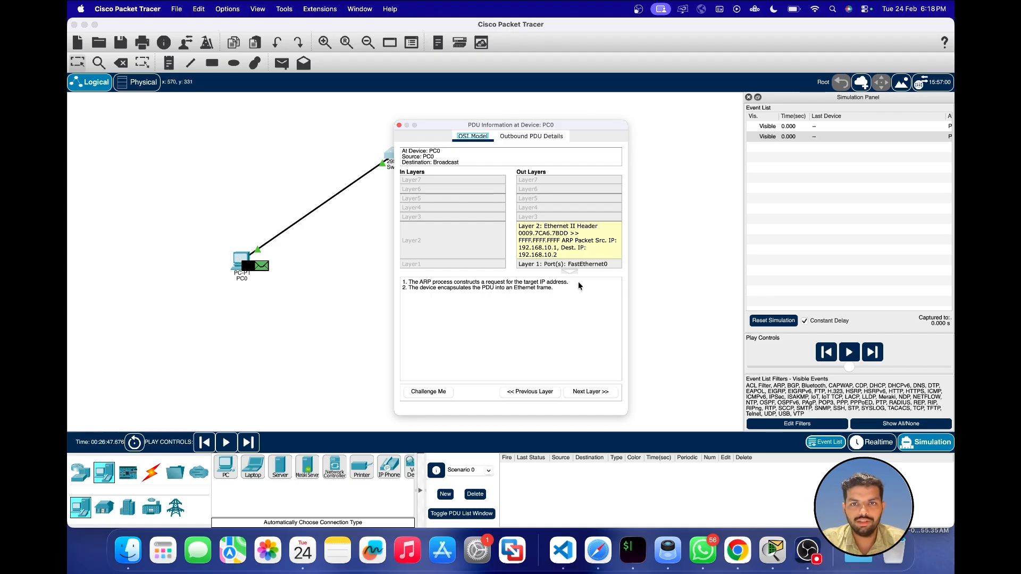
{"action": "left_click_drag", "start_coordinate": [578, 282], "coordinate": [543, 290]}
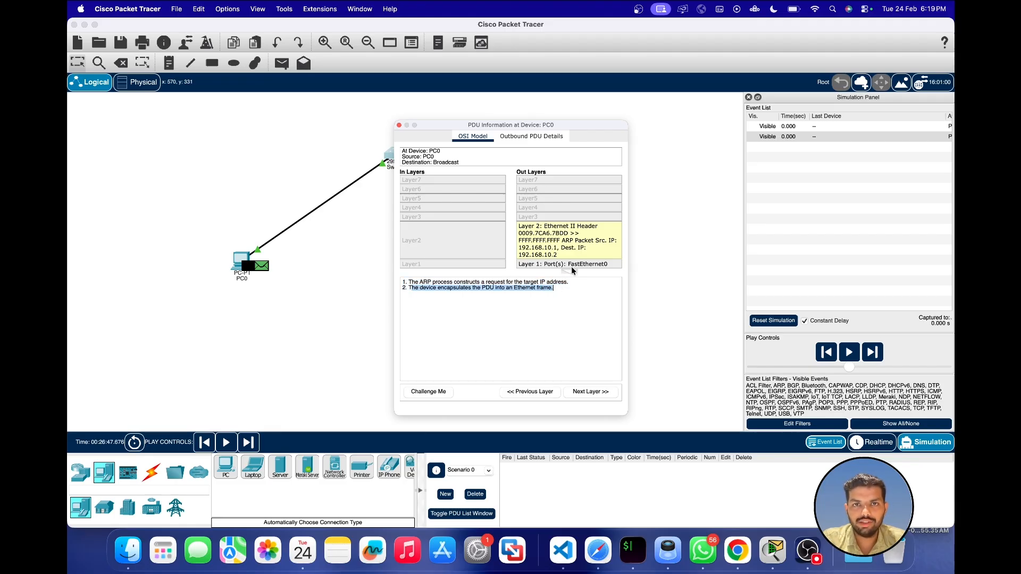
{"action": "left_click", "coordinate": [530, 137]}
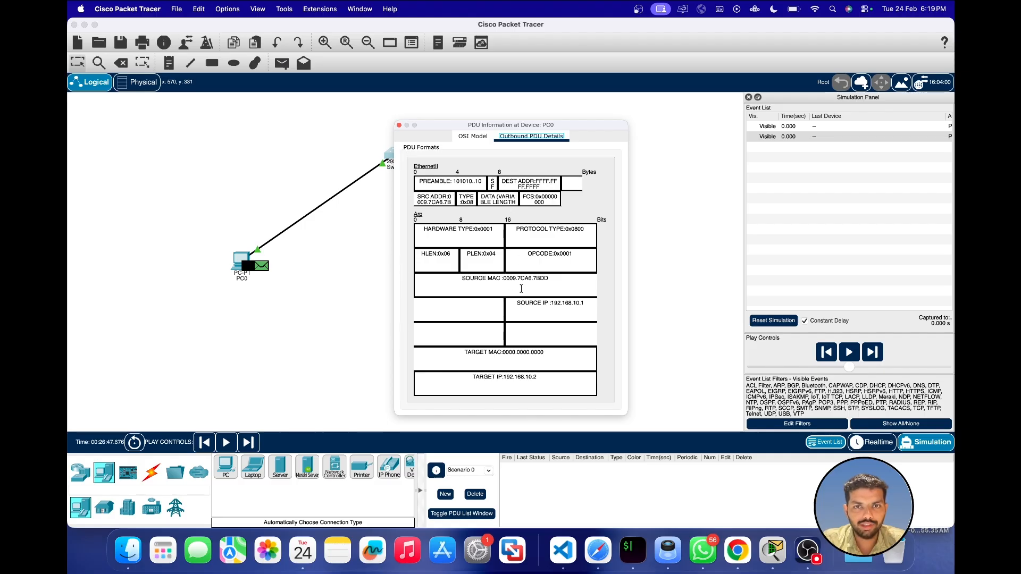
{"action": "left_click", "coordinate": [400, 128]}
- Read the layer description of the ping's ICMP packet waiting at PC0 and close its PDU information
{"action": "left_click", "coordinate": [246, 269]}
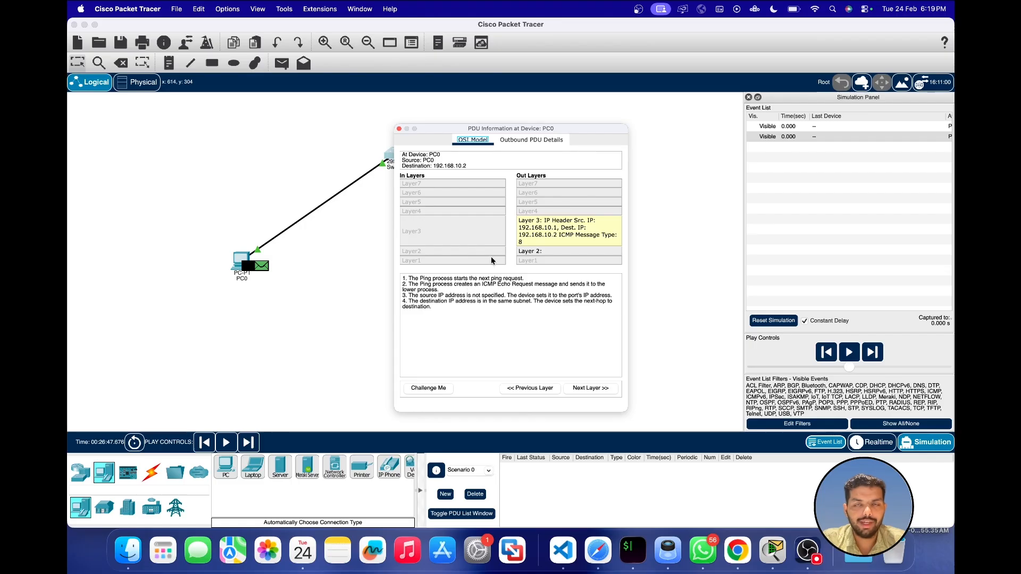
{"action": "left_click", "coordinate": [399, 128]}
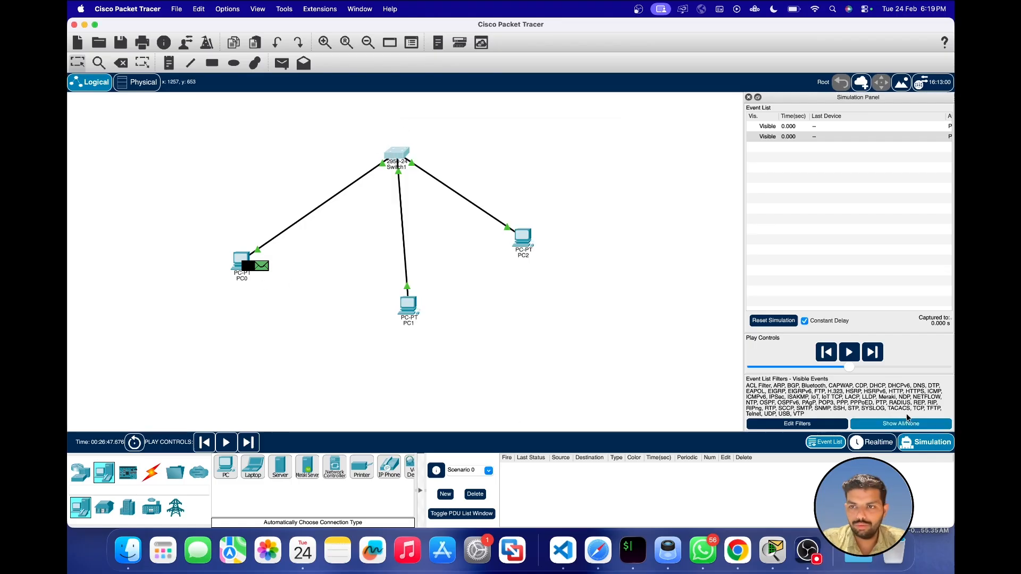
- Advance the simulation one event and read how Switch1 handles the ARP broadcast at Layers 1 and 2, closing the PDU information
{"action": "left_click", "coordinate": [874, 352]}
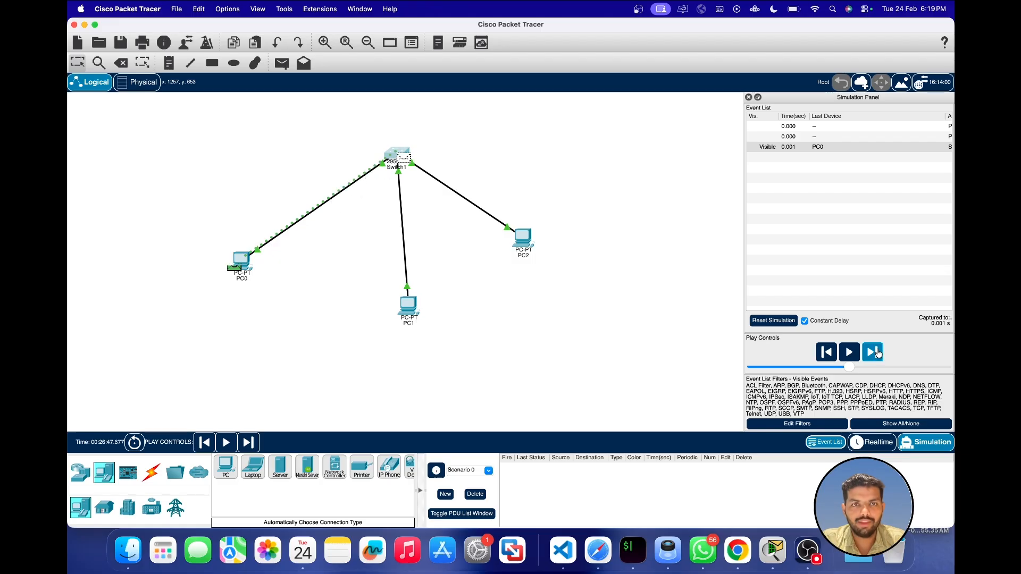
{"action": "left_click", "coordinate": [404, 160]}
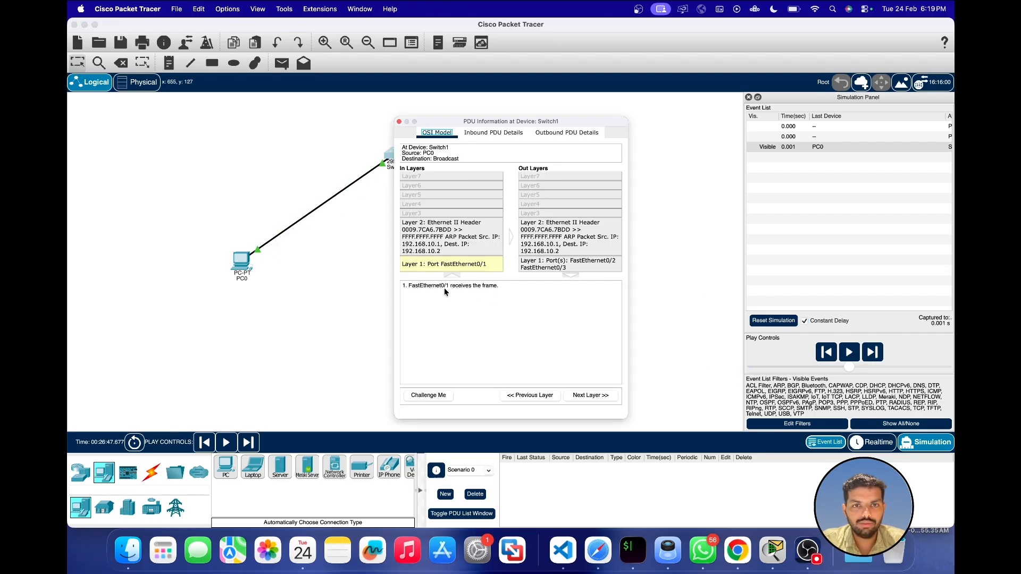
{"action": "left_click", "coordinate": [587, 397]}
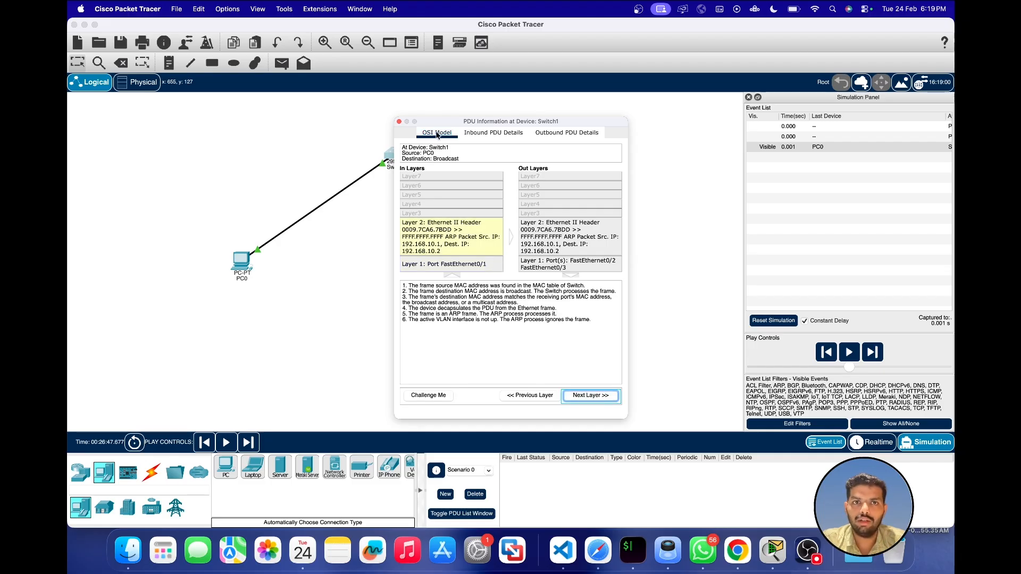
{"action": "left_click", "coordinate": [399, 121]}
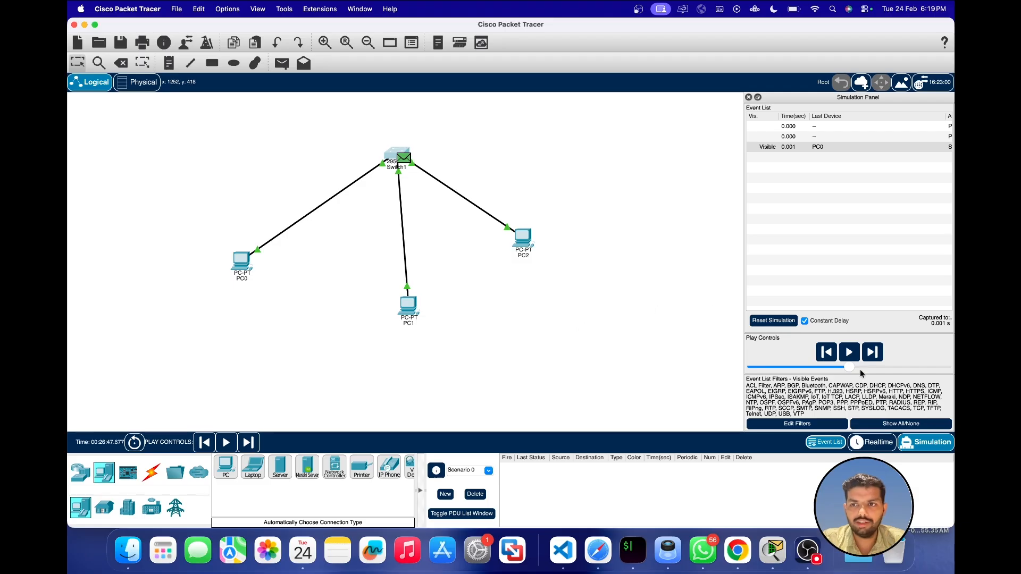
- Advance the simulation one event and examine how PC2 processes the inbound ARP request at Layer 2, closing the PDU information
{"action": "left_click", "coordinate": [872, 352]}
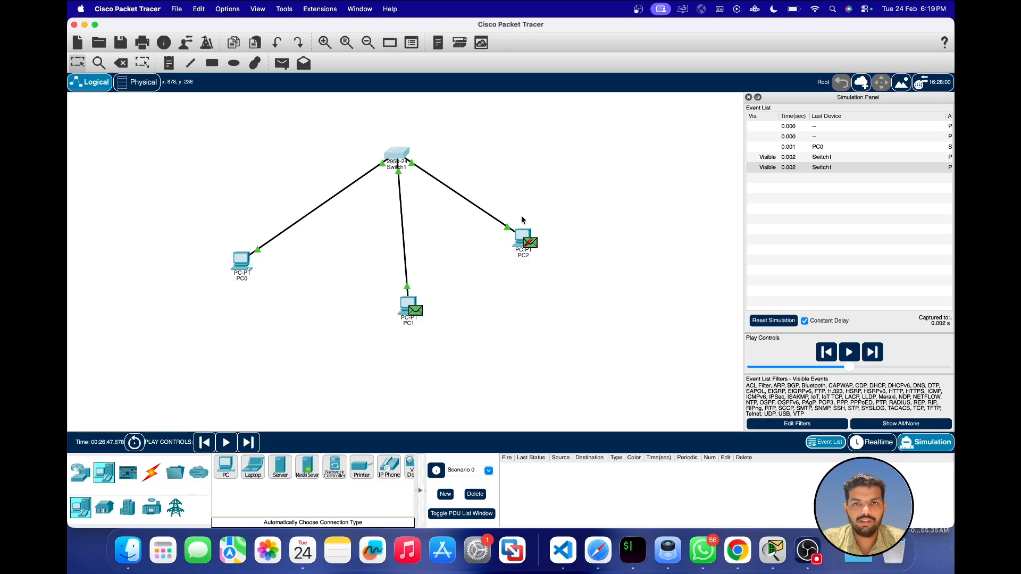
{"action": "left_click", "coordinate": [531, 245]}
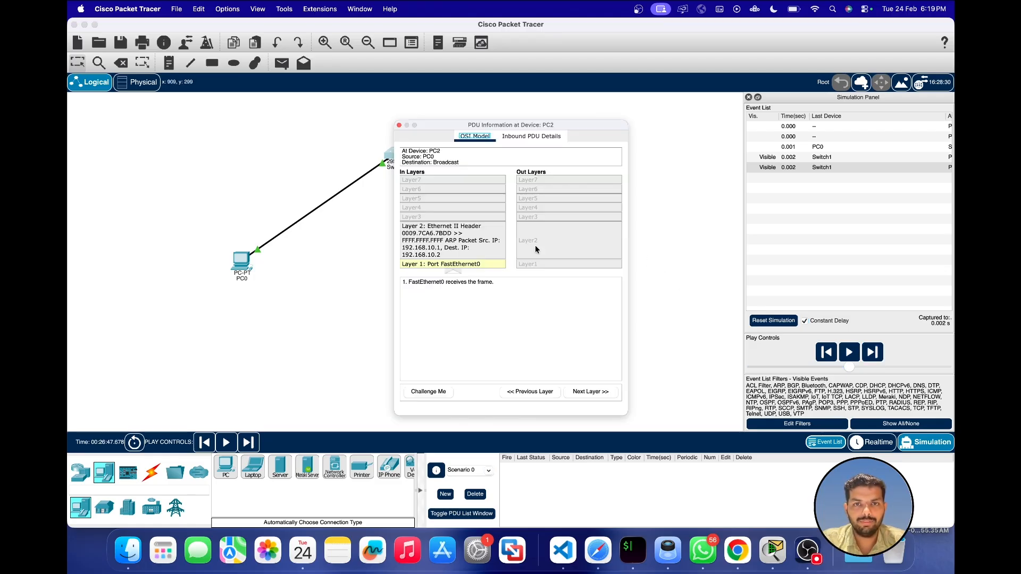
{"action": "left_click", "coordinate": [575, 394]}
{"action": "left_click_drag", "start_coordinate": [415, 305], "coordinate": [584, 311]}
{"action": "left_click", "coordinate": [400, 125]}
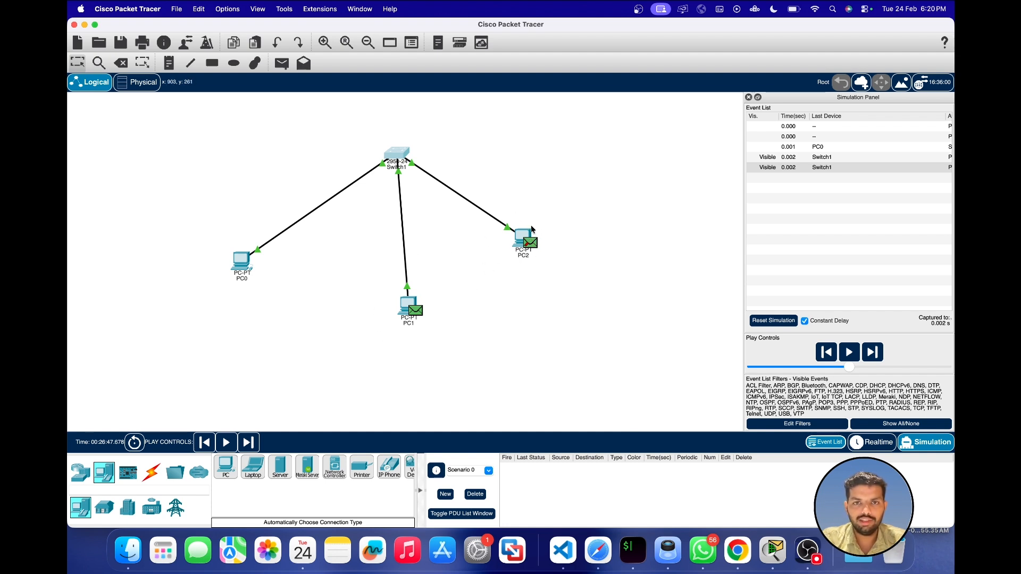
- Examine the ARP packet at PC1, reading its Layer 2 processing and the inbound and outbound PDU fields, and close it
{"action": "left_click", "coordinate": [416, 312]}
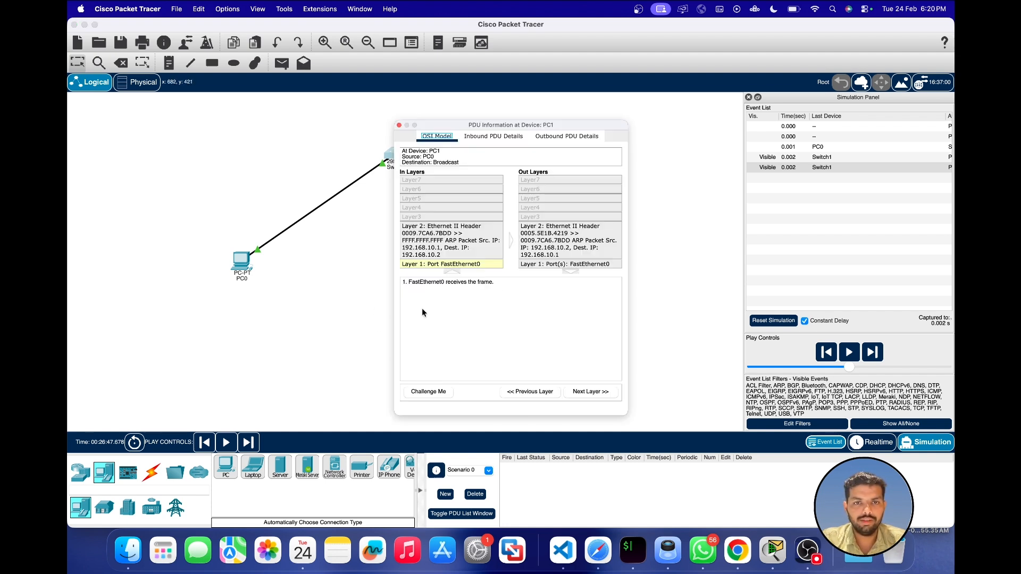
{"action": "left_click", "coordinate": [513, 141]}
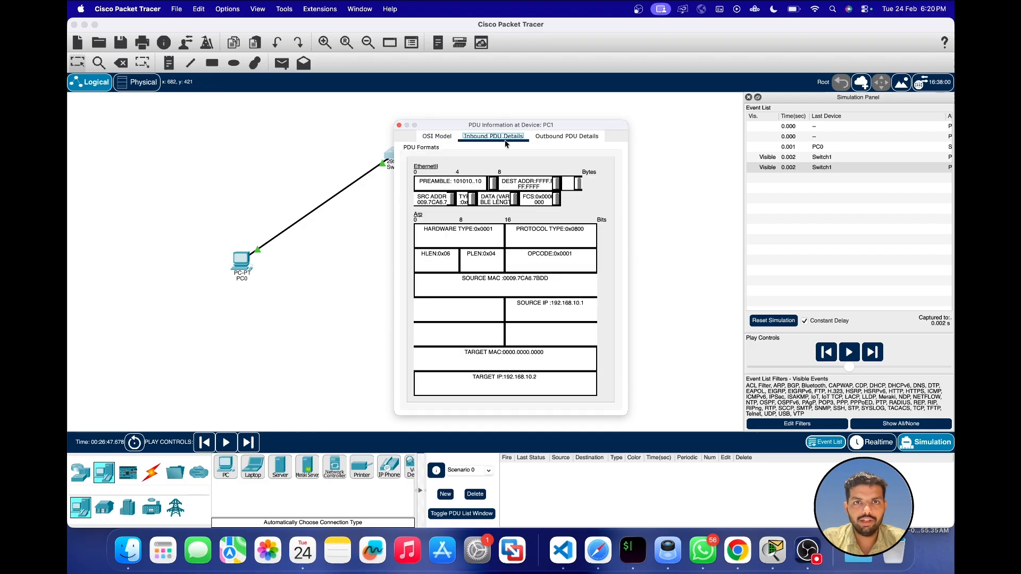
{"action": "left_click", "coordinate": [432, 138]}
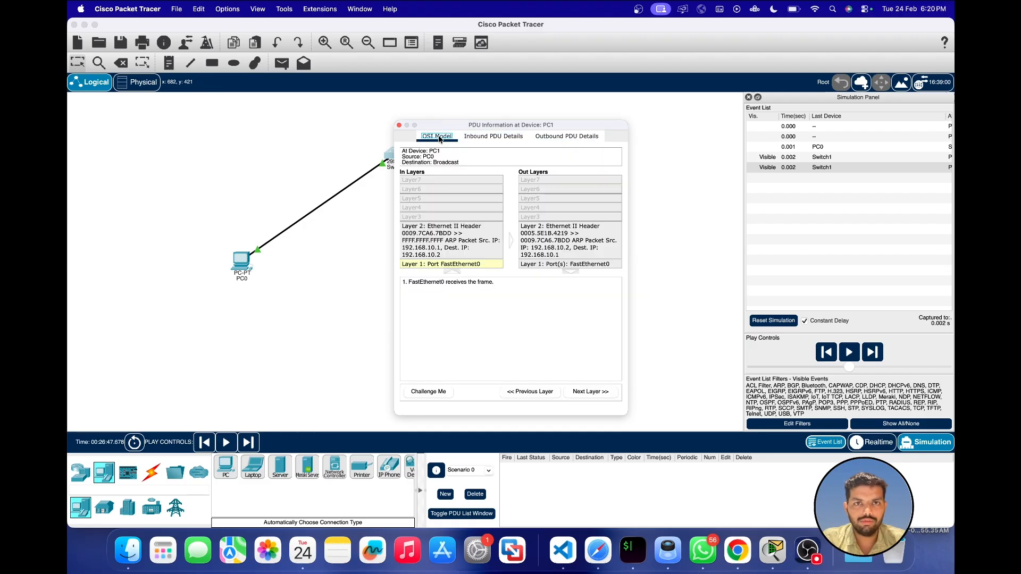
{"action": "left_click", "coordinate": [602, 397]}
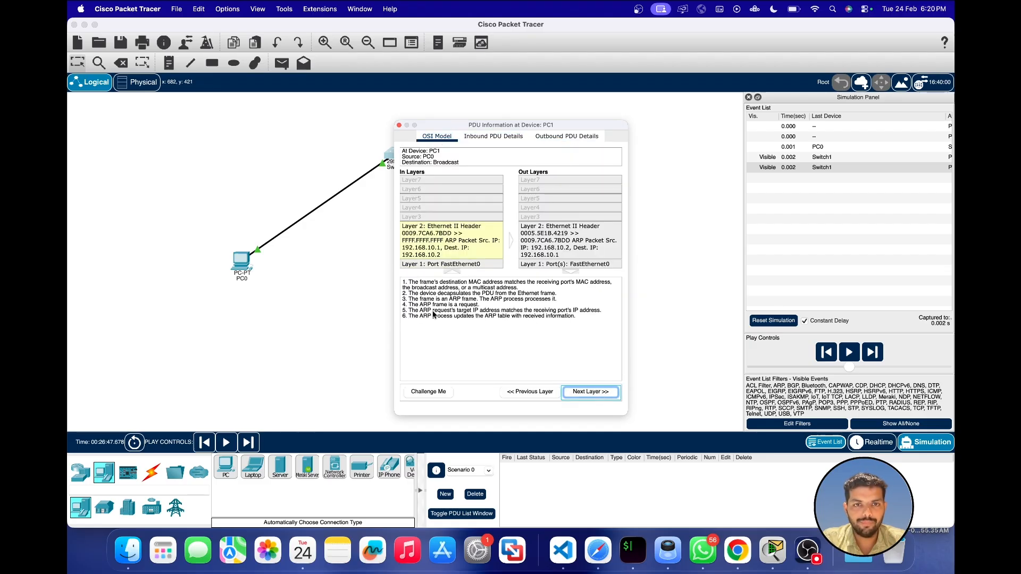
{"action": "left_click_drag", "start_coordinate": [427, 312], "coordinate": [591, 313]}
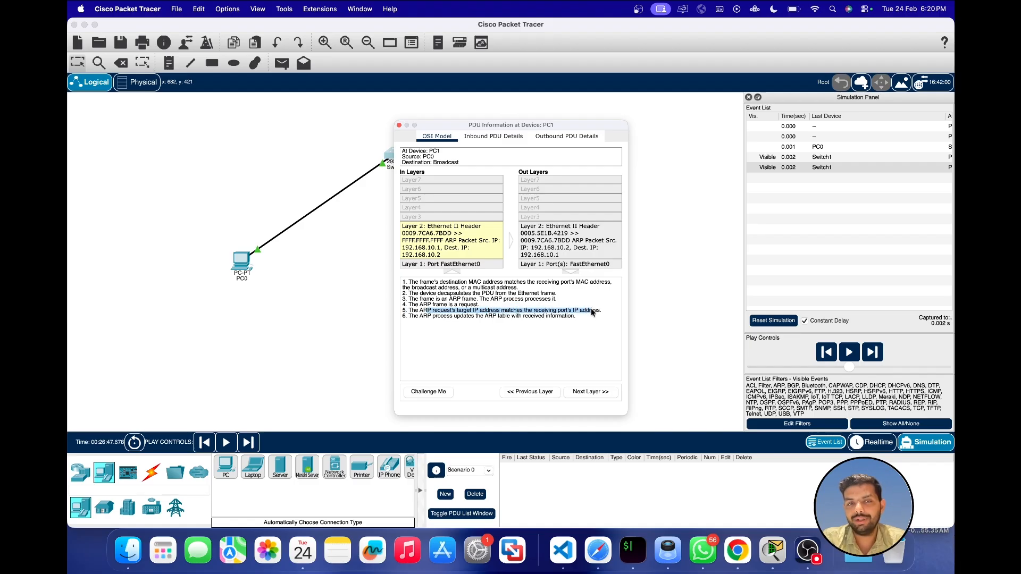
{"action": "left_click_drag", "start_coordinate": [475, 316], "coordinate": [570, 318]}
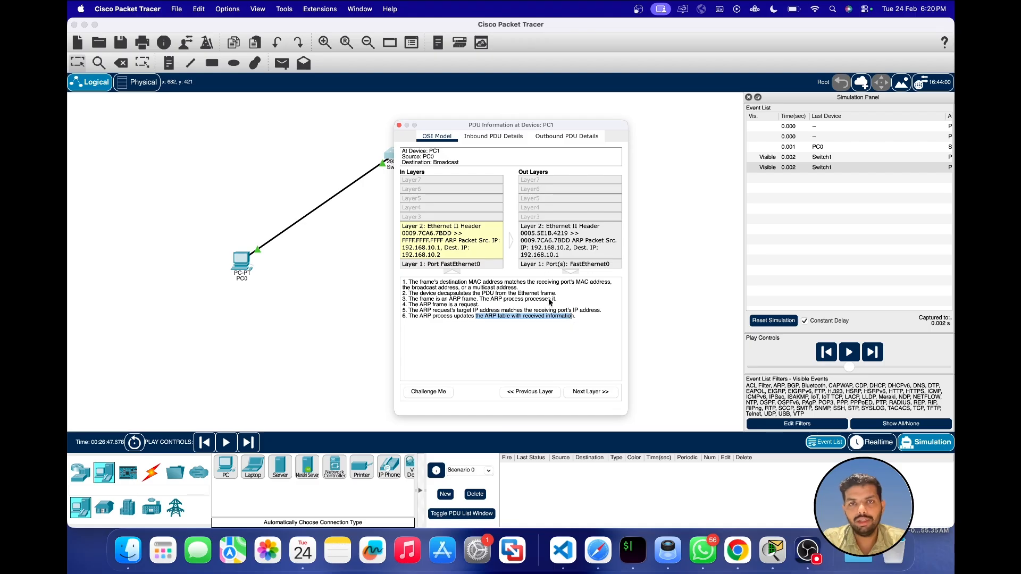
{"action": "left_click", "coordinate": [552, 139]}
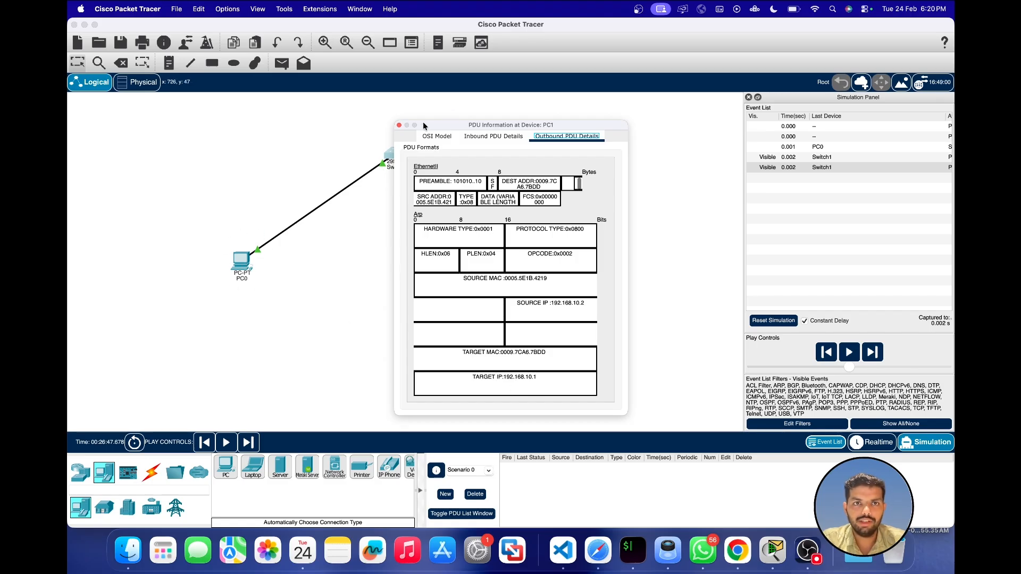
{"action": "left_click", "coordinate": [399, 125]}
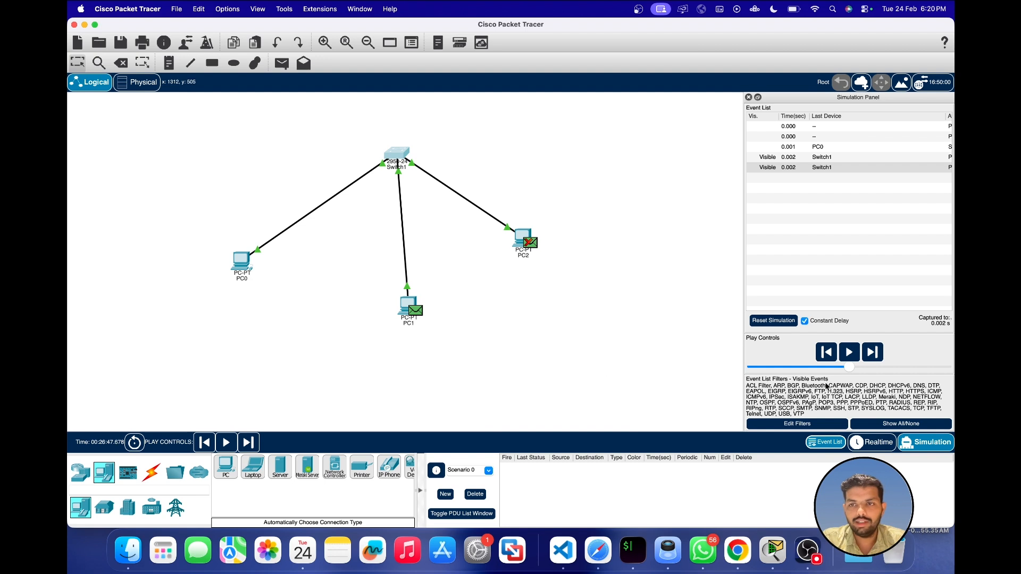
- Advance the simulation two events to bring the ARP reply to PC0, and inspect the buffered ICMP packet's layers and outbound PDU there
{"action": "left_click", "coordinate": [872, 353]}
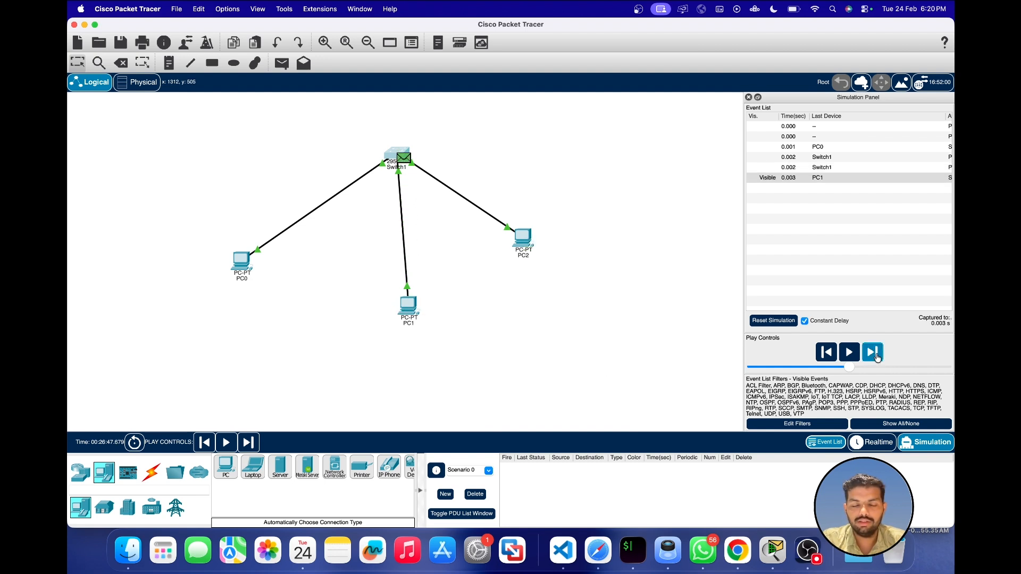
{"action": "left_click", "coordinate": [874, 354]}
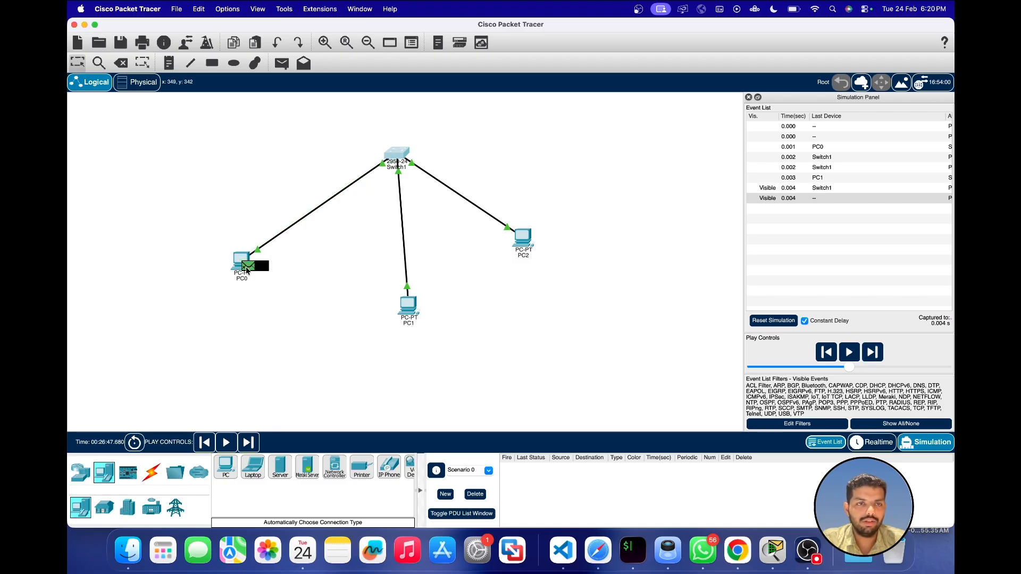
{"action": "left_click", "coordinate": [244, 267]}
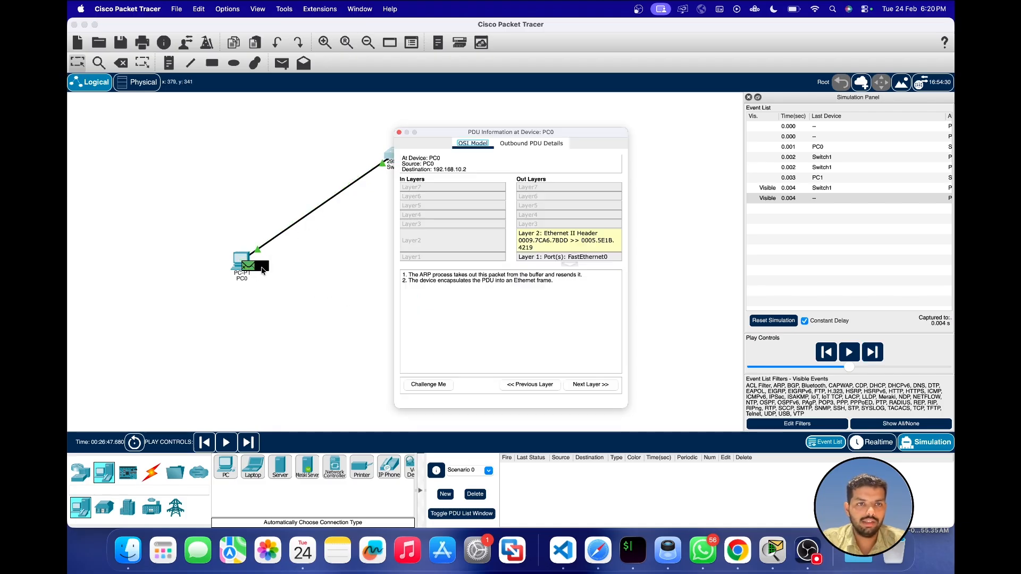
{"action": "left_click", "coordinate": [531, 144]}
{"action": "left_click", "coordinate": [466, 146]}
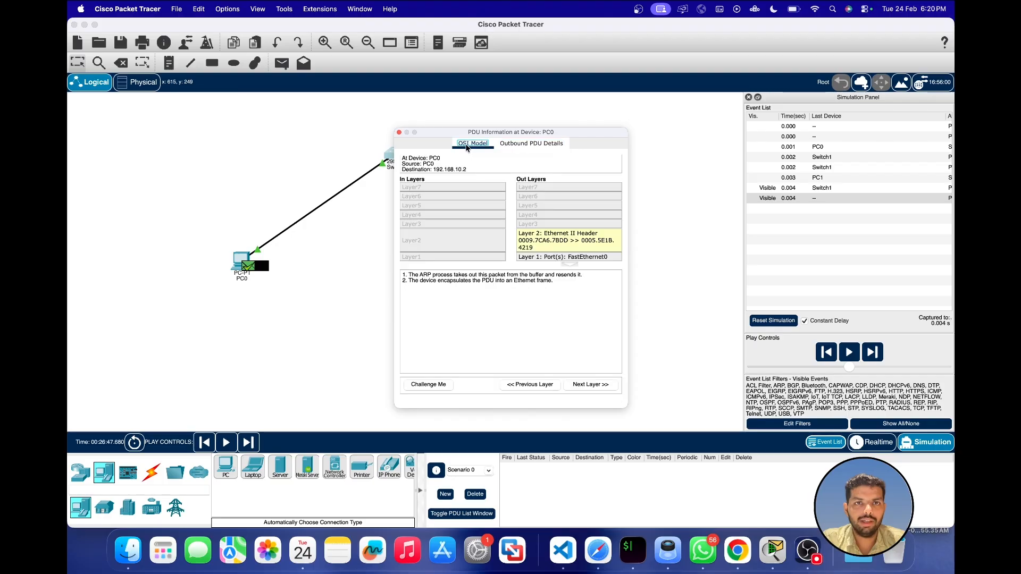
{"action": "left_click", "coordinate": [519, 146]}
{"action": "scroll", "coordinate": [491, 310], "scroll_direction": "down", "scroll_amount": 1}
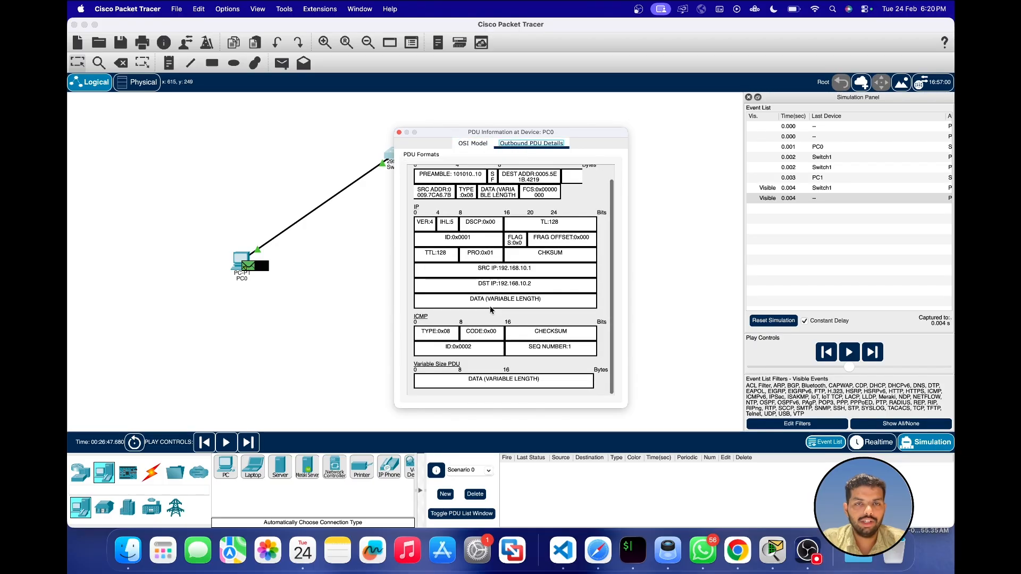
{"action": "left_click", "coordinate": [400, 132]}
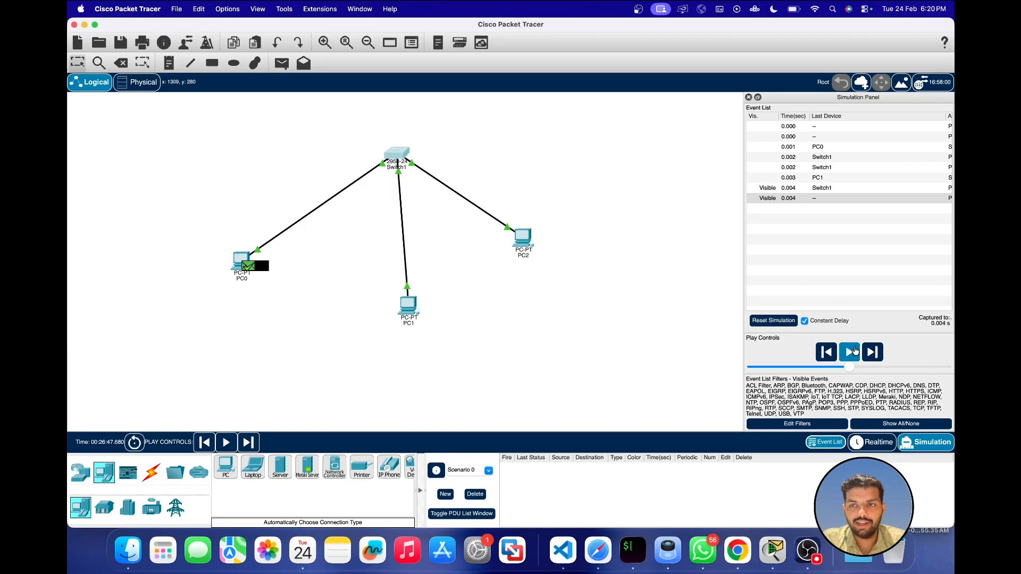
- Advance event by event through the remaining ping exchanges between PC0 and PC1, and return to Realtime mode
{"action": "left_click", "coordinate": [871, 352]}
{"action": "left_click", "coordinate": [870, 353]}
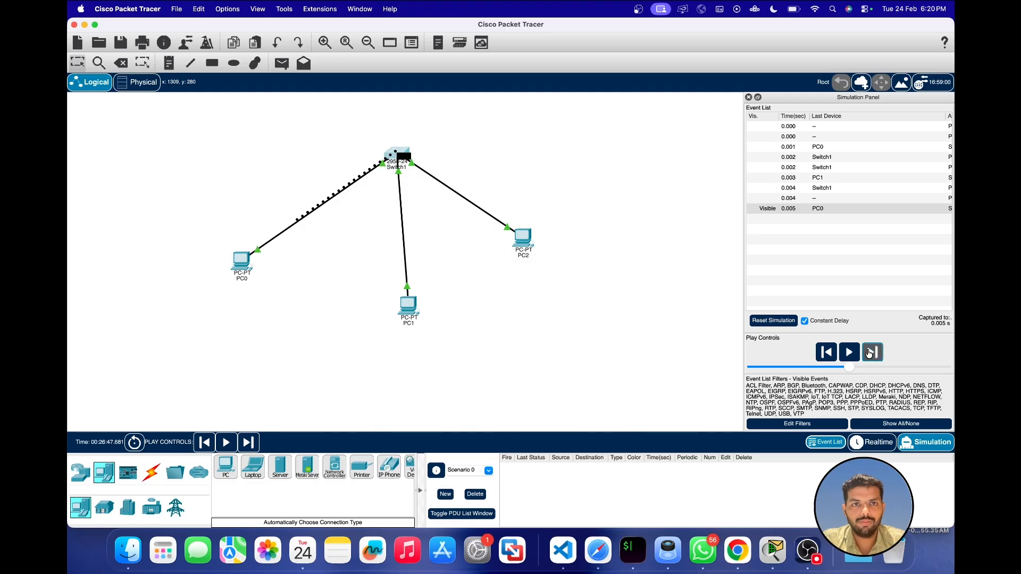
{"action": "left_click", "coordinate": [870, 352]}
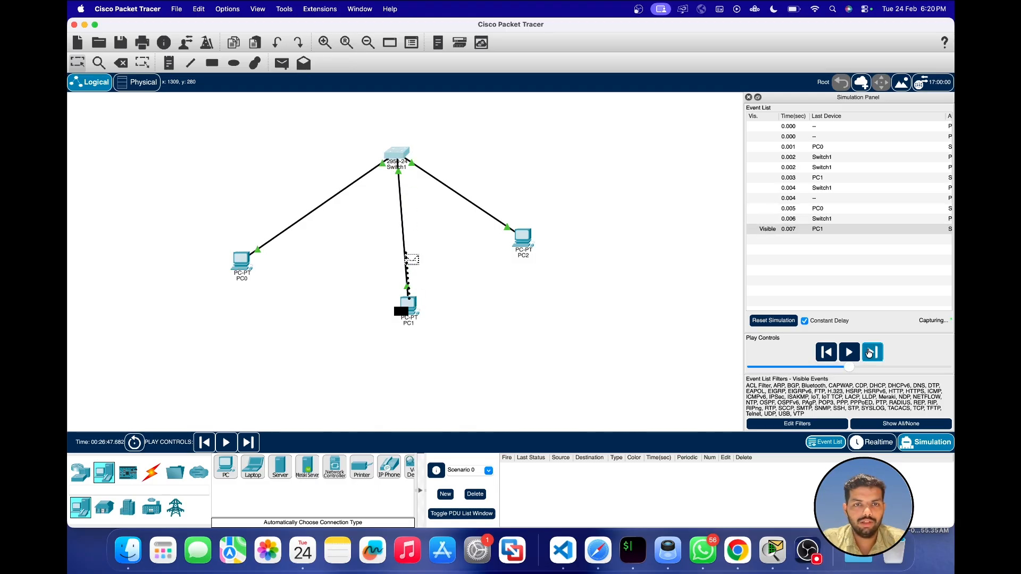
{"action": "left_click", "coordinate": [869, 352]}
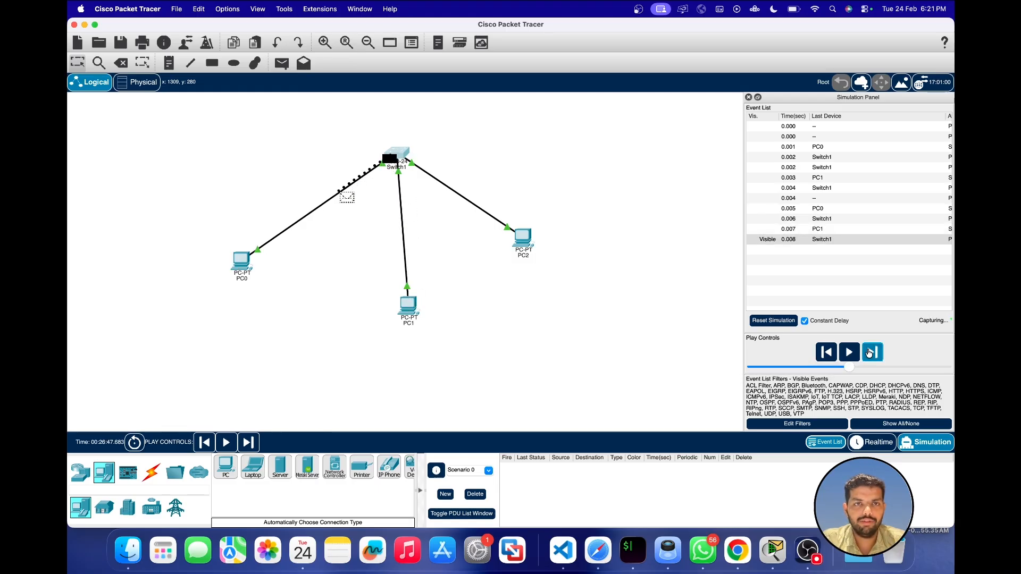
{"action": "left_click", "coordinate": [869, 353]}
{"action": "left_click", "coordinate": [869, 352]}
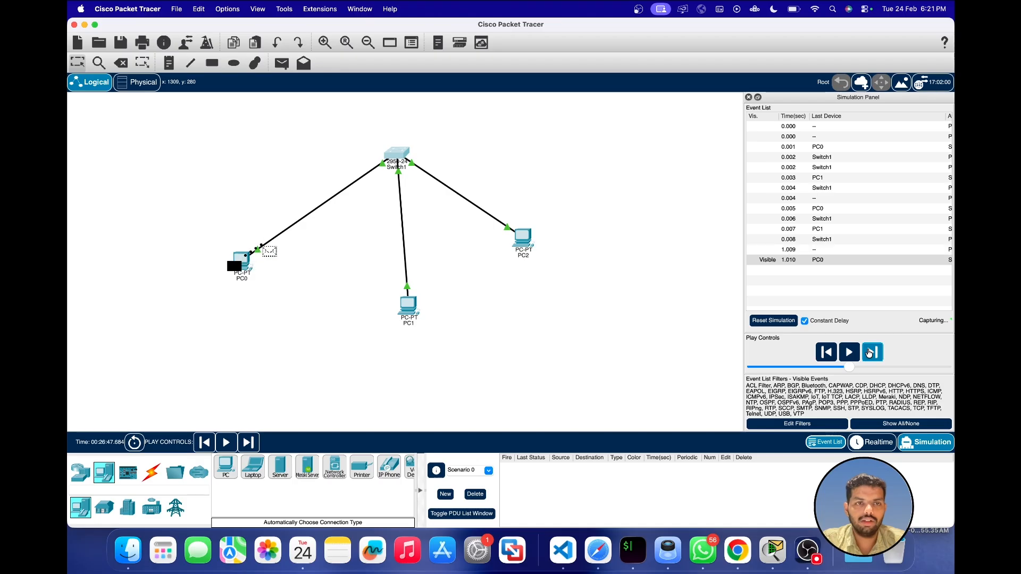
{"action": "left_click", "coordinate": [869, 353]}
{"action": "left_click", "coordinate": [869, 352]}
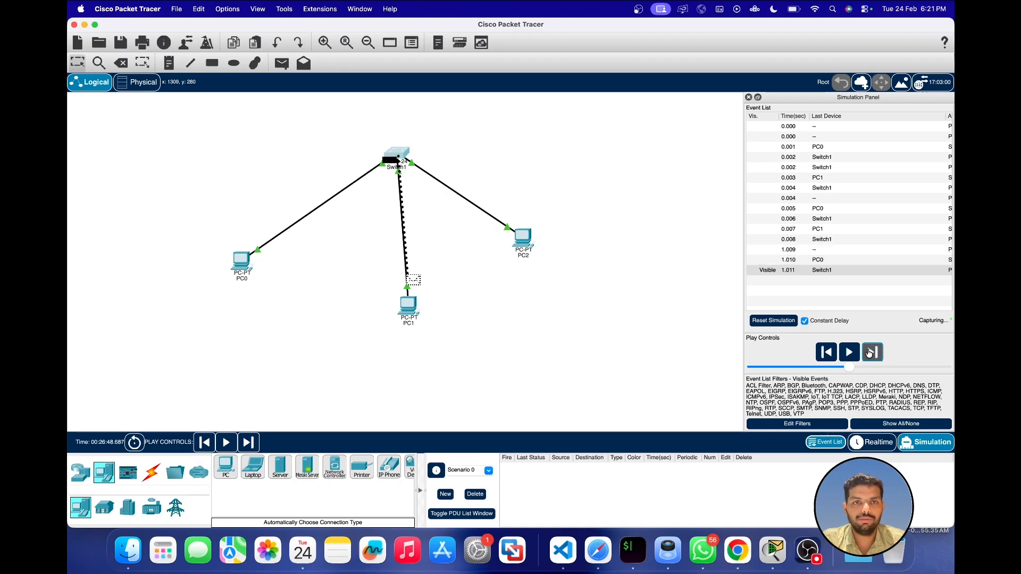
{"action": "left_click", "coordinate": [869, 352]}
{"action": "left_click", "coordinate": [869, 353]}
{"action": "left_click", "coordinate": [869, 353]}
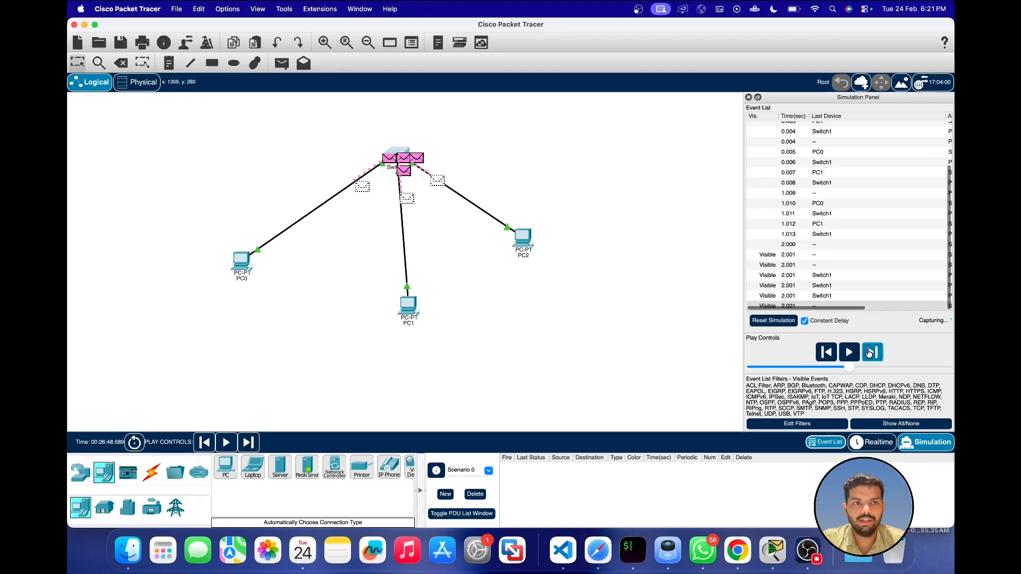
{"action": "left_click", "coordinate": [870, 353]}
{"action": "left_click", "coordinate": [869, 352]}
{"action": "left_click", "coordinate": [869, 353]}
{"action": "left_click", "coordinate": [869, 353]}
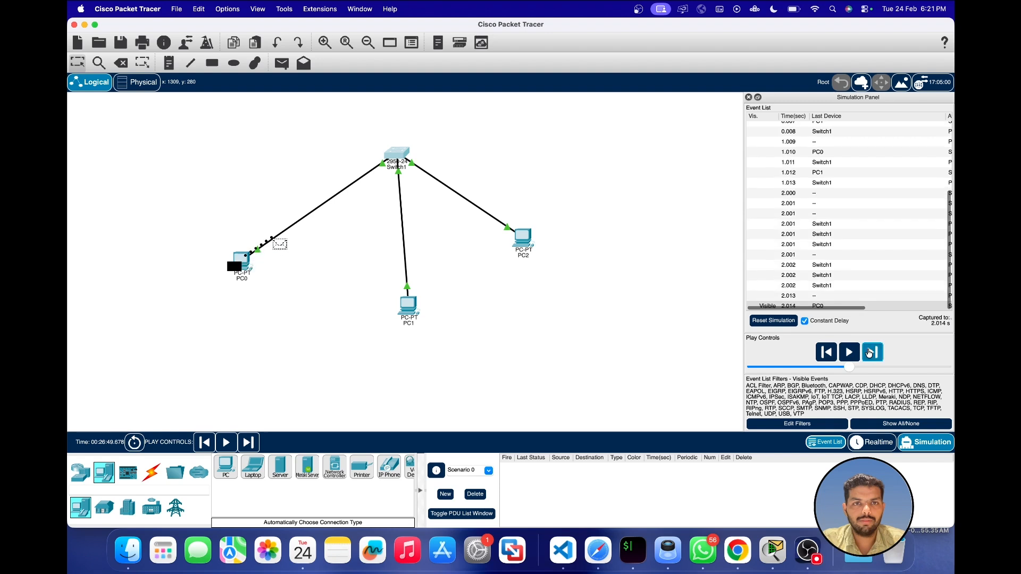
{"action": "left_click", "coordinate": [870, 353]}
{"action": "left_click", "coordinate": [869, 353]}
{"action": "left_click", "coordinate": [869, 353]}
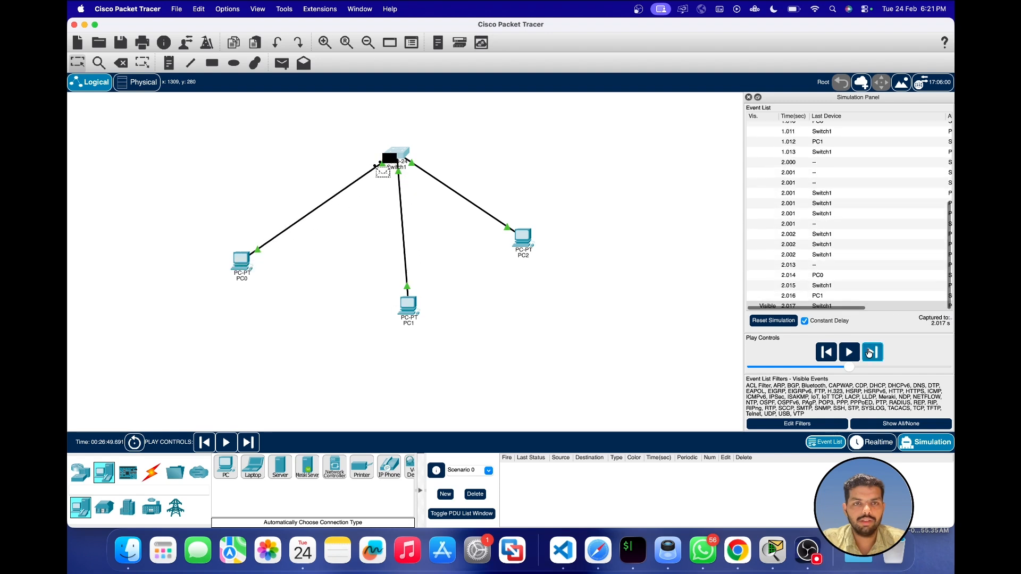
{"action": "left_click", "coordinate": [869, 352]}
{"action": "left_click", "coordinate": [869, 353]}
{"action": "left_click", "coordinate": [870, 353]}
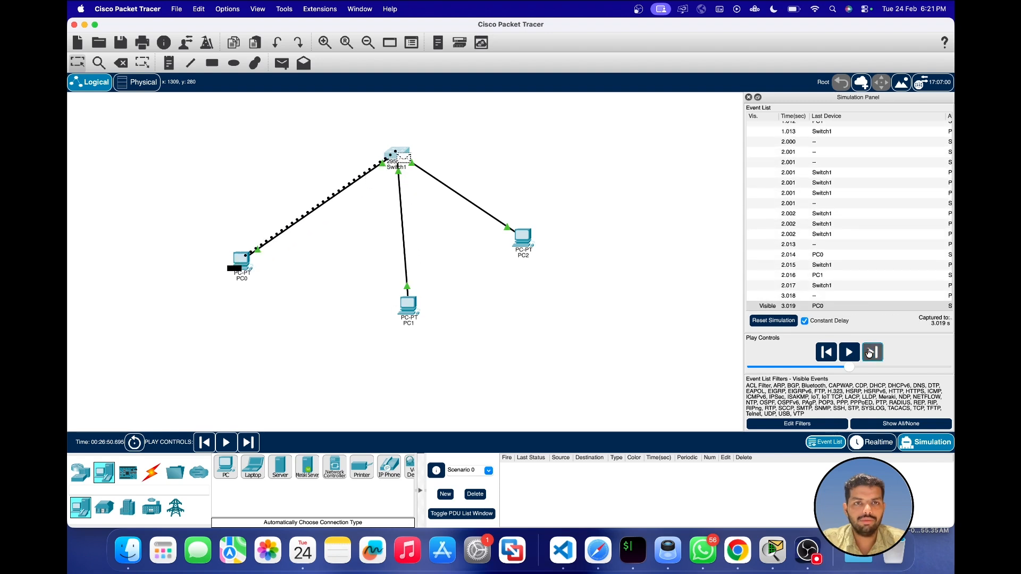
{"action": "left_click", "coordinate": [869, 352]}
{"action": "left_click", "coordinate": [869, 353]}
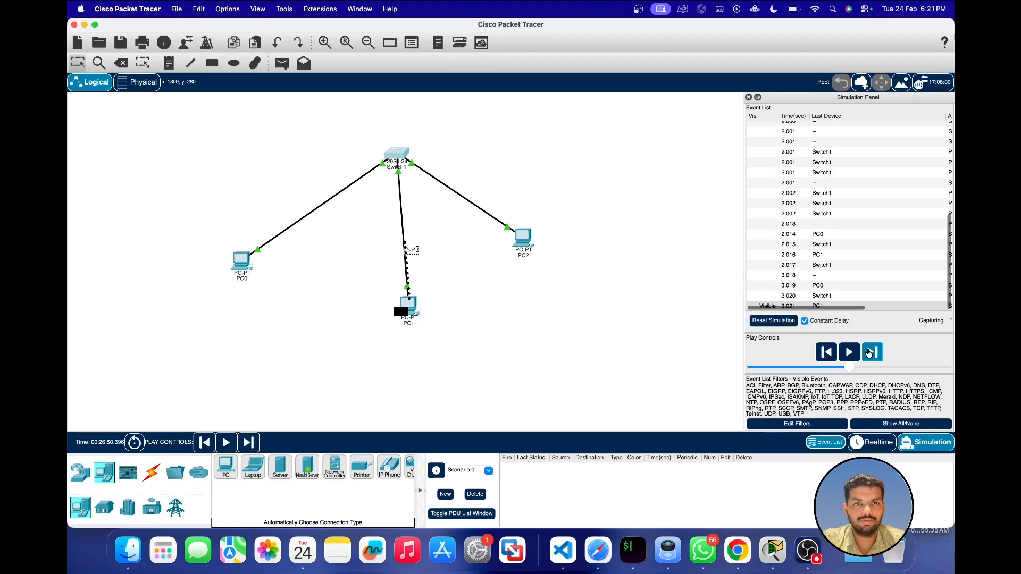
{"action": "left_click", "coordinate": [869, 353]}
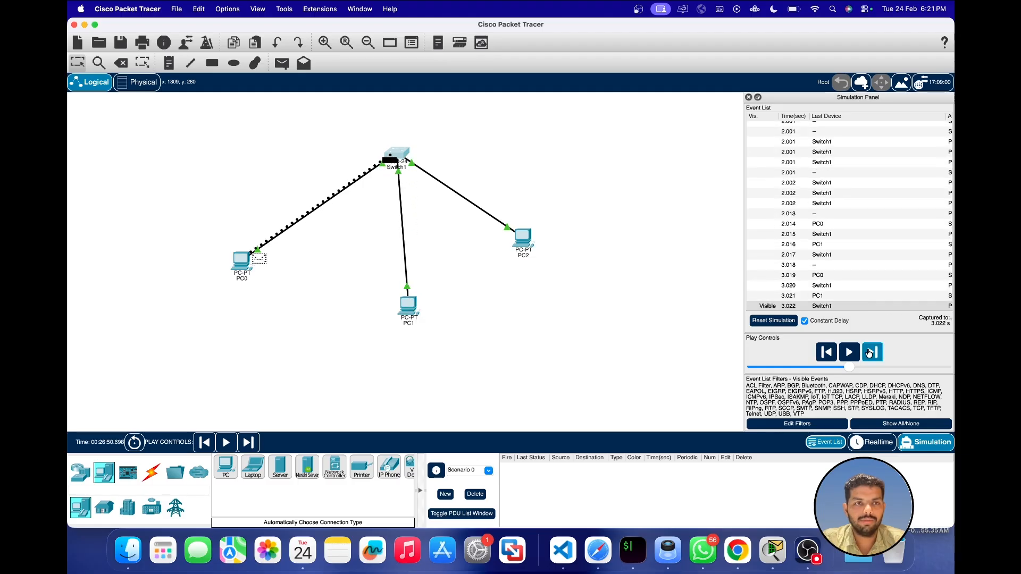
{"action": "key", "text": "shift+r"}
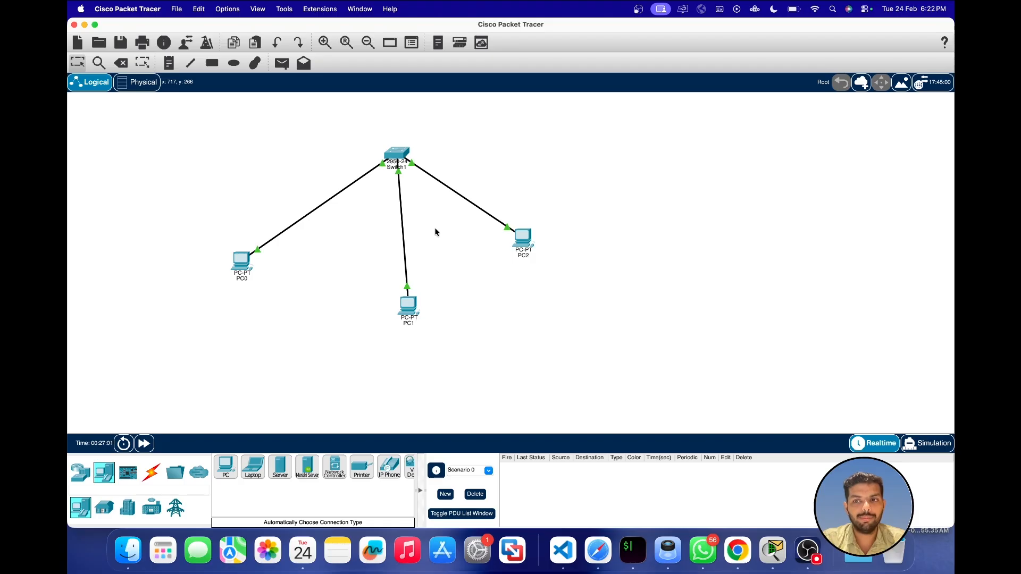
- Switch to Simulation mode and examine the MAC table of Switch1, closing it again
{"action": "left_click", "coordinate": [934, 444]}
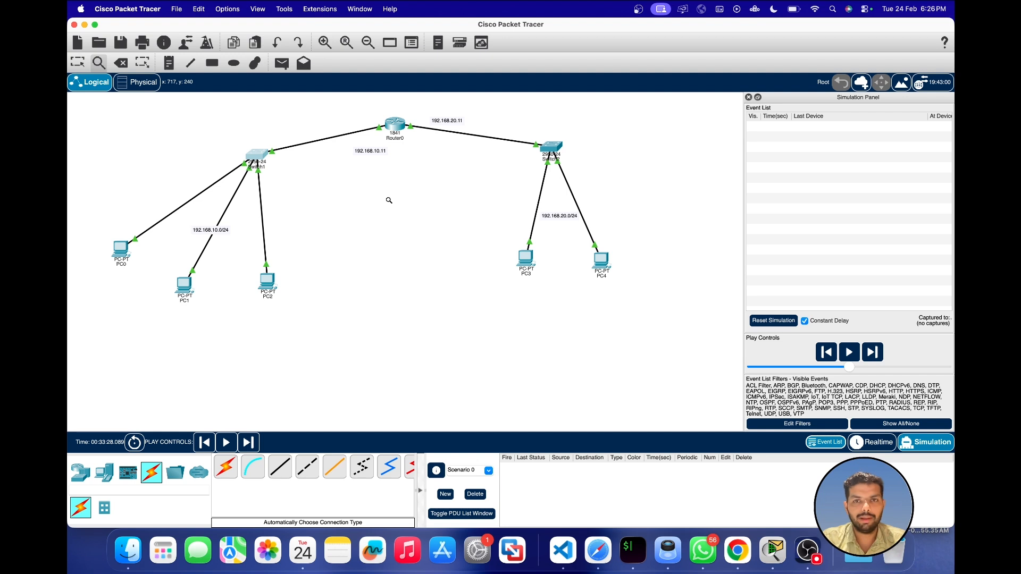
{"action": "left_click", "coordinate": [257, 155]}
{"action": "left_click", "coordinate": [287, 162]}
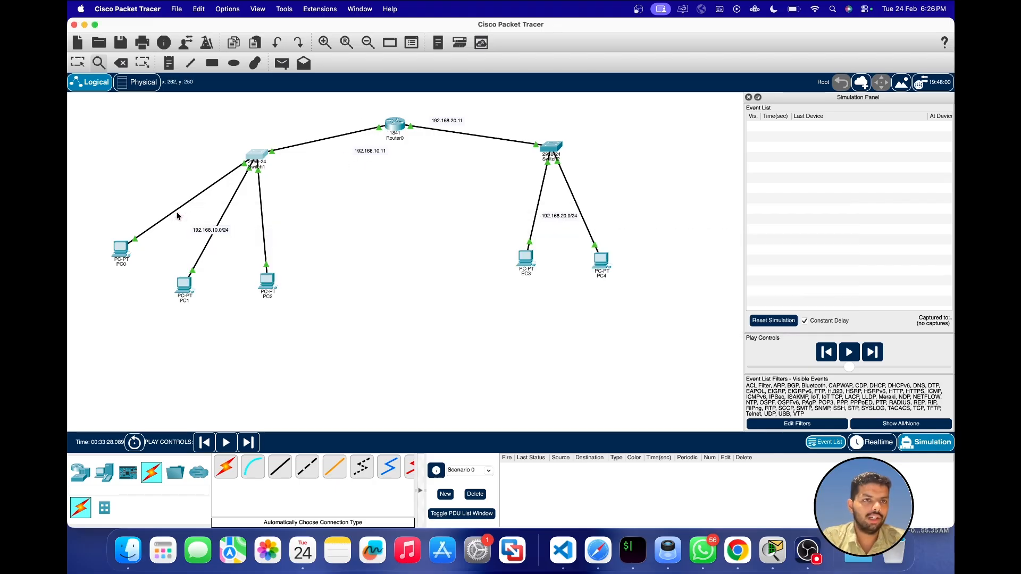
{"action": "left_click", "coordinate": [178, 213]}
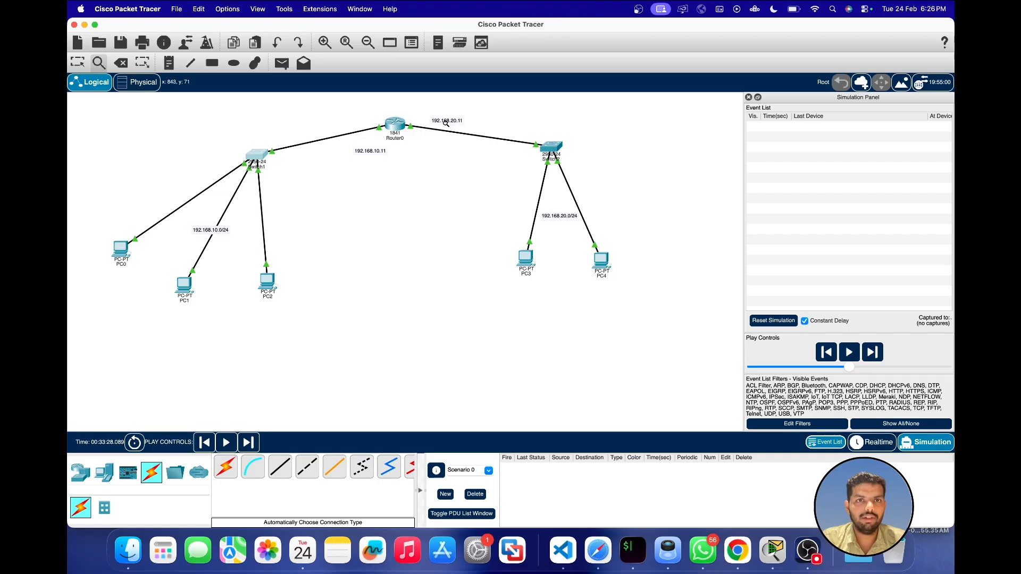
- Change the two address labels beside Router0 to 192.168.10.100 on the Switch1 side and 192.168.20.100 on the Switch2 side
{"action": "left_click", "coordinate": [77, 63]}
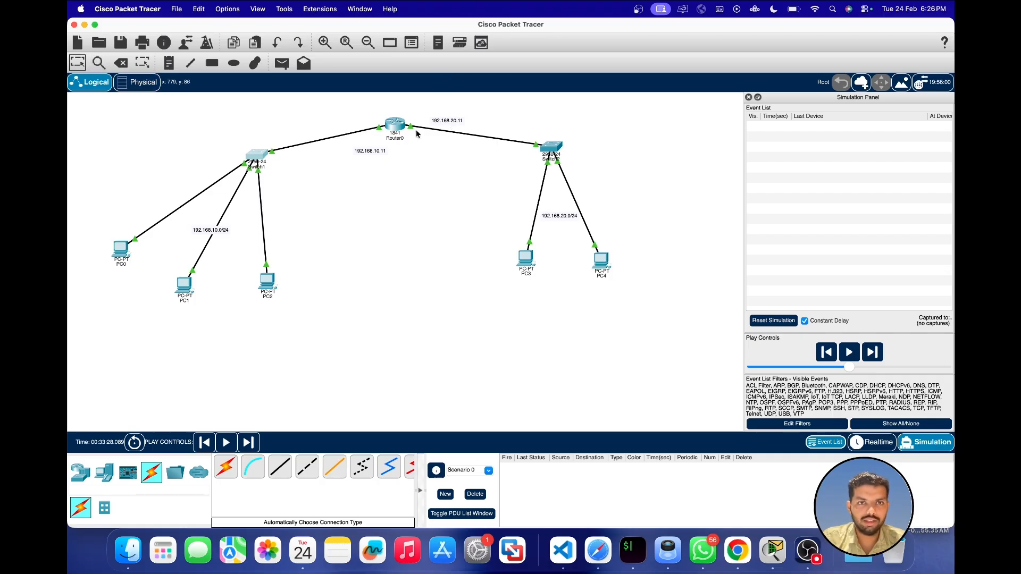
{"action": "double_click", "coordinate": [381, 153]}
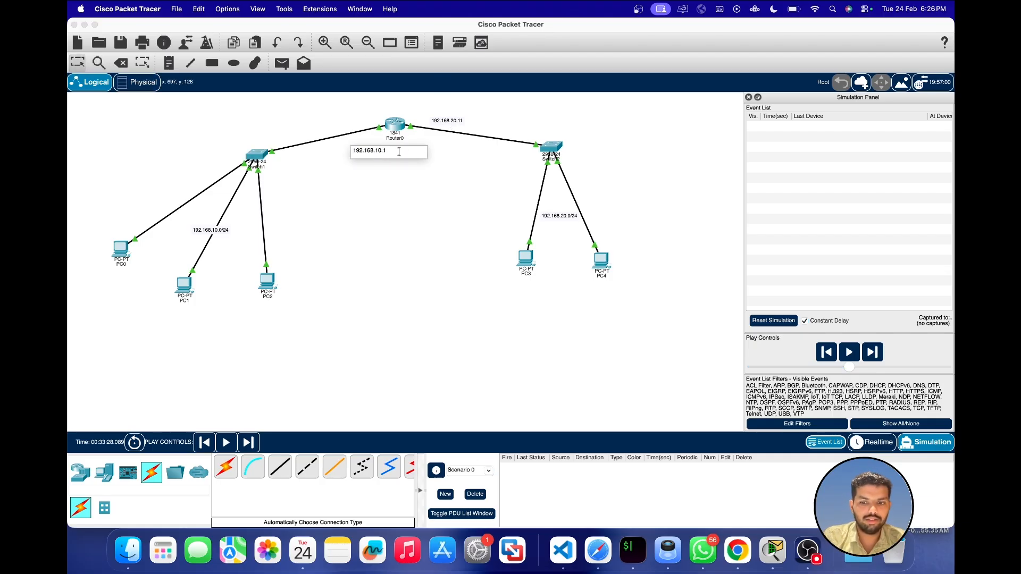
{"action": "left_click", "coordinate": [431, 172]}
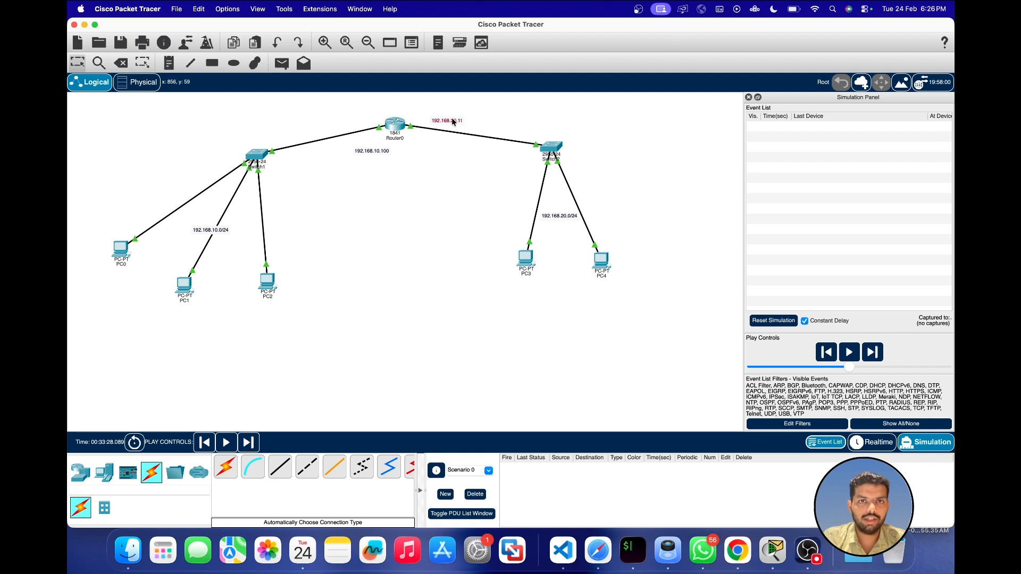
{"action": "double_click", "coordinate": [454, 121]}
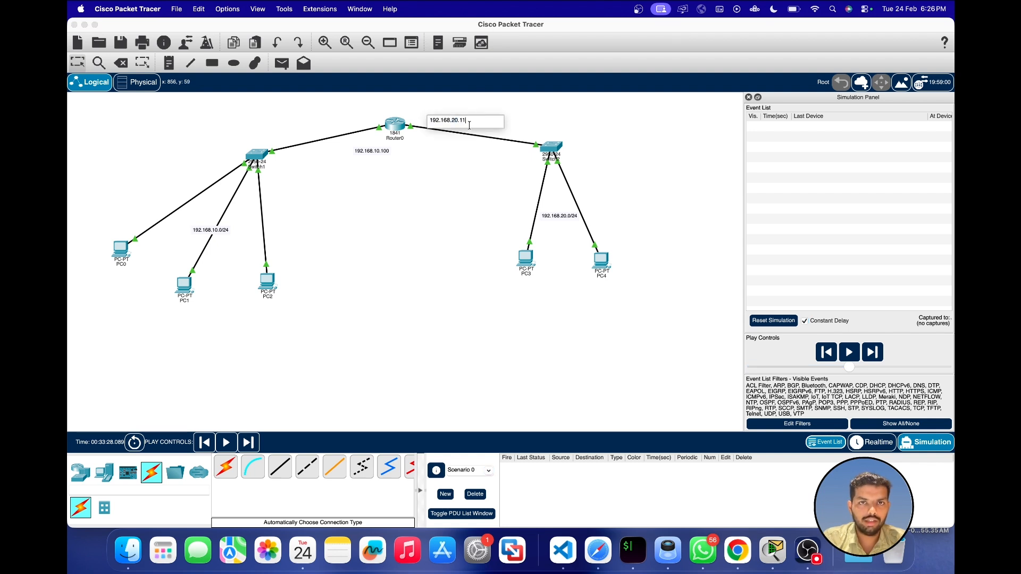
{"action": "left_click", "coordinate": [418, 159]}
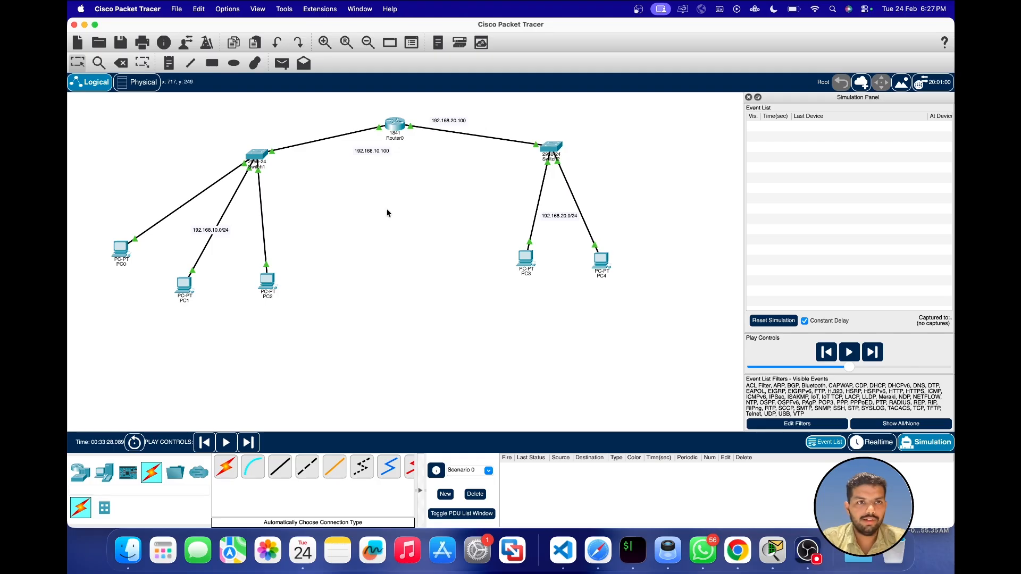
- Inspect the MAC tables of Switch1 and Switch2, closing each one after reading it
{"action": "left_click", "coordinate": [99, 62]}
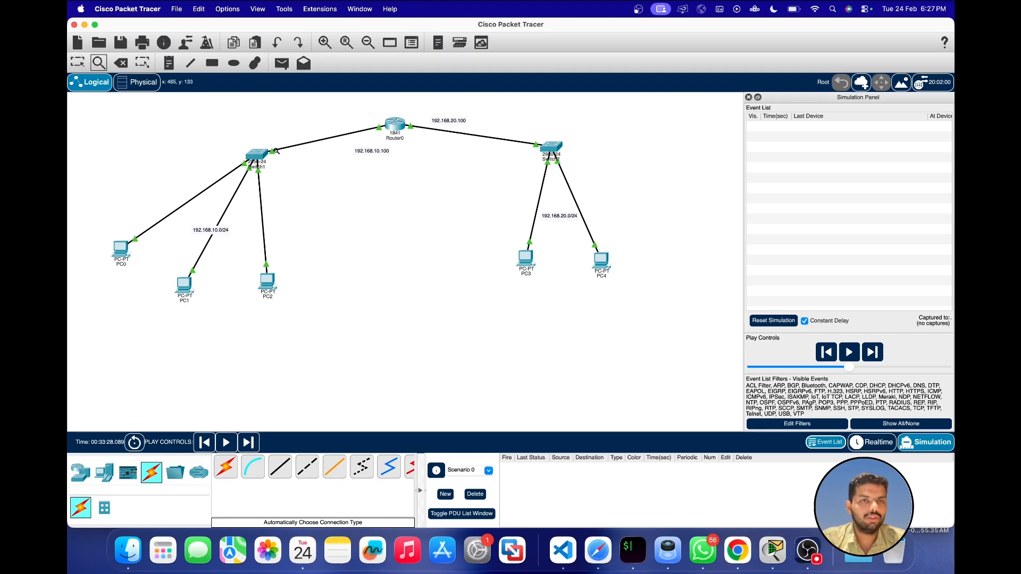
{"action": "left_click", "coordinate": [265, 157]}
{"action": "left_click", "coordinate": [292, 162]}
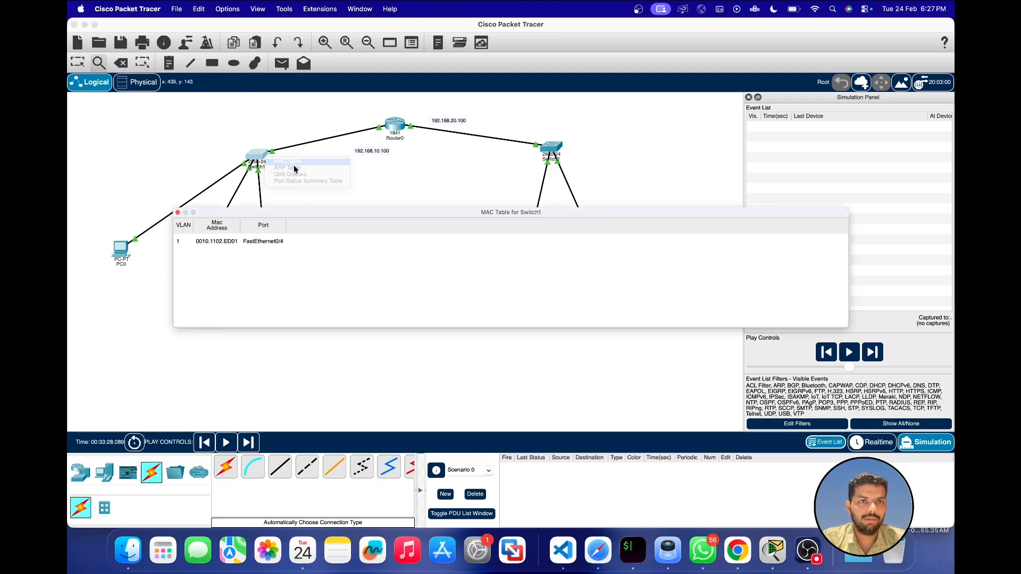
{"action": "left_click", "coordinate": [179, 213]}
{"action": "left_click", "coordinate": [552, 147]}
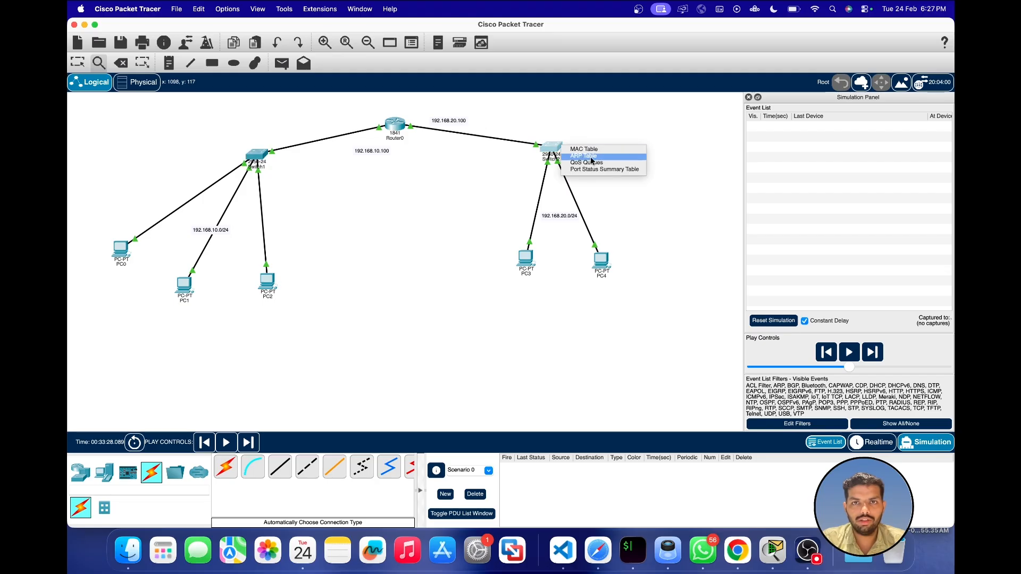
{"action": "left_click", "coordinate": [579, 151]}
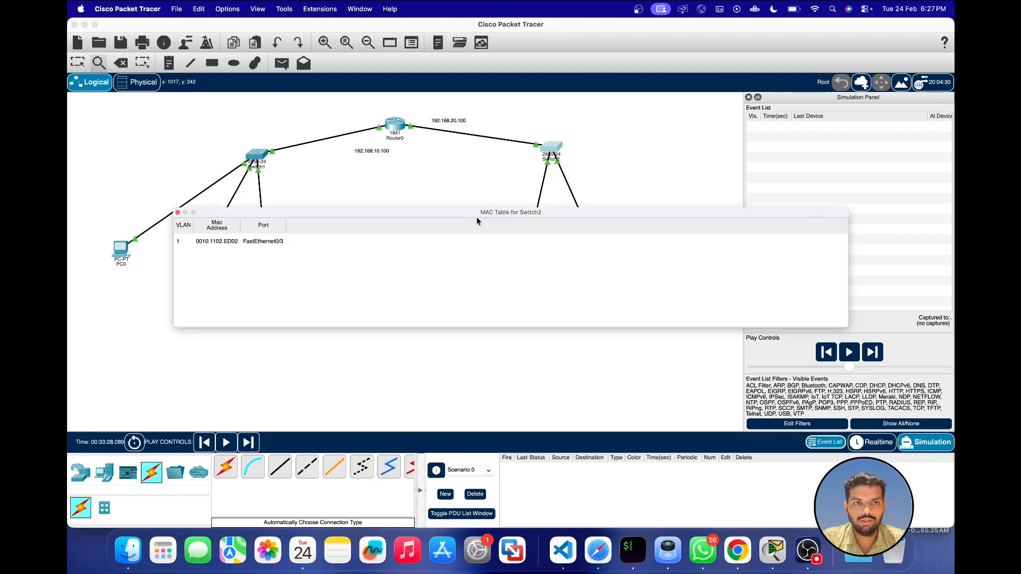
{"action": "left_click", "coordinate": [178, 212]}
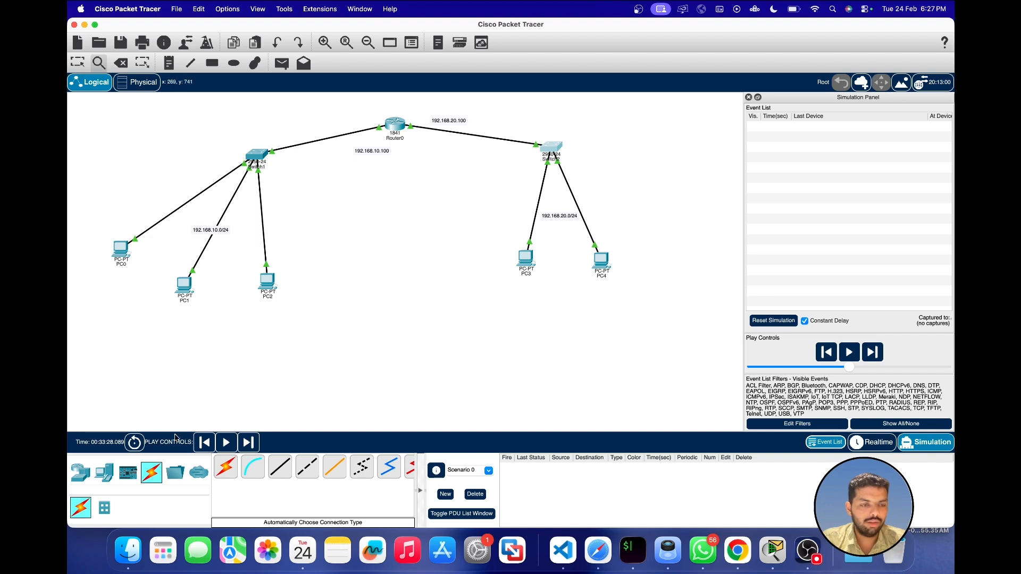
- Leave the inspect tool, check PC1's address details, and repeat the ping to 192.168.10.2 from PC0's command prompt, closing its window
{"action": "key", "text": "Escape"}
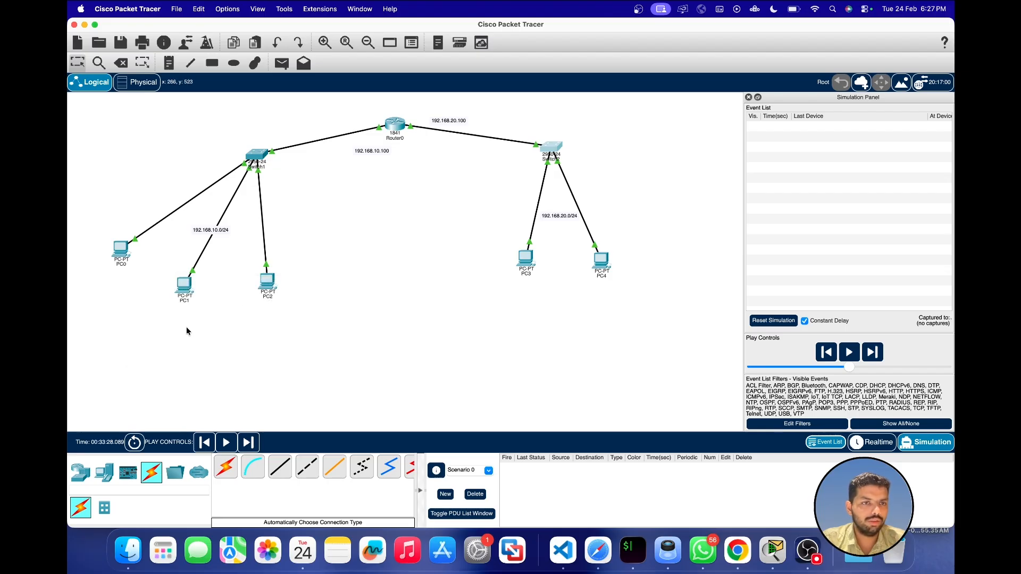
{"action": "mouse_move", "coordinate": [187, 296]}
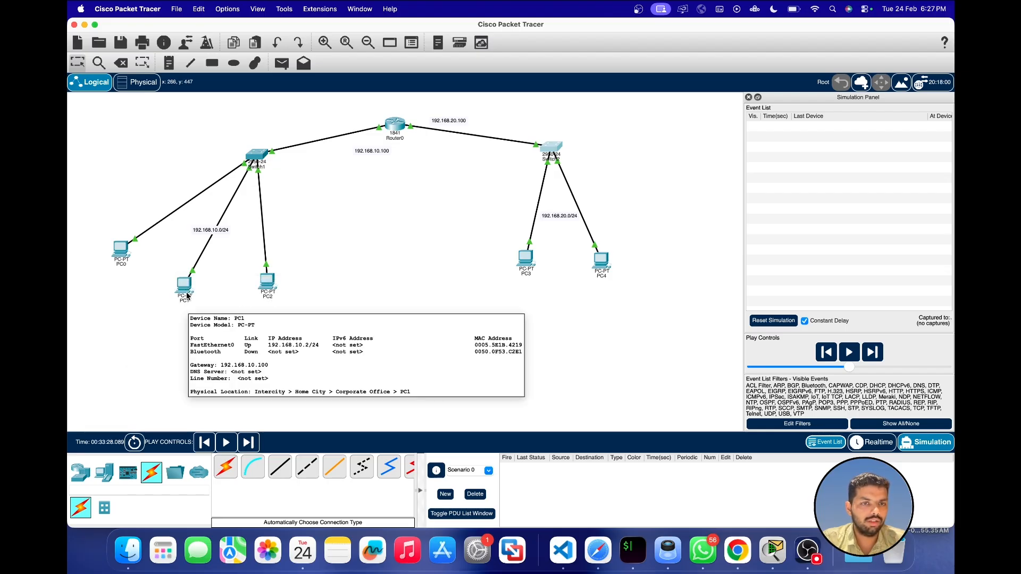
{"action": "left_click", "coordinate": [121, 249]}
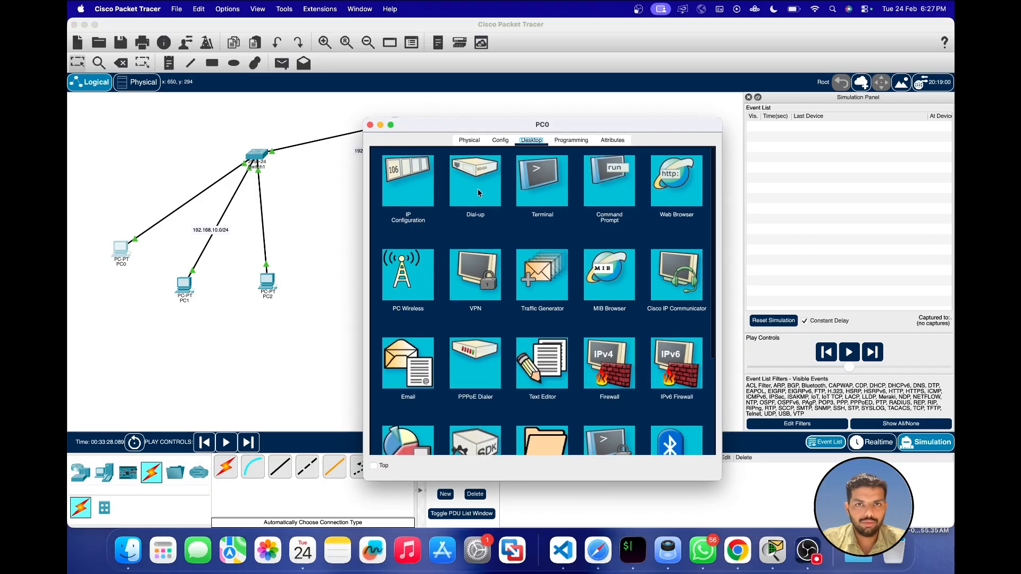
{"action": "left_click", "coordinate": [607, 201]}
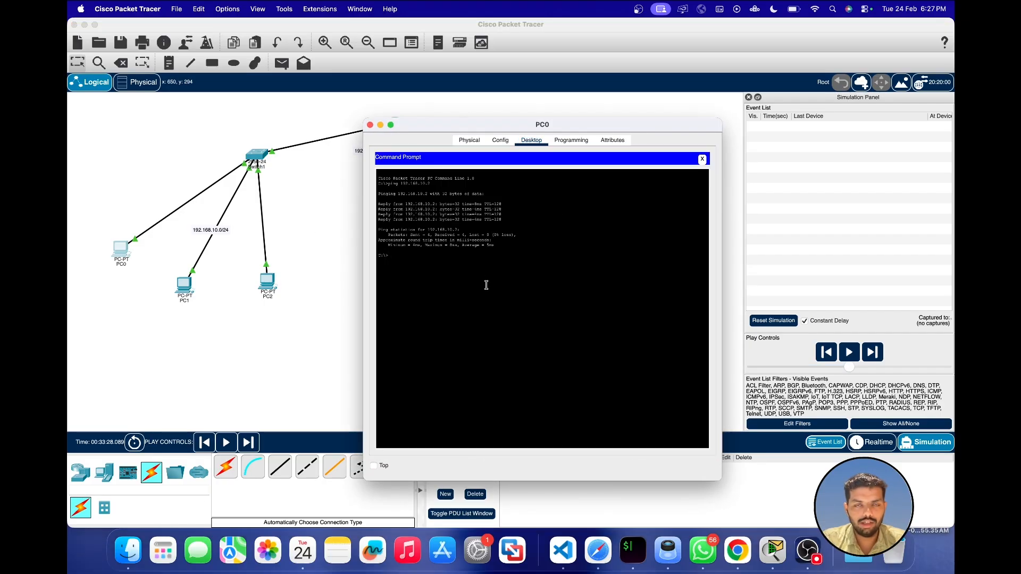
{"action": "key", "text": "Up"}
{"action": "key", "text": "Return"}
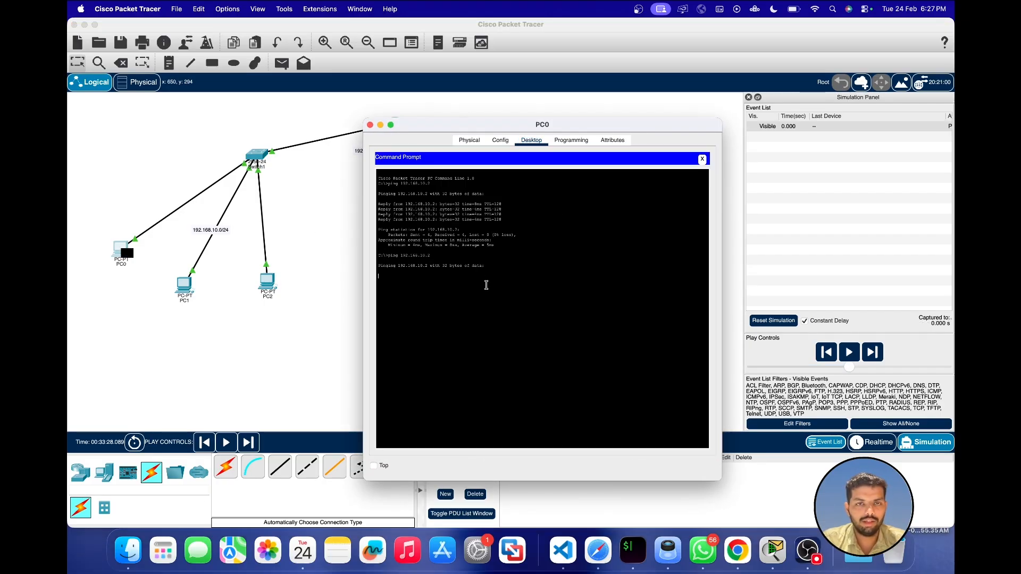
{"action": "left_click", "coordinate": [370, 126]}
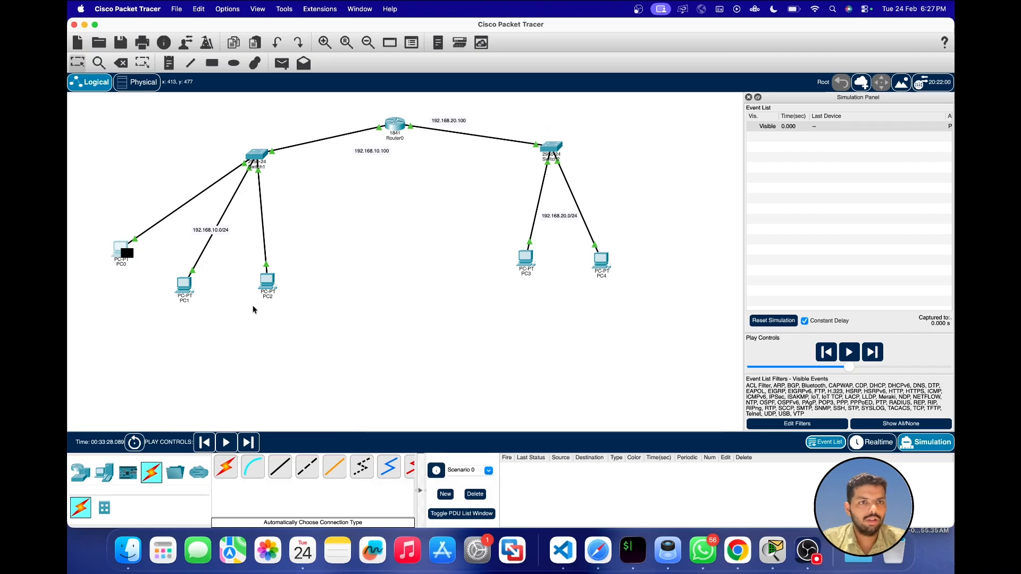
{"action": "left_click", "coordinate": [118, 260]}
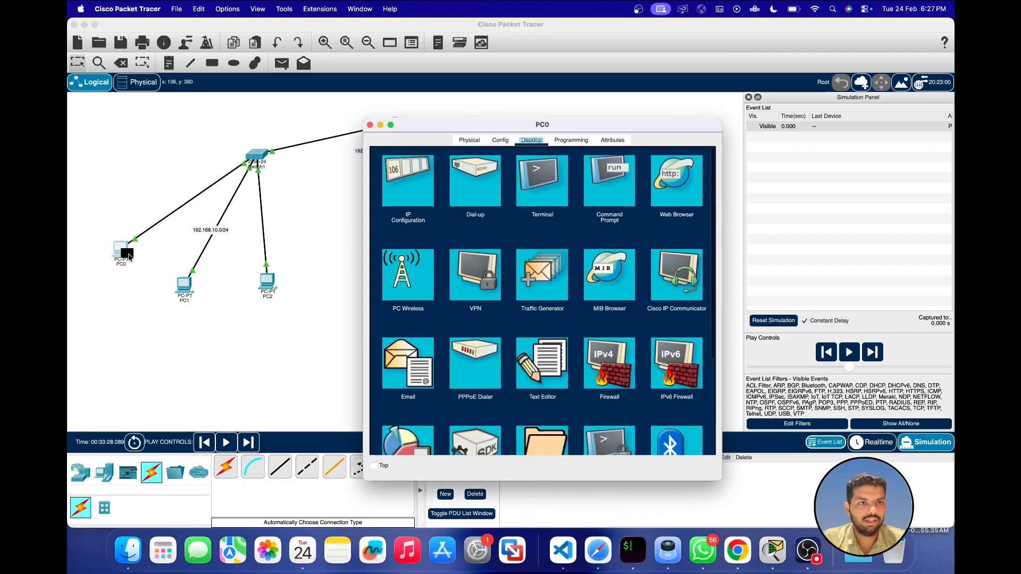
{"action": "left_click", "coordinate": [583, 144]}
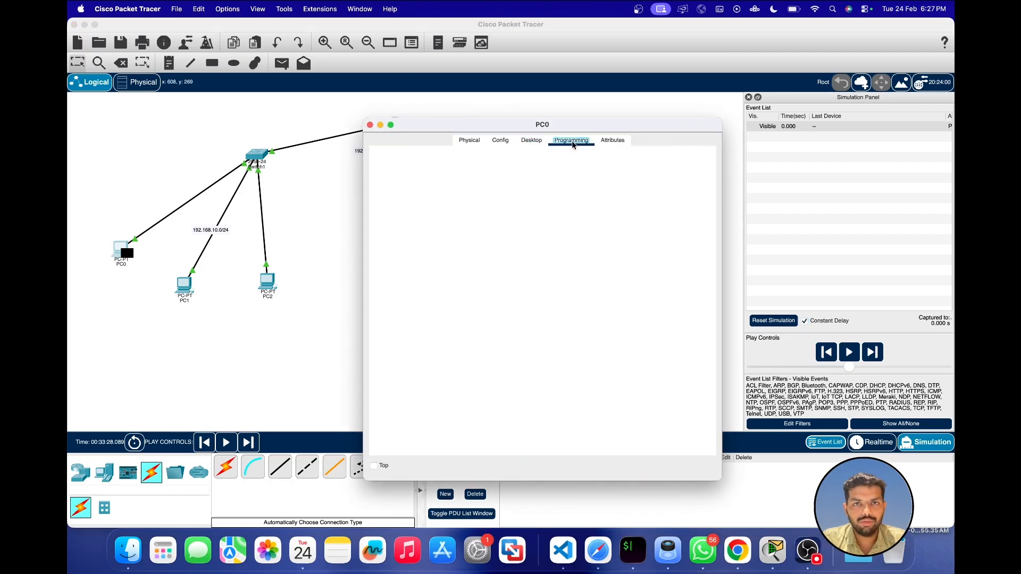
{"action": "left_click", "coordinate": [369, 125]}
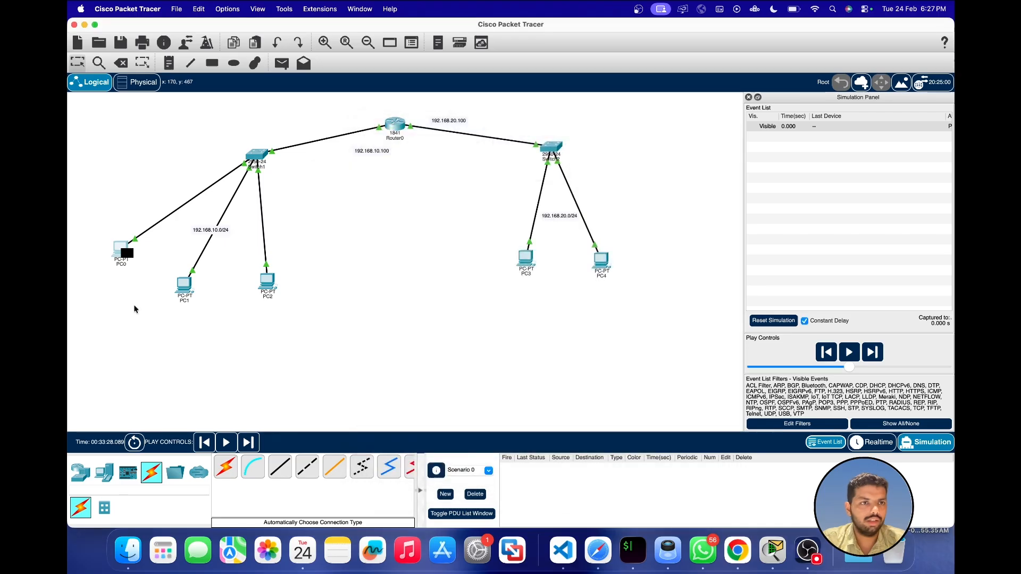
- Examine the ICMP packet waiting at PC0, reading its OSI layers and outbound PDU fields, and close the PDU information
{"action": "left_click", "coordinate": [128, 253]}
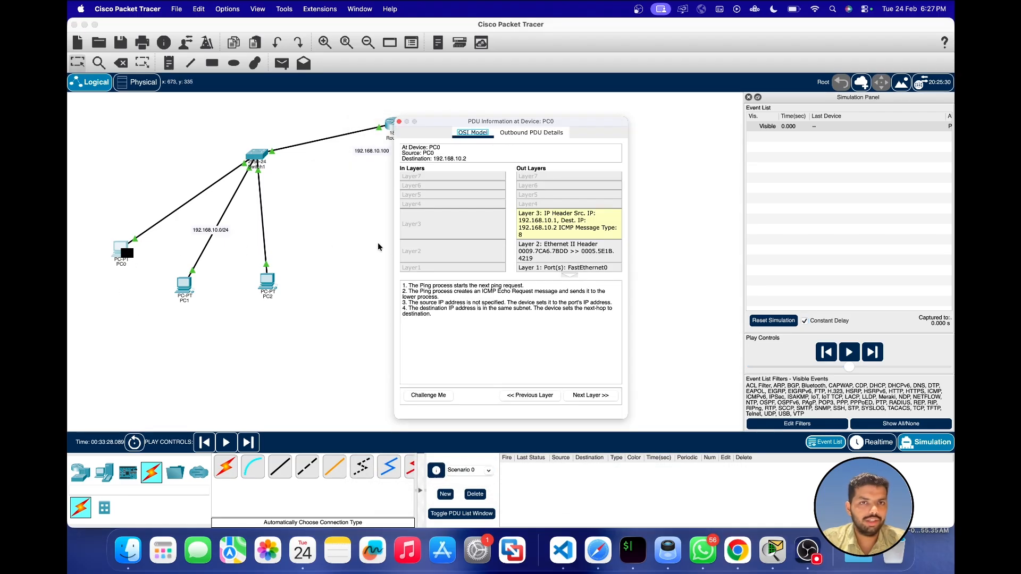
{"action": "left_click", "coordinate": [527, 134]}
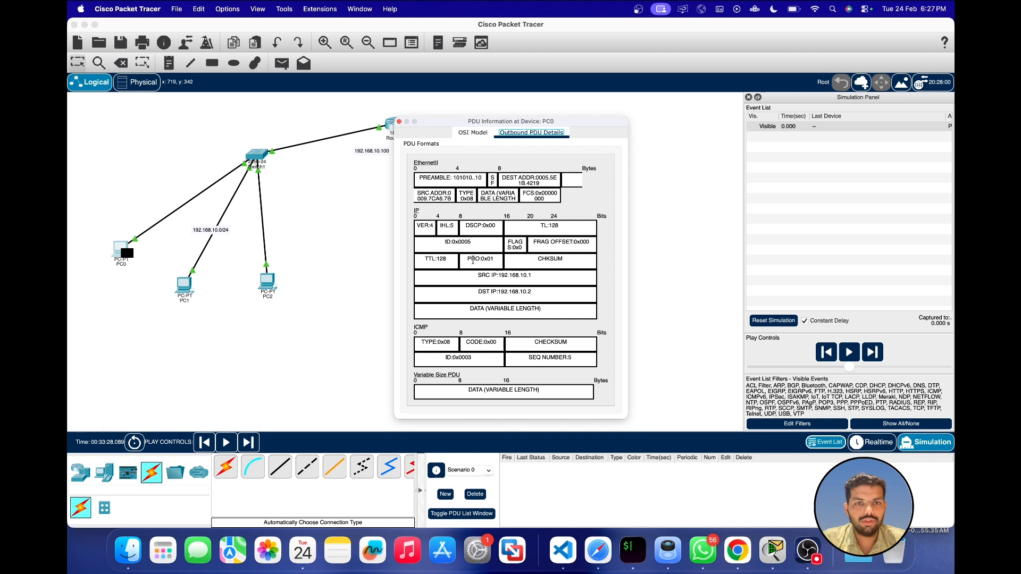
{"action": "left_click", "coordinate": [400, 121]}
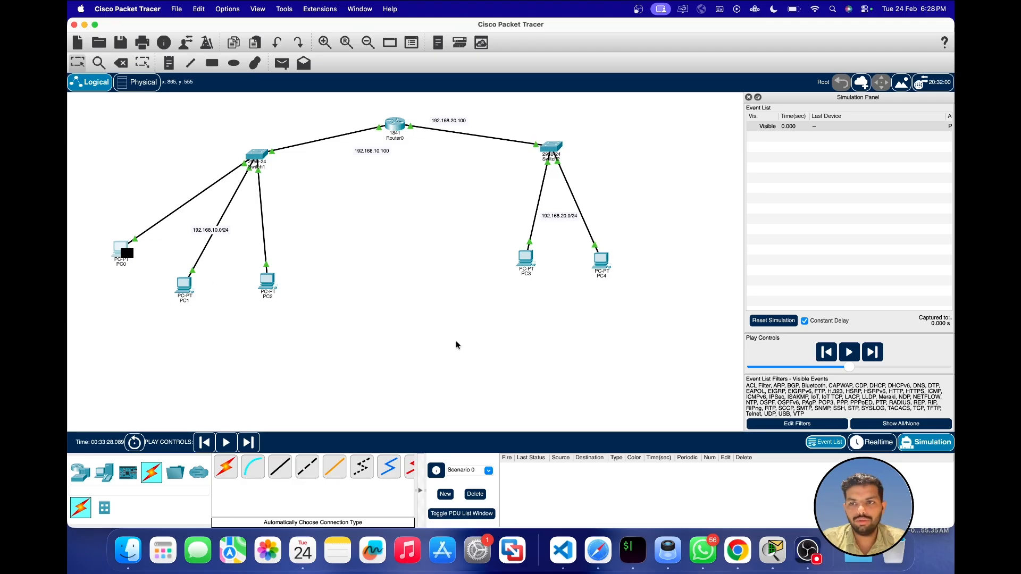
- Return to Realtime mode and check the ping to 192.168.10.2 in PC0's command prompt, closing the device window
{"action": "left_click", "coordinate": [871, 445]}
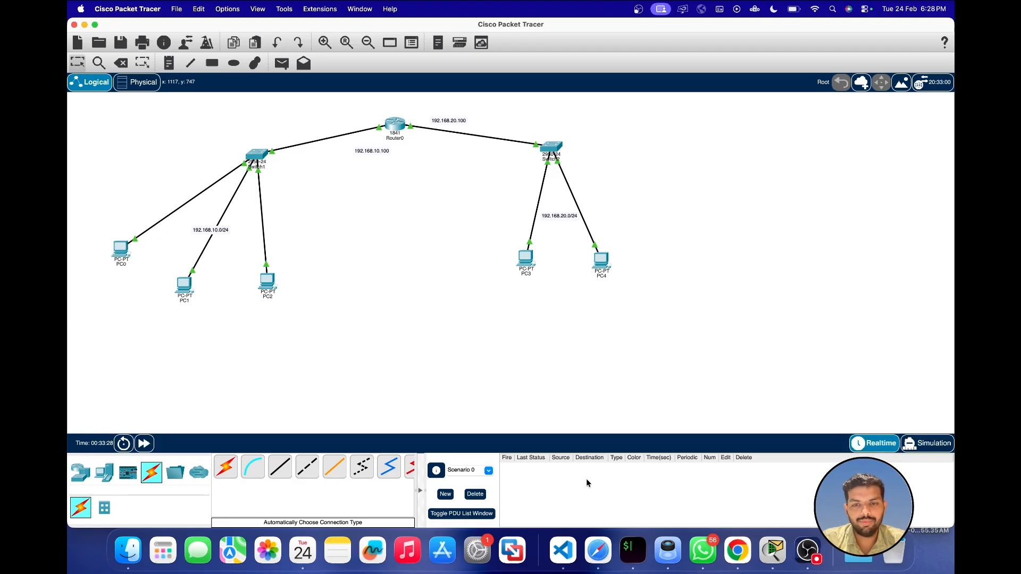
{"action": "key", "text": "ctrl+Up"}
{"action": "left_click", "coordinate": [509, 400]}
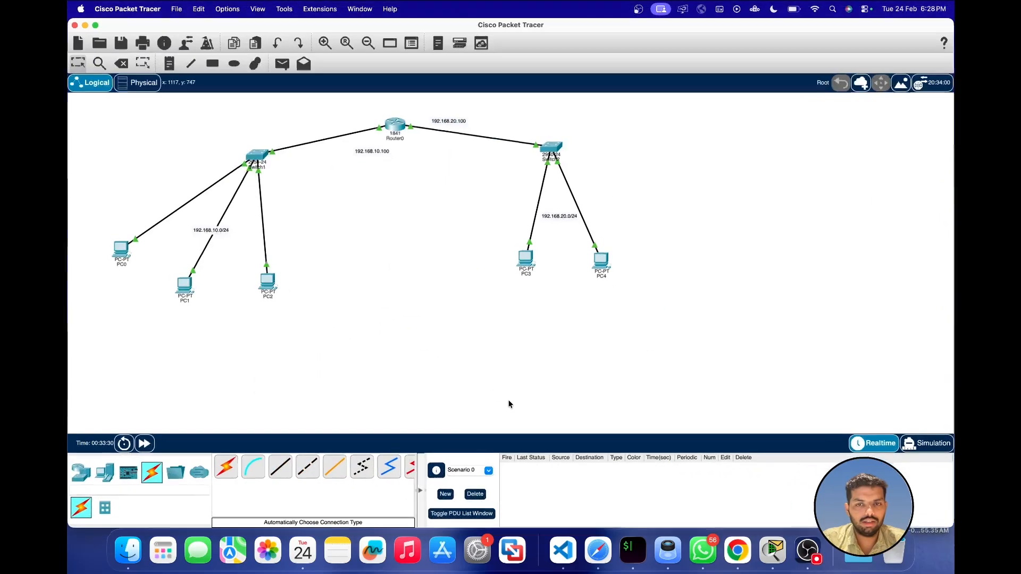
{"action": "left_click", "coordinate": [122, 249]}
{"action": "left_click", "coordinate": [502, 141]}
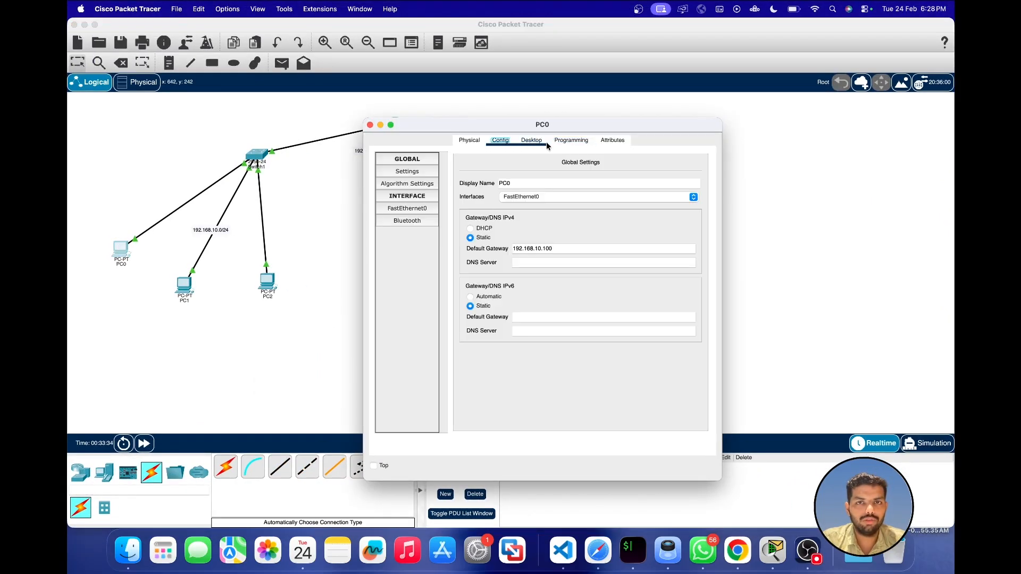
{"action": "left_click", "coordinate": [531, 141]}
{"action": "left_click", "coordinate": [572, 141]}
{"action": "left_click", "coordinate": [532, 142]}
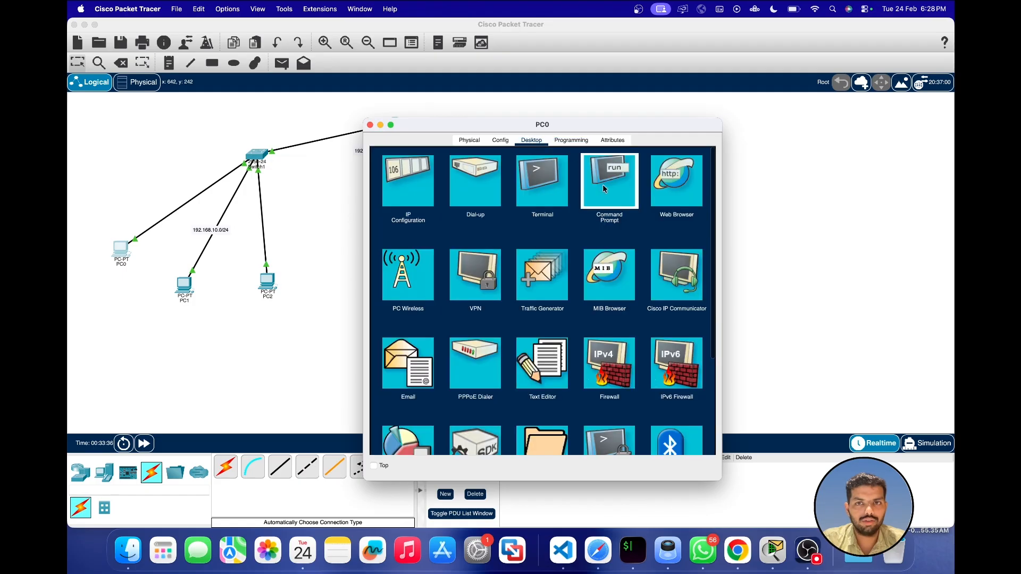
{"action": "left_click", "coordinate": [602, 184]}
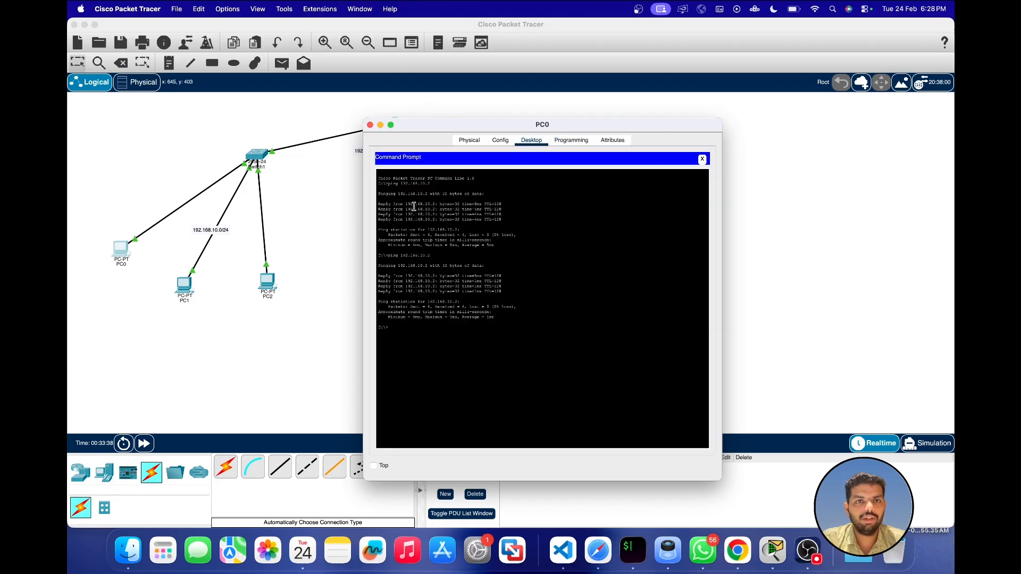
{"action": "left_click", "coordinate": [370, 125]}
- Switch to Simulation mode and ping 192.168.10.1 from PC2's command prompt, closing the device window
{"action": "left_click", "coordinate": [928, 442]}
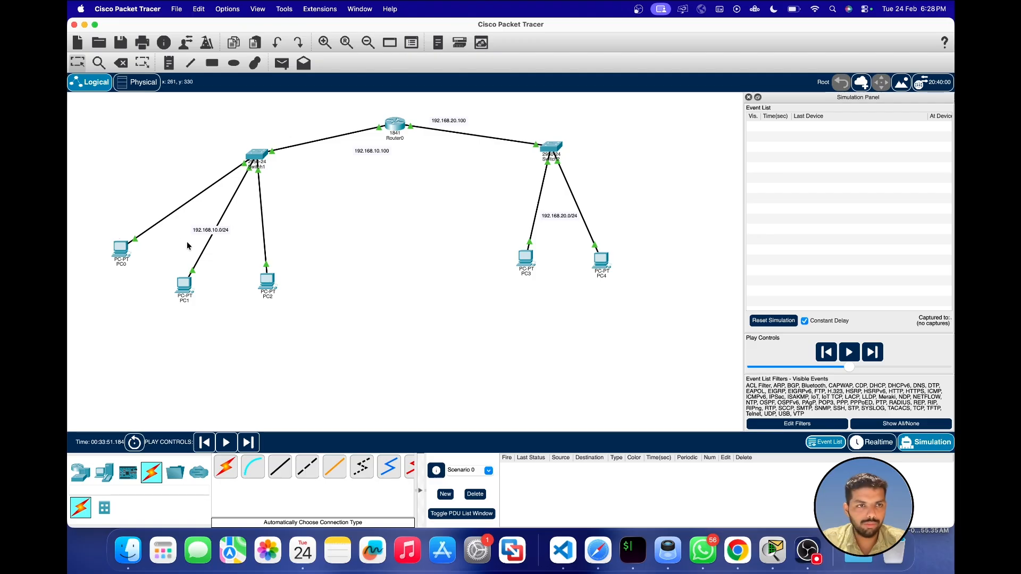
{"action": "left_click", "coordinate": [265, 286]}
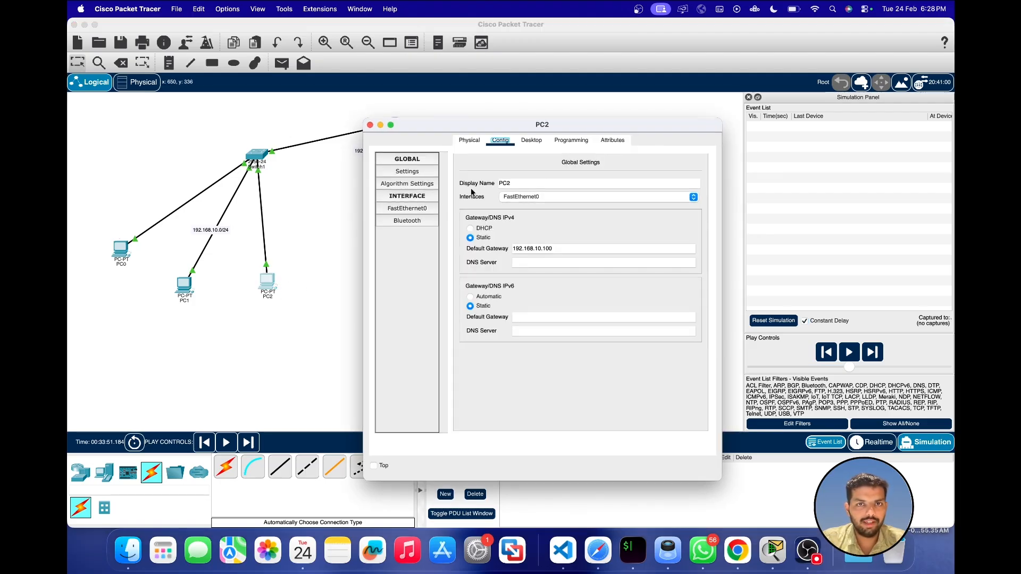
{"action": "left_click", "coordinate": [538, 144]}
{"action": "left_click", "coordinate": [612, 188]}
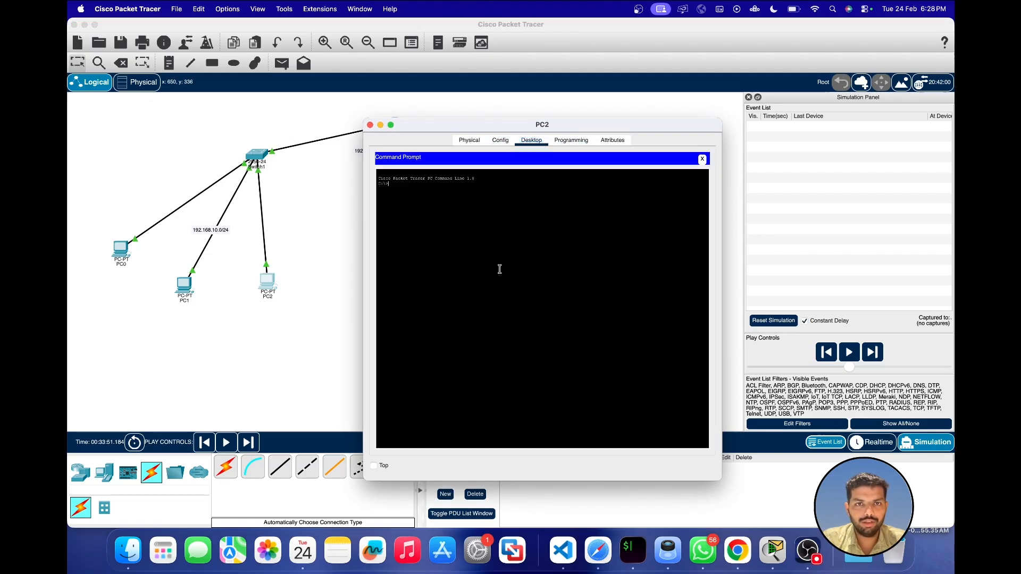
{"action": "type", "text": "ping"}
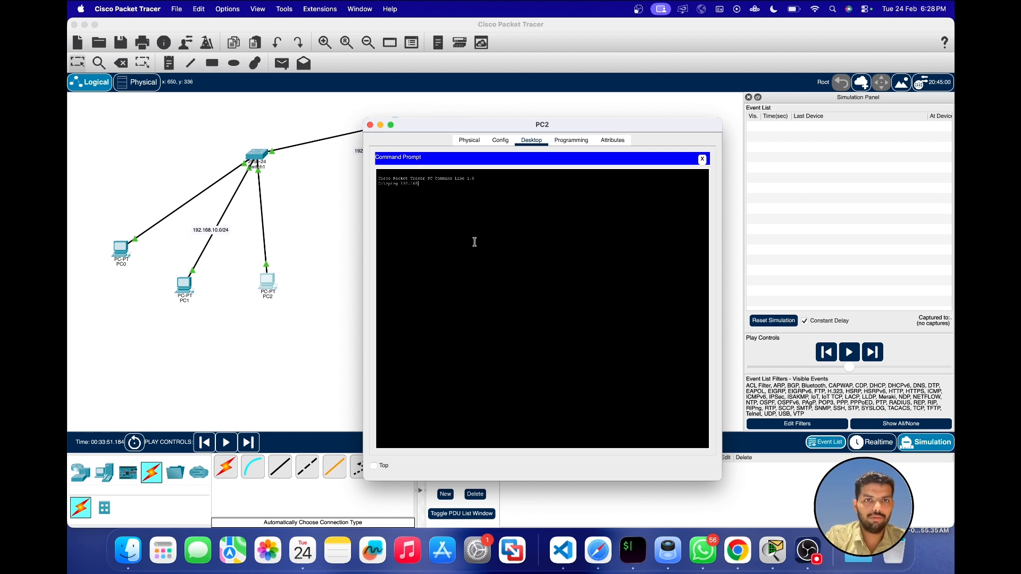
{"action": "type", "text": "192.168.10."}
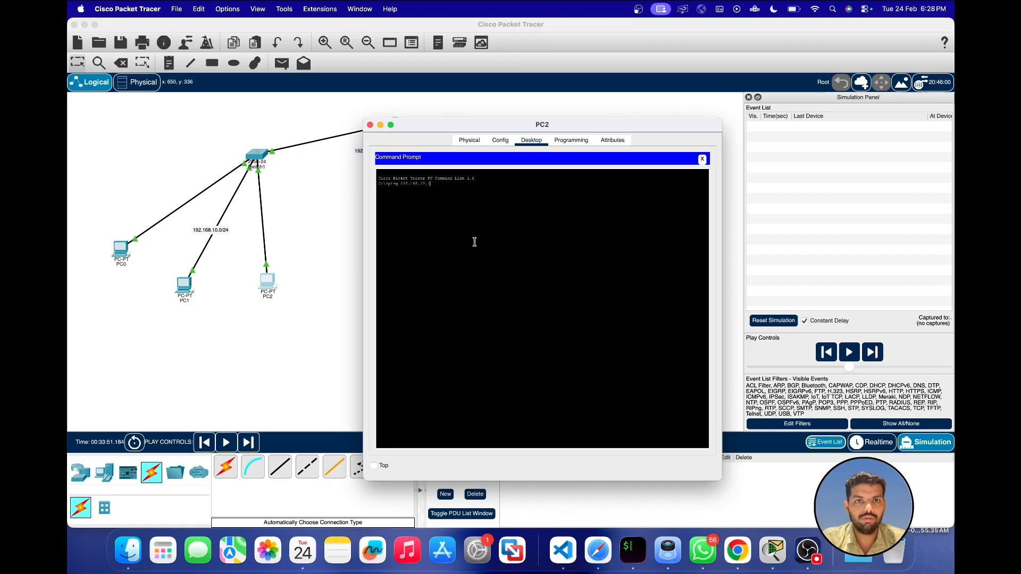
{"action": "type", "text": "1"}
{"action": "key", "text": "Return"}
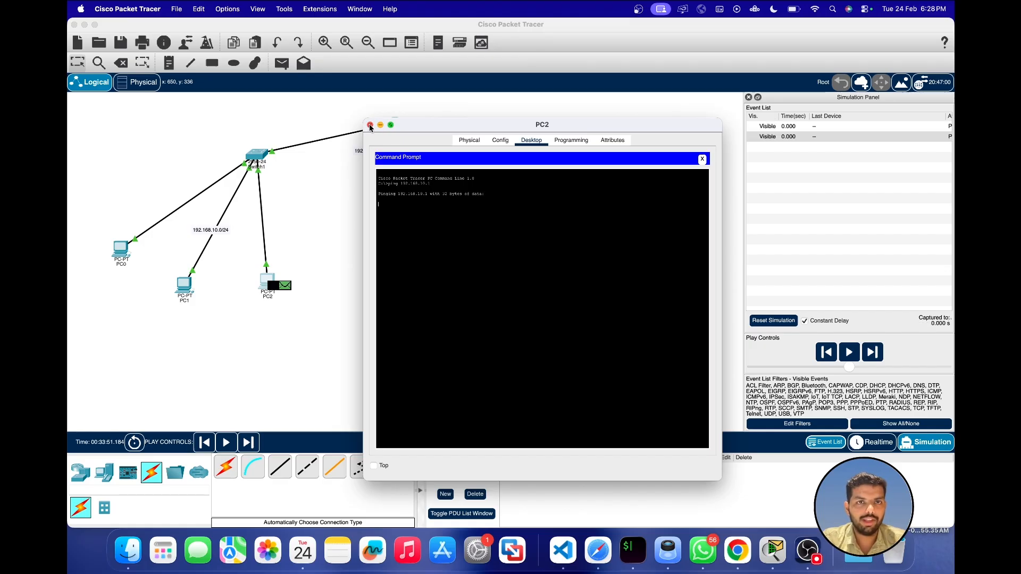
{"action": "left_click", "coordinate": [370, 124]}
- Examine the ICMP packet waiting at PC2, reading its OSI layers and outbound PDU fields, and close the PDU information
{"action": "left_click", "coordinate": [277, 286]}
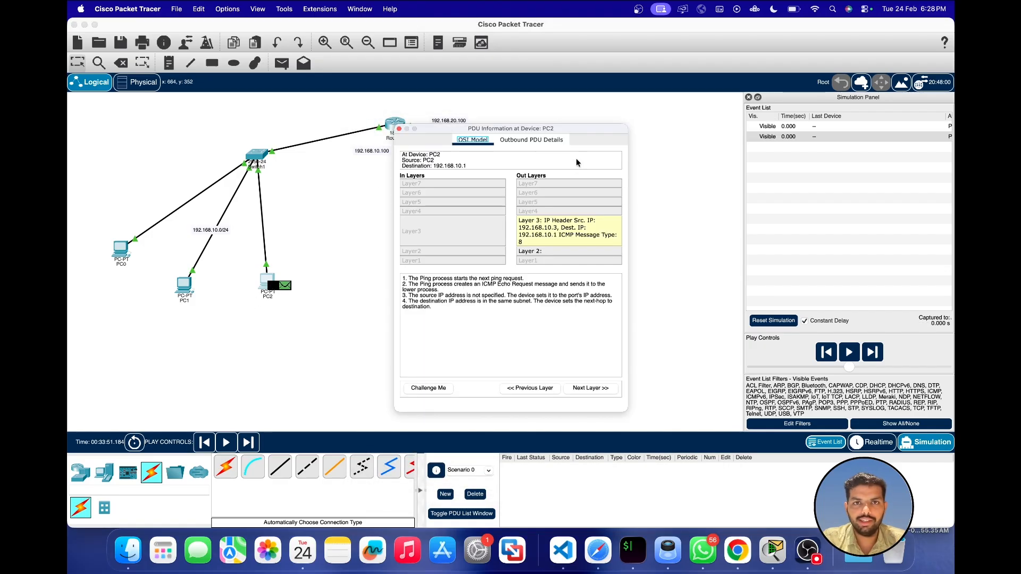
{"action": "left_click", "coordinate": [548, 143]}
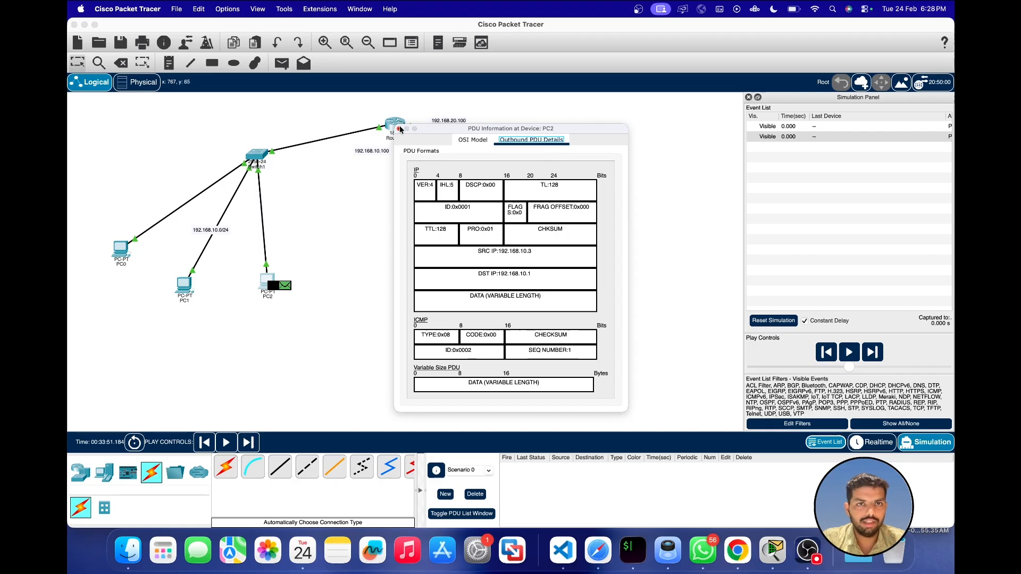
{"action": "left_click", "coordinate": [400, 129]}
- Examine the ARP request waiting at PC2, reading its outbound PDU fields and OSI layer description, and close the PDU information
{"action": "left_click", "coordinate": [287, 284]}
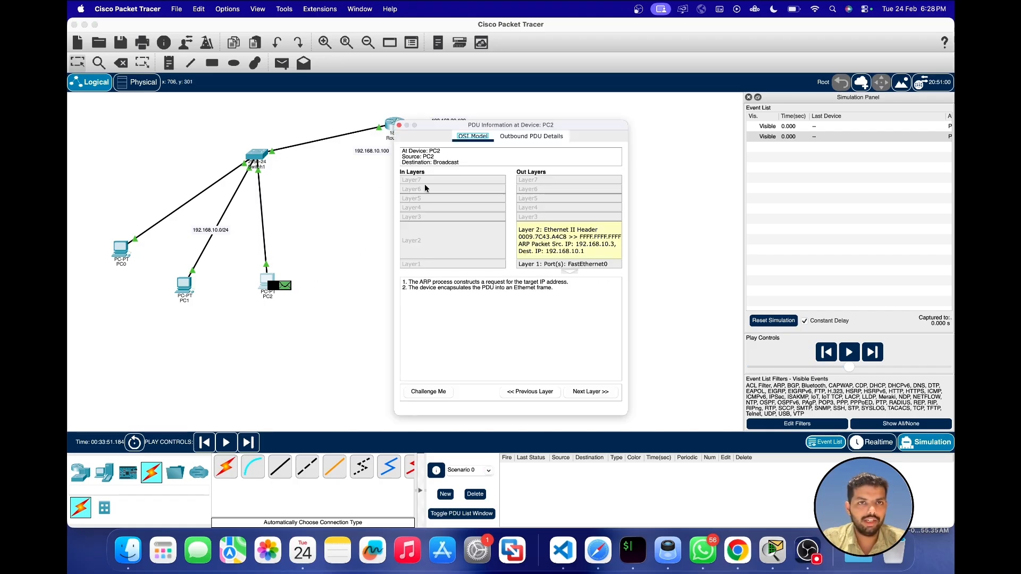
{"action": "left_click", "coordinate": [524, 137]}
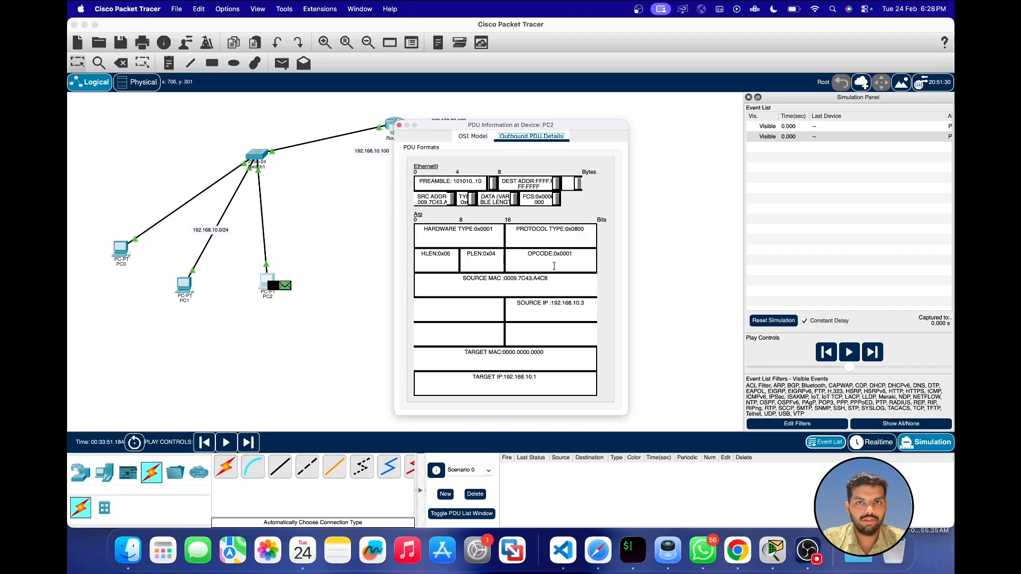
{"action": "left_click", "coordinate": [476, 141]}
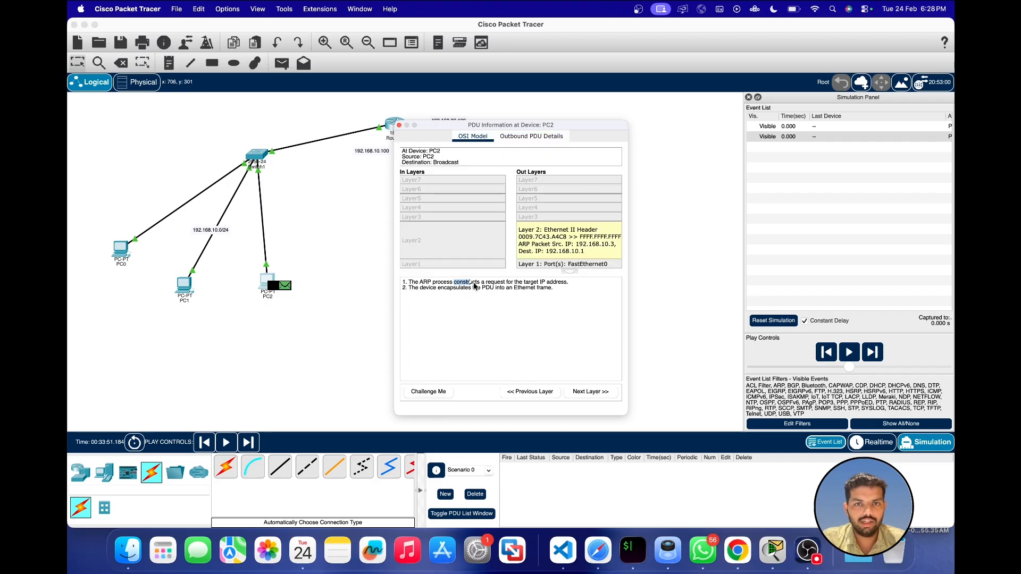
{"action": "left_click_drag", "start_coordinate": [453, 282], "coordinate": [403, 282]}
{"action": "left_click_drag", "start_coordinate": [542, 282], "coordinate": [568, 282]}
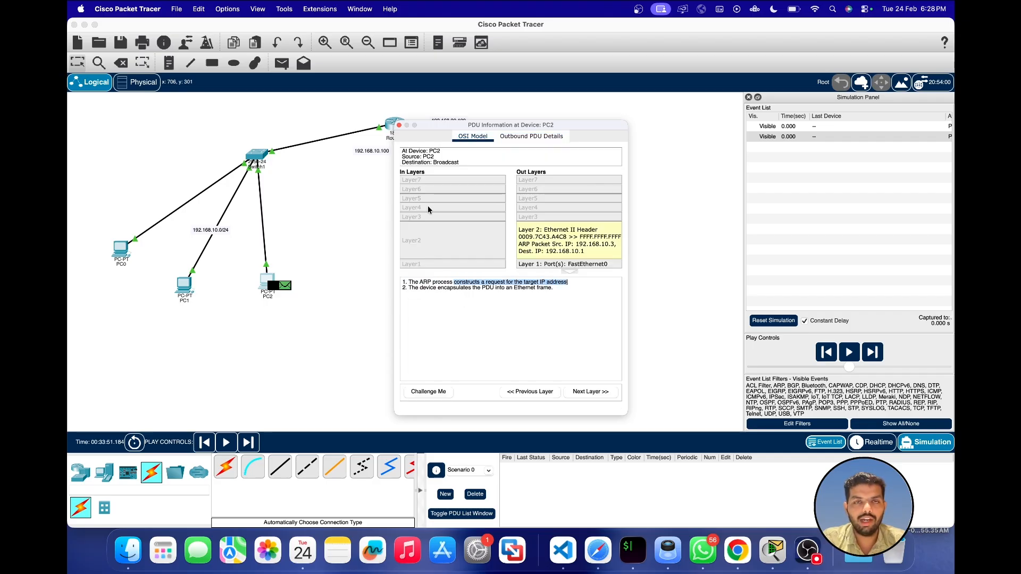
{"action": "left_click", "coordinate": [399, 126]}
- Advance the simulation two events and read the Layer 2 processing of the ARP request at Router0, closing the PDU information
{"action": "left_click", "coordinate": [872, 353]}
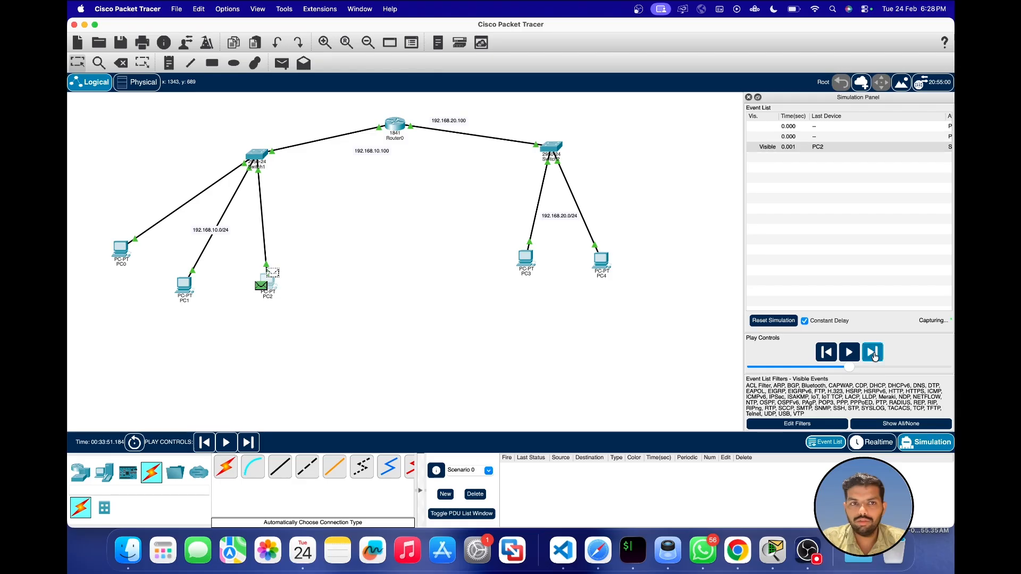
{"action": "left_click", "coordinate": [873, 353]}
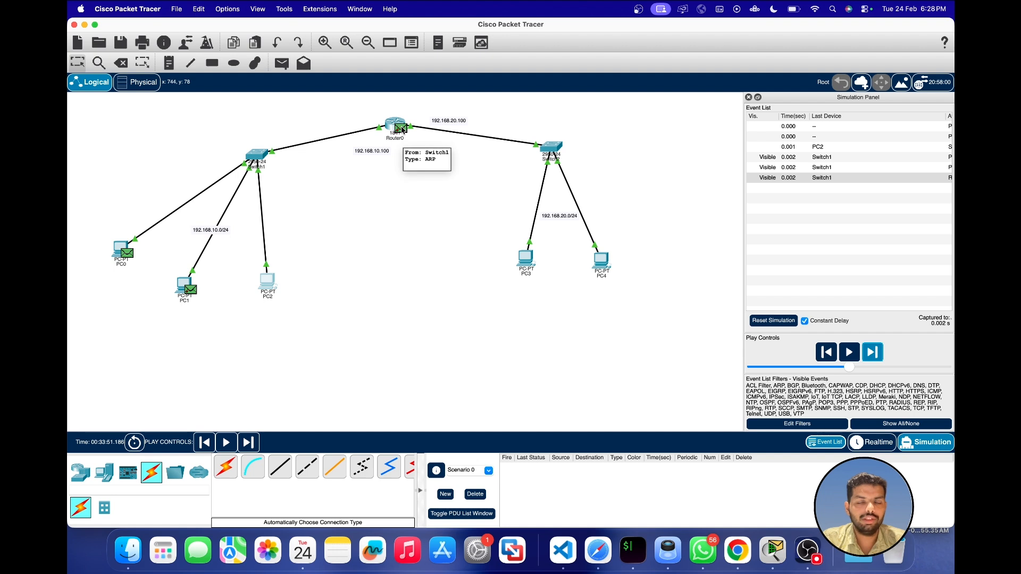
{"action": "left_click", "coordinate": [401, 128]}
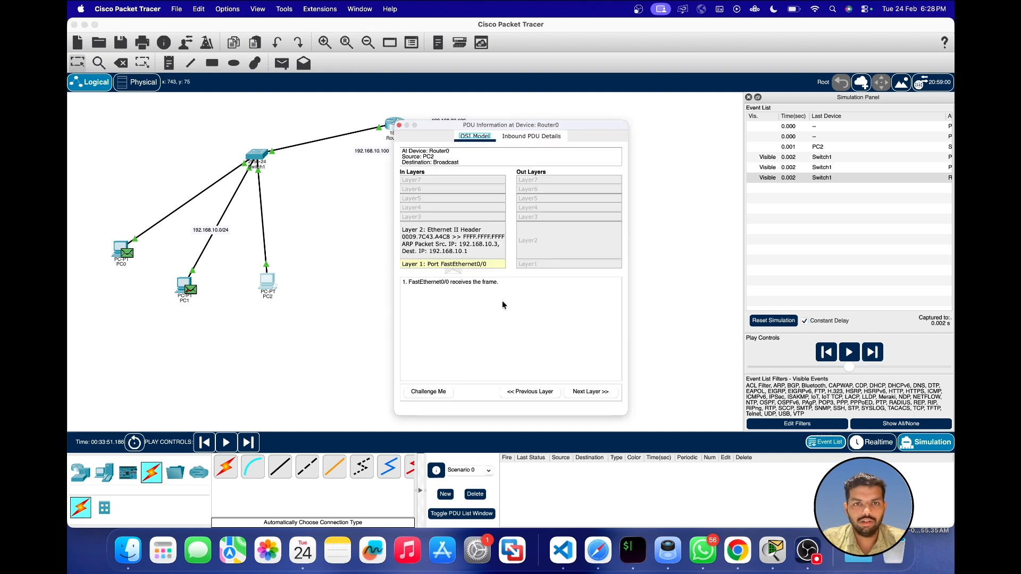
{"action": "left_click", "coordinate": [599, 394]}
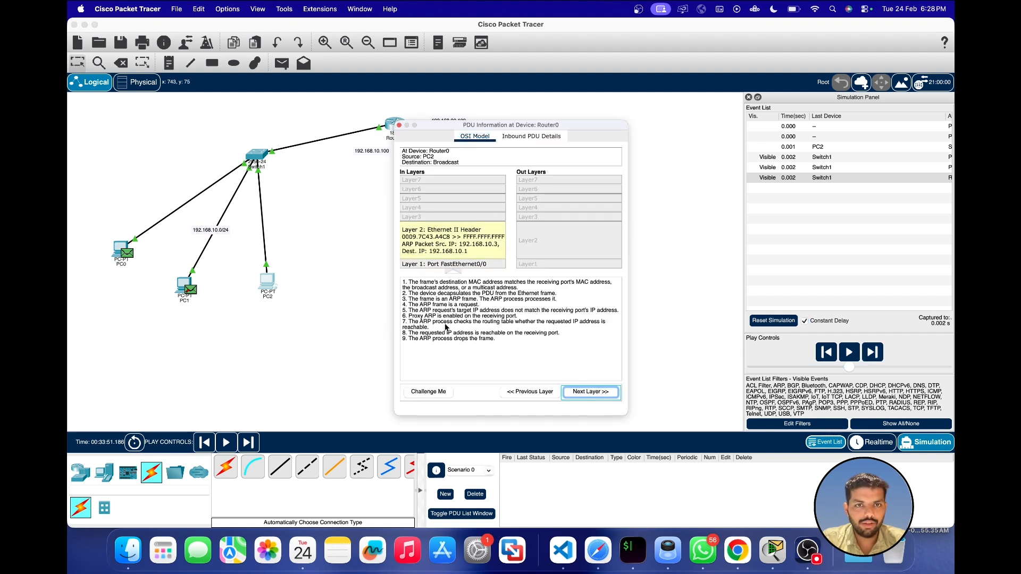
{"action": "left_click_drag", "start_coordinate": [419, 311], "coordinate": [563, 312]}
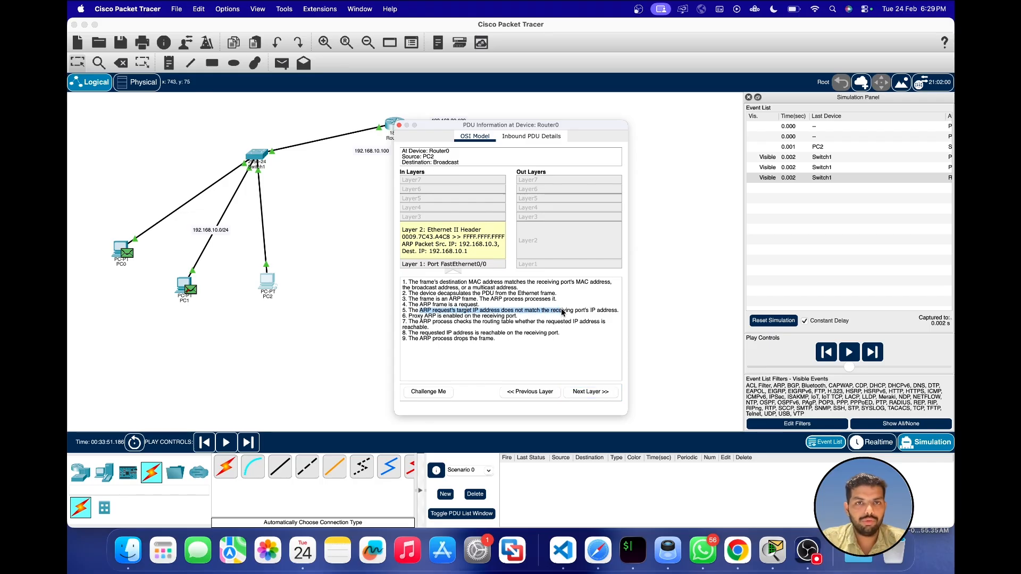
{"action": "left_click", "coordinate": [398, 125]}
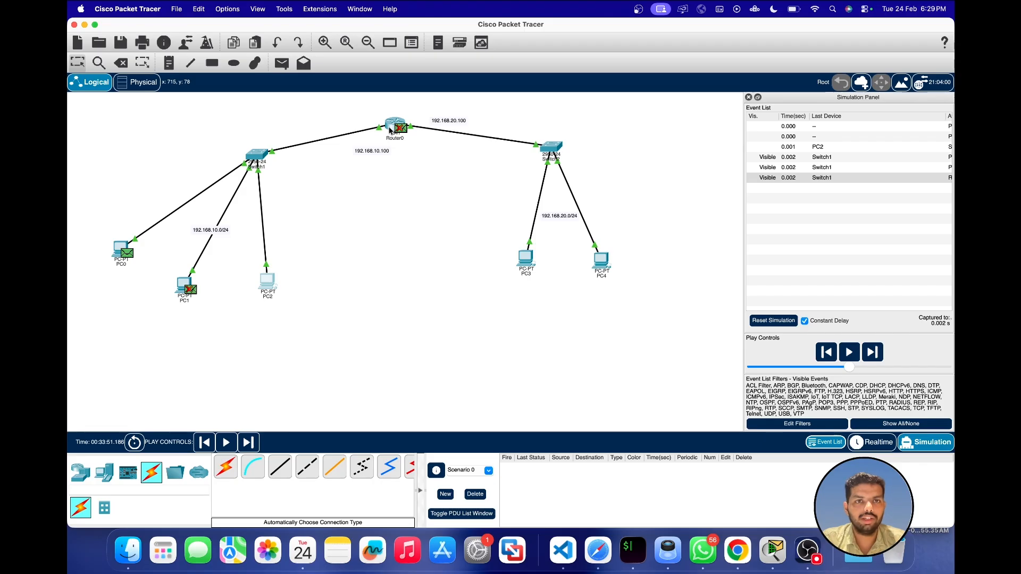
- Check PC2's address details and examine the OSI layers of the ARP packet at PC0, closing the PDU information
{"action": "mouse_move", "coordinate": [390, 129]}
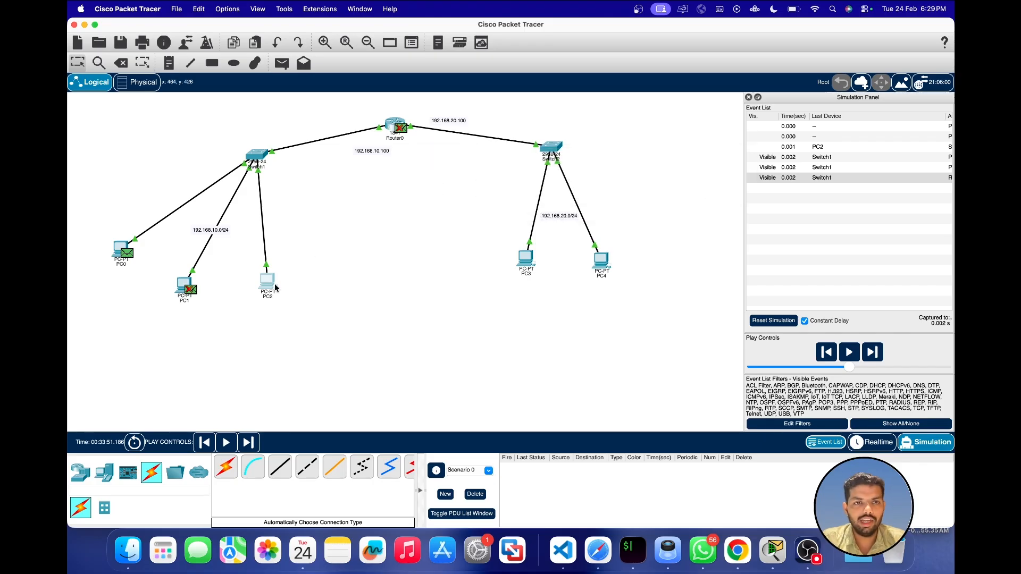
{"action": "mouse_move", "coordinate": [262, 289]}
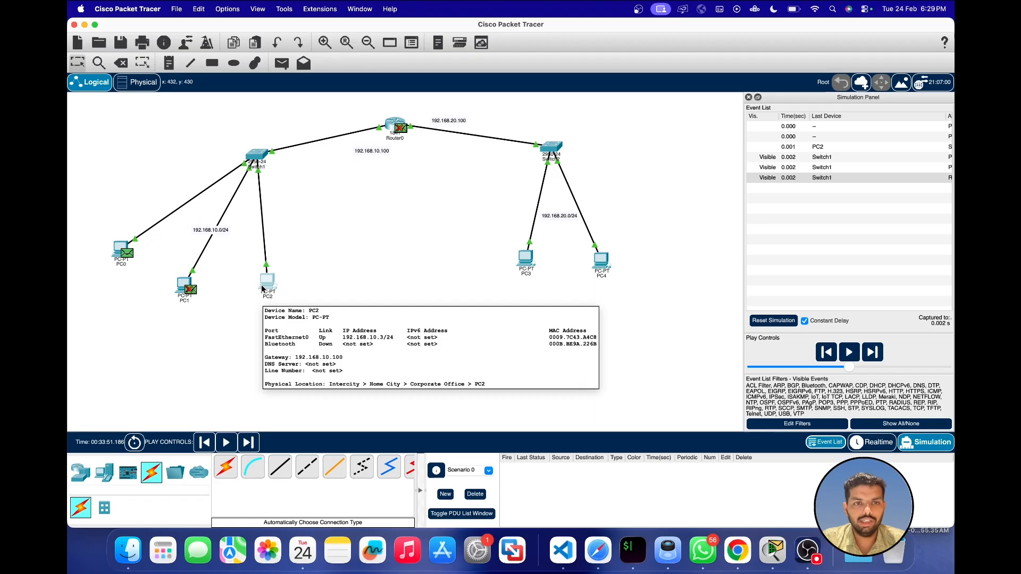
{"action": "left_click", "coordinate": [128, 256]}
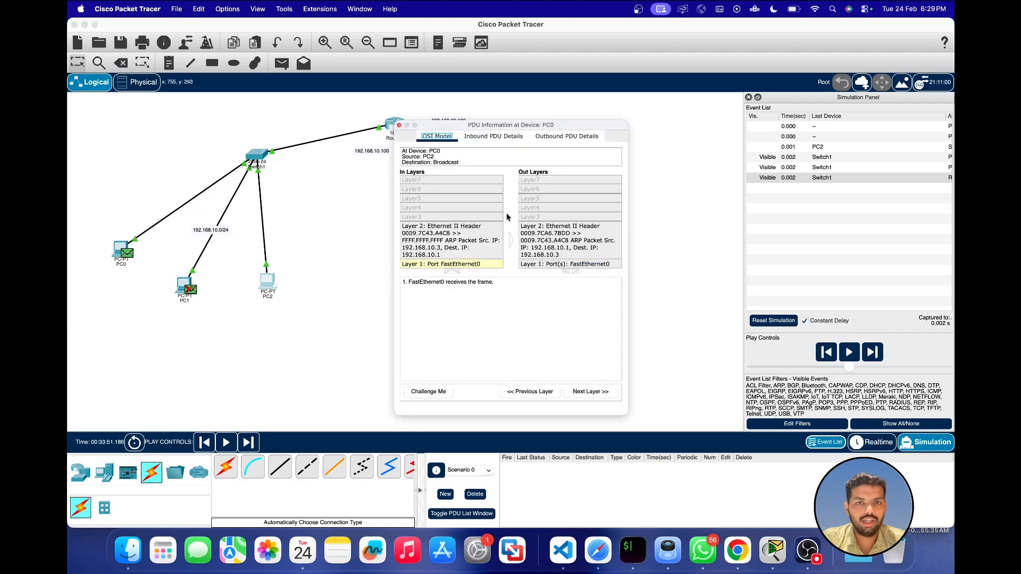
{"action": "left_click", "coordinate": [399, 125]}
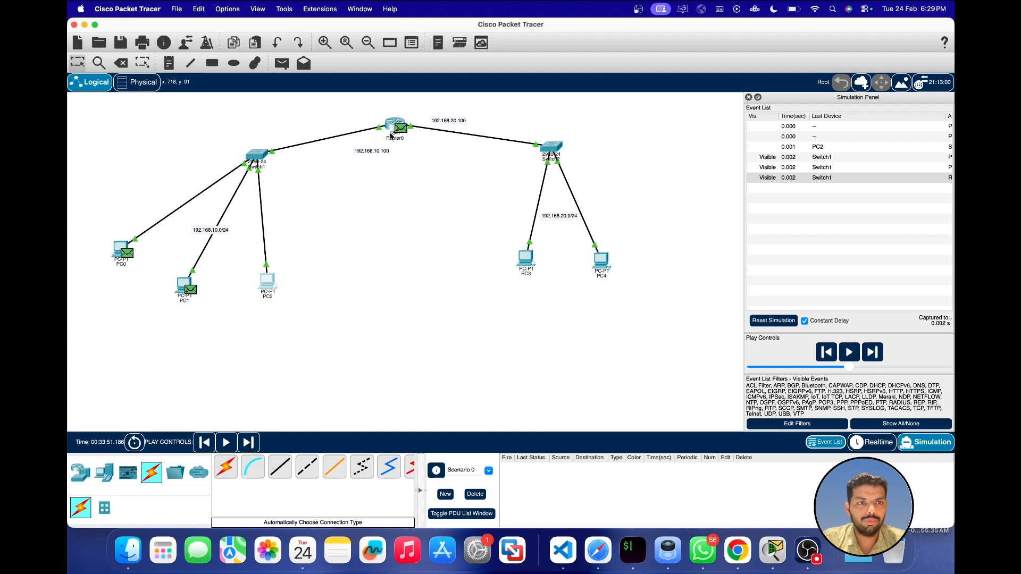
- Advance the simulation event by event to follow PC0's ARP reply to PC2 and the ICMP packet heading back to PC0
{"action": "left_click", "coordinate": [875, 356]}
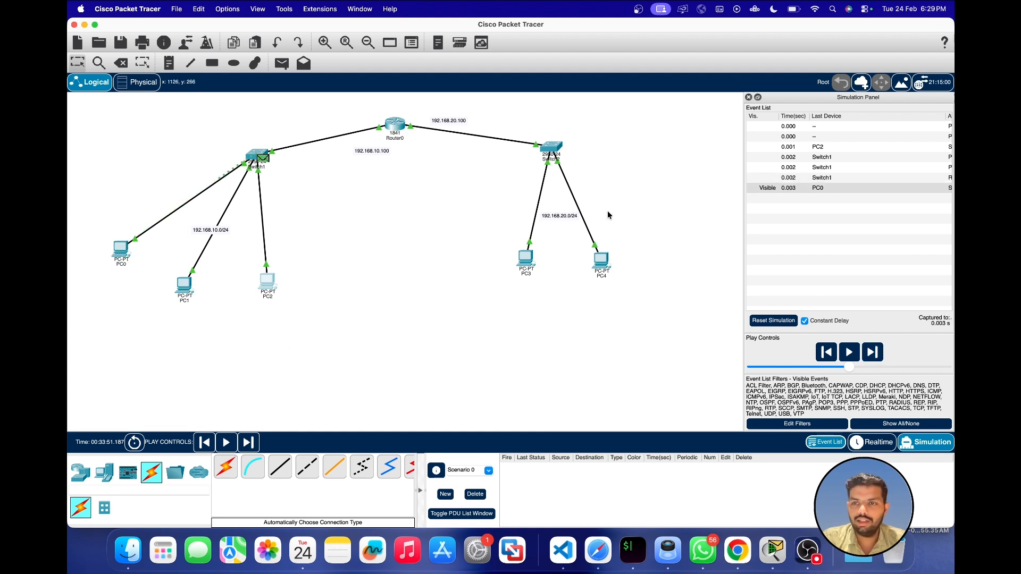
{"action": "left_click", "coordinate": [871, 353]}
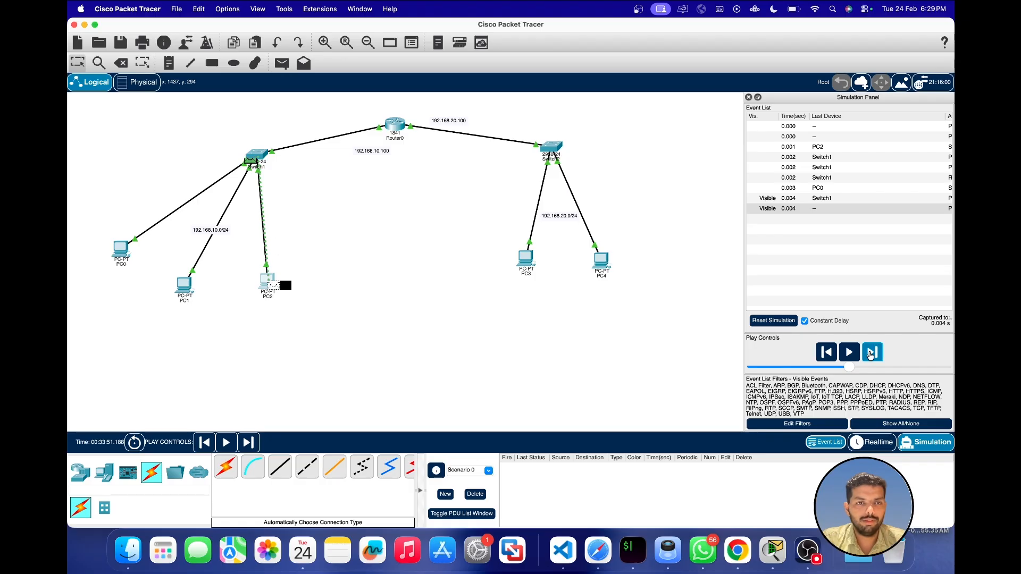
{"action": "left_click", "coordinate": [872, 354]}
{"action": "left_click", "coordinate": [871, 354]}
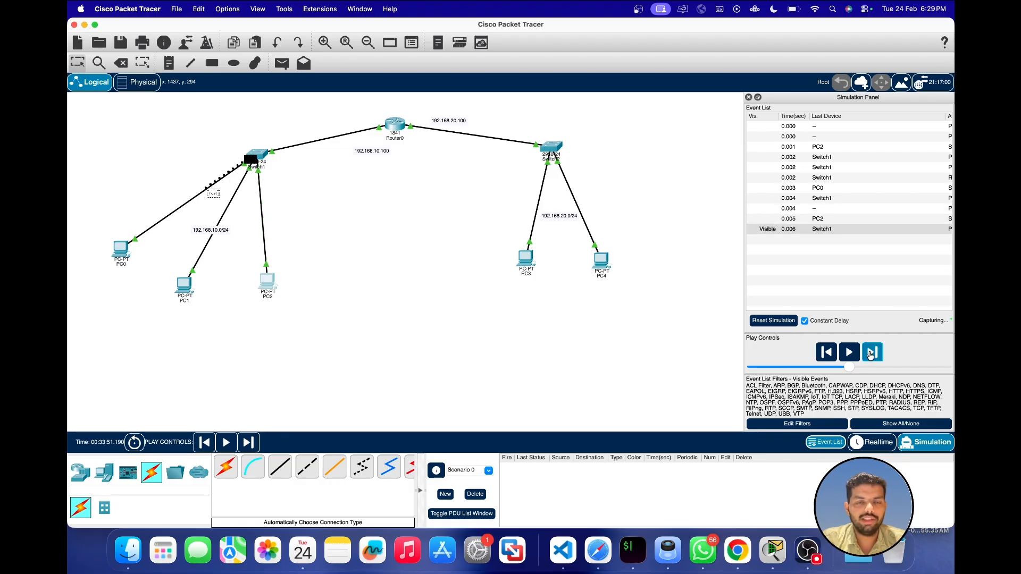
- Return to Realtime mode and check PC2's command prompt for the ping to 192.168.10.1, closing the device window
{"action": "left_click", "coordinate": [872, 442]}
{"action": "left_click", "coordinate": [268, 282]}
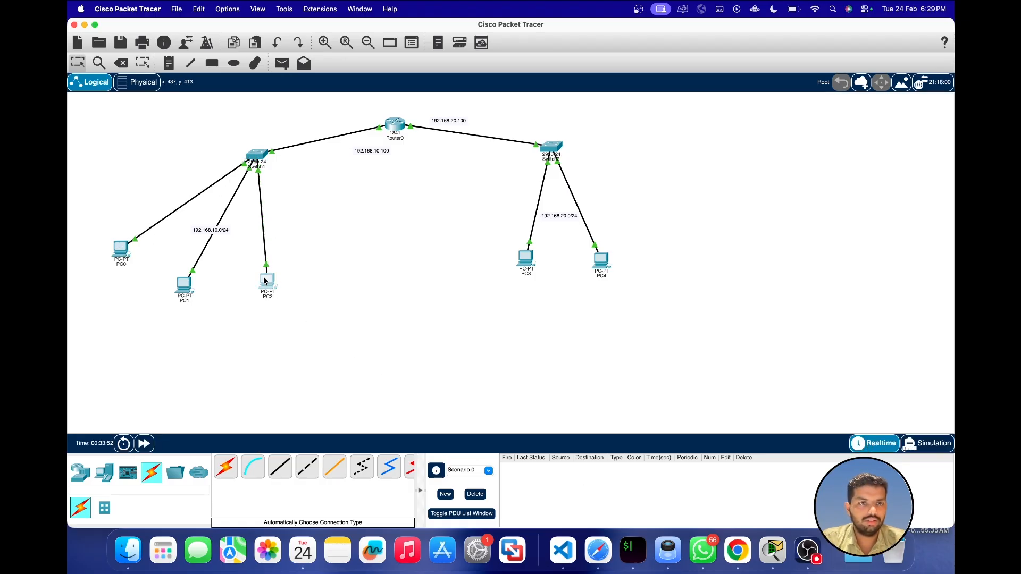
{"action": "left_click", "coordinate": [623, 173]}
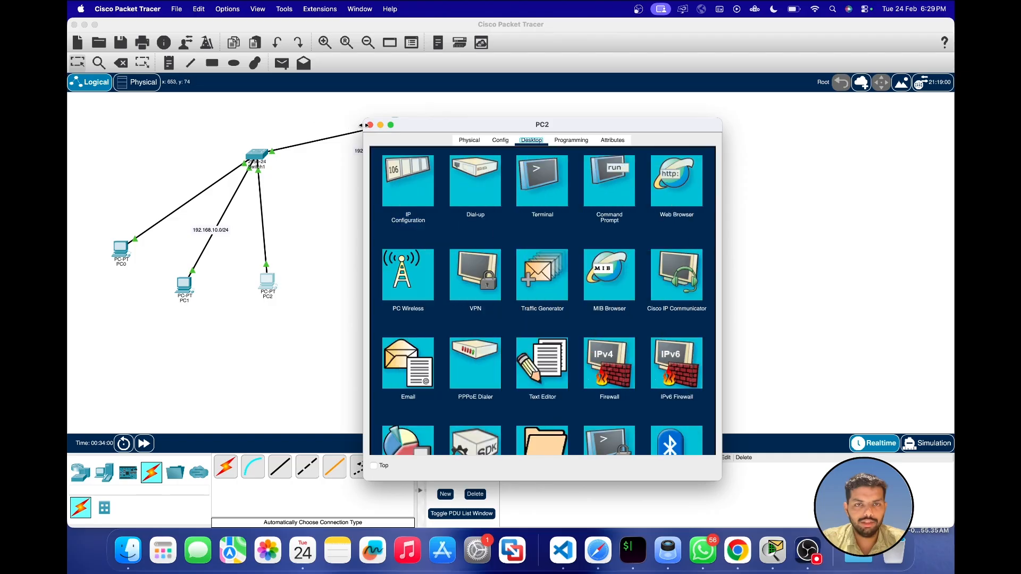
{"action": "left_click", "coordinate": [370, 125]}
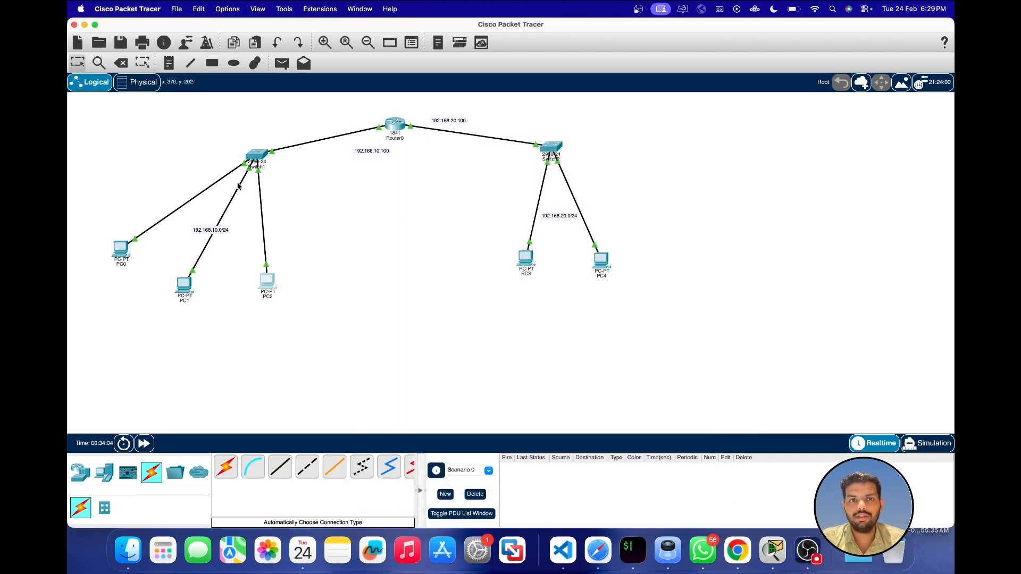
- Switch to Simulation mode and ping 192.168.20.1 from PC2's command prompt, closing the device window
{"action": "mouse_move", "coordinate": [238, 185]}
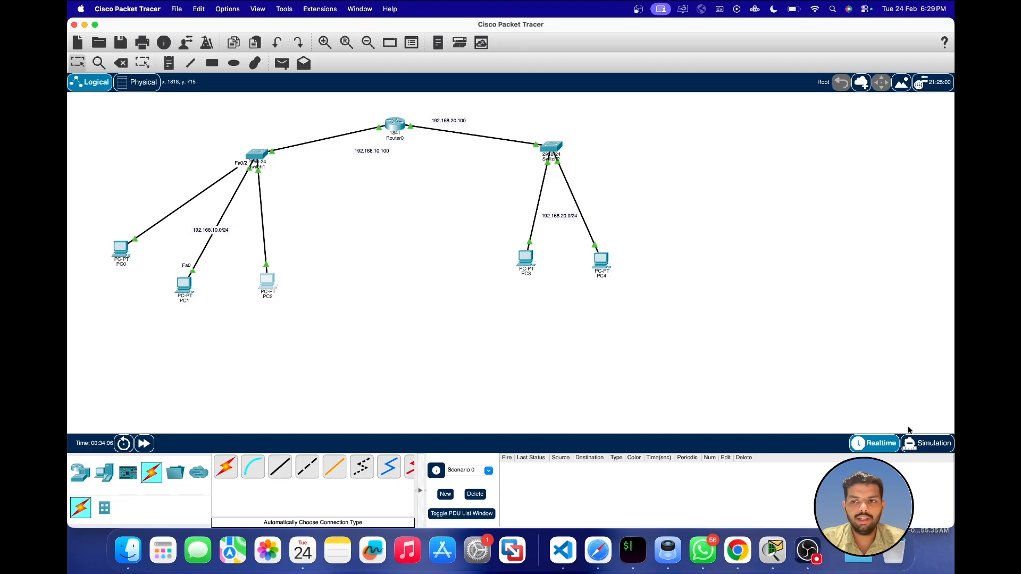
{"action": "left_click", "coordinate": [928, 443]}
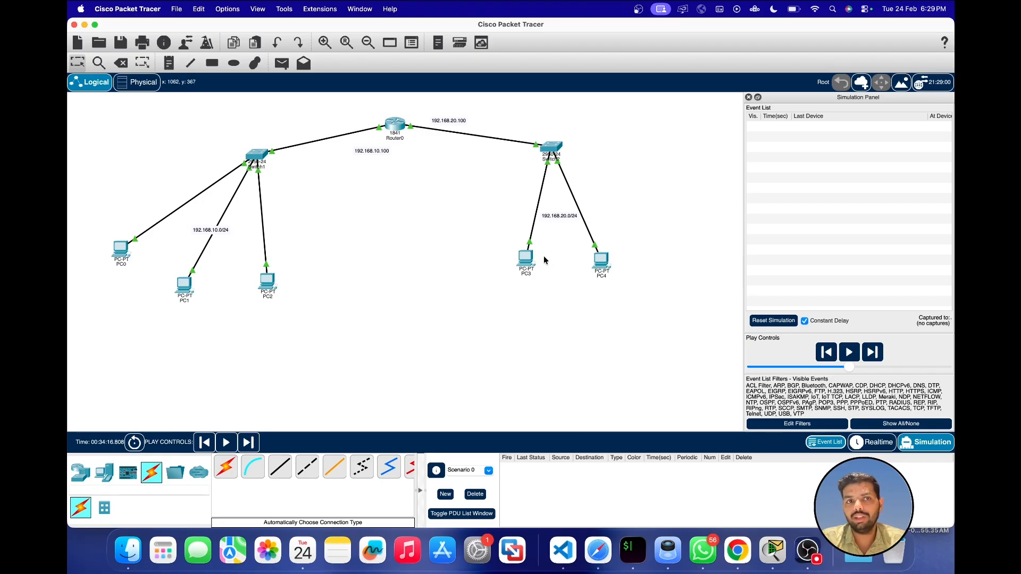
{"action": "left_click", "coordinate": [268, 282]}
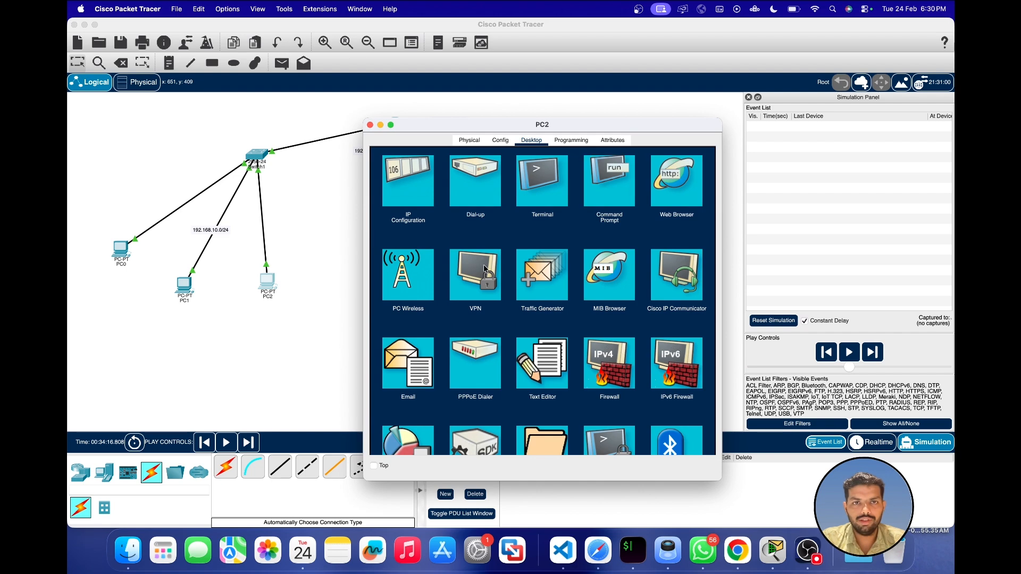
{"action": "left_click", "coordinate": [605, 186]}
{"action": "type", "text": "ping 192.168.20.1"}
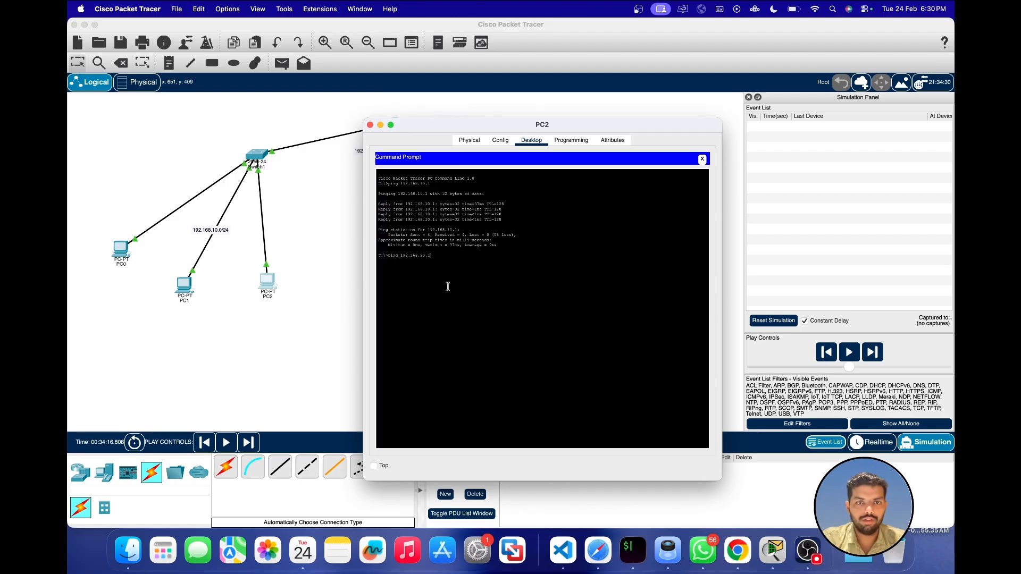
{"action": "key", "text": "Return"}
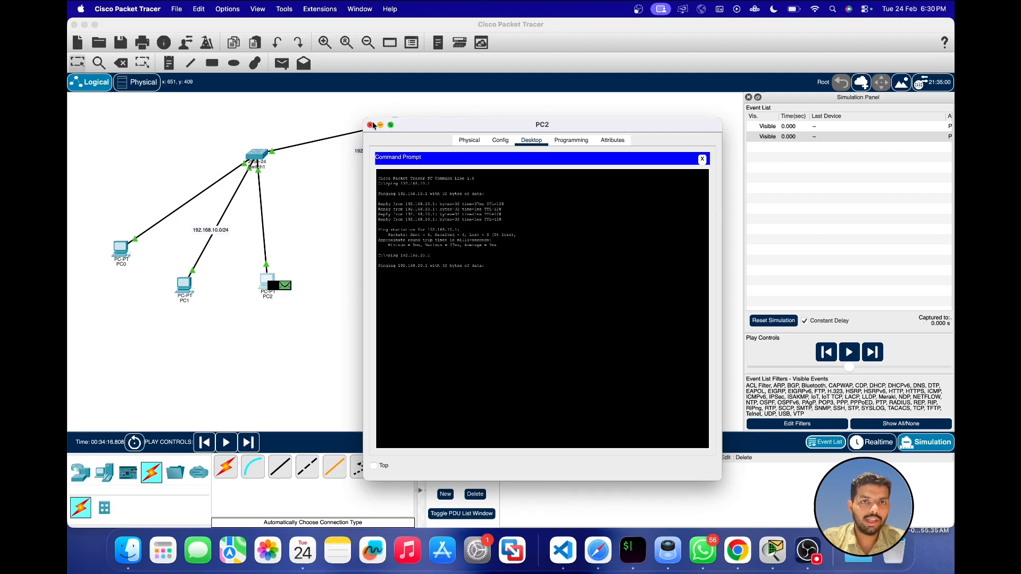
{"action": "left_click", "coordinate": [370, 125]}
- Examine the ARP packet at PC2 through its OSI layers and outbound PDU details, closing the PDU information
{"action": "left_click", "coordinate": [284, 285]}
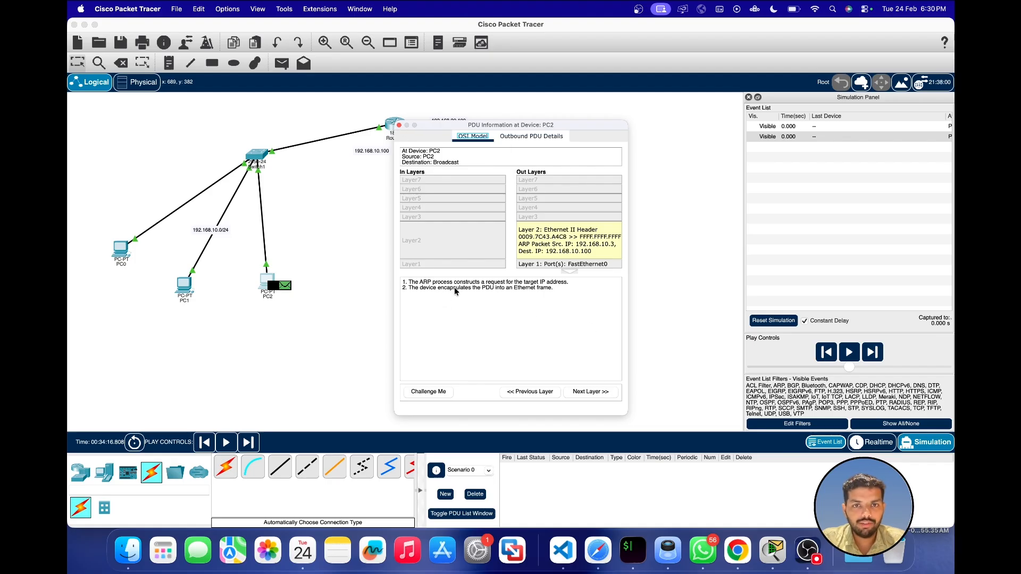
{"action": "left_click", "coordinate": [610, 396]}
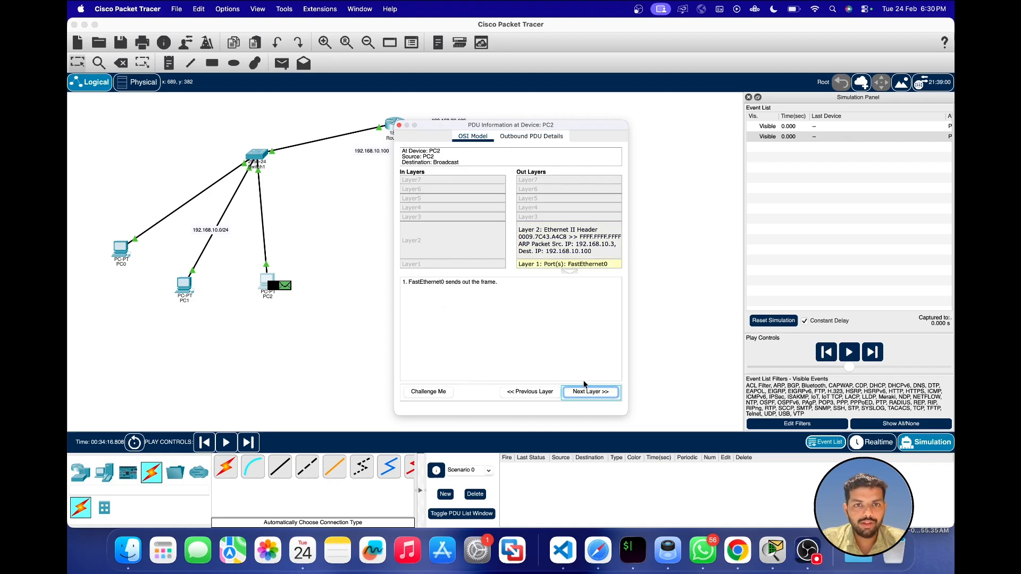
{"action": "left_click", "coordinate": [536, 392]}
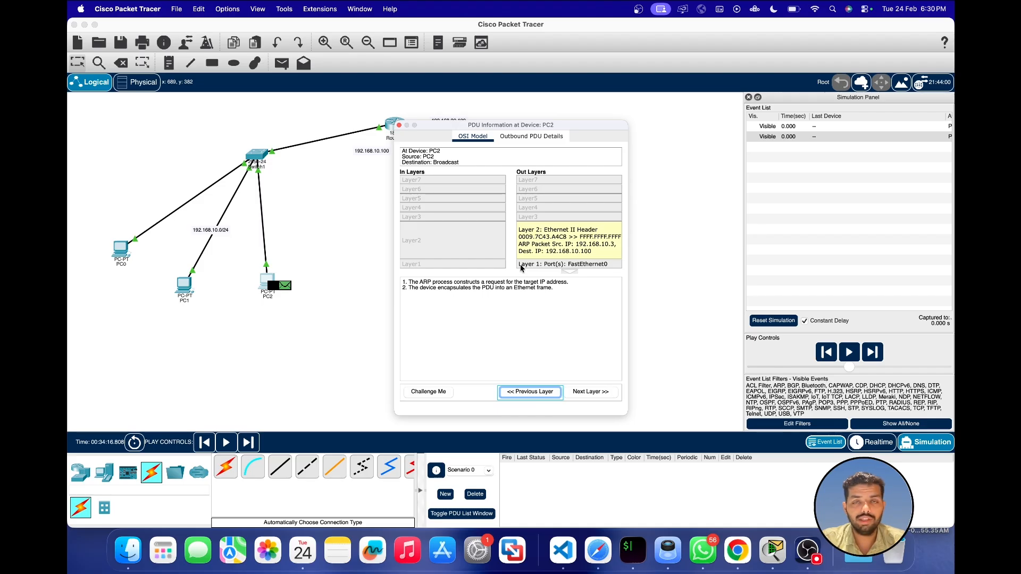
{"action": "left_click", "coordinate": [531, 136]}
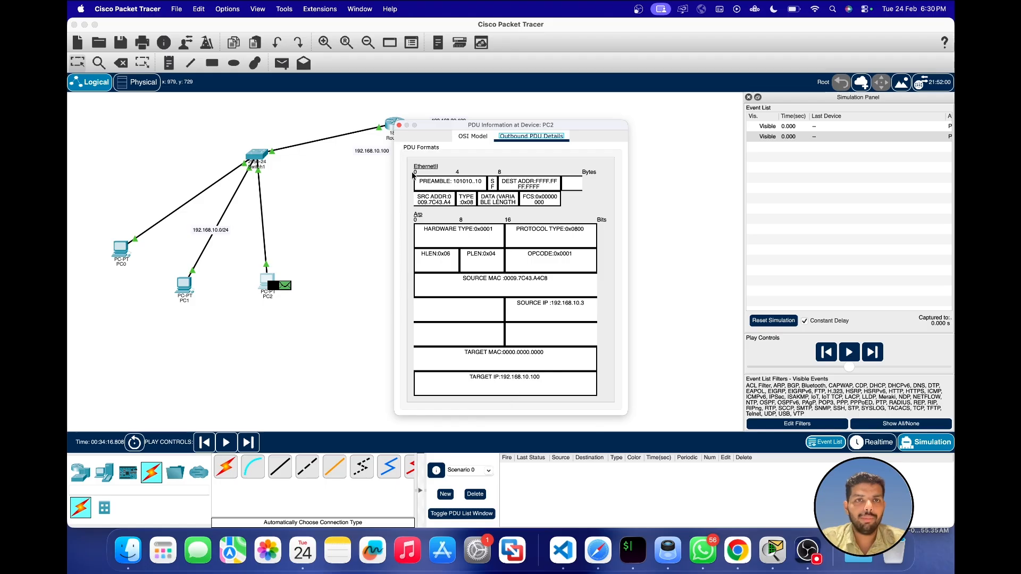
{"action": "left_click", "coordinate": [398, 125]}
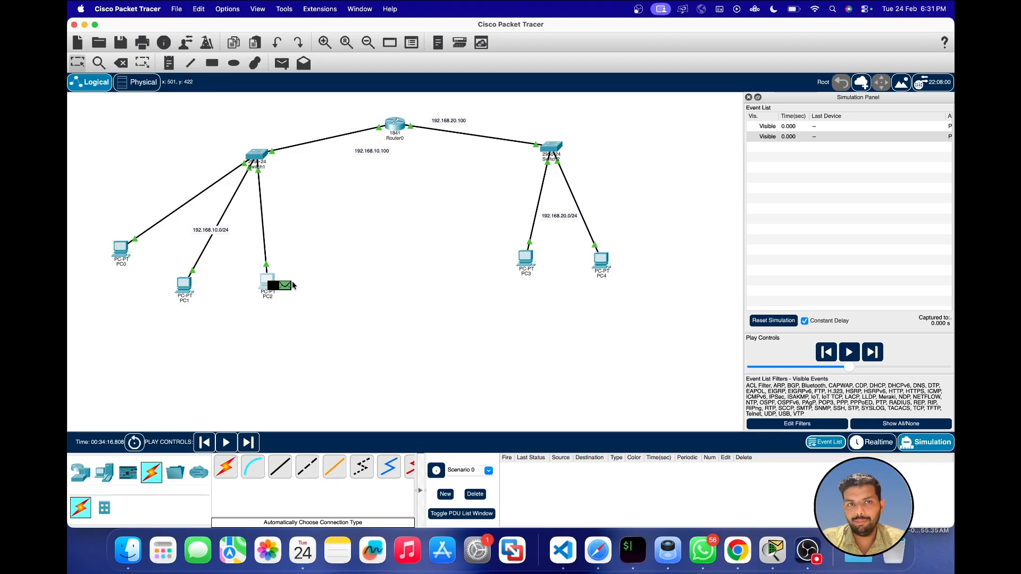
- Advance the simulation event by event to follow PC2's ARP request through Switch1 to Router0 and the reply back to PC2
{"action": "left_click", "coordinate": [872, 355]}
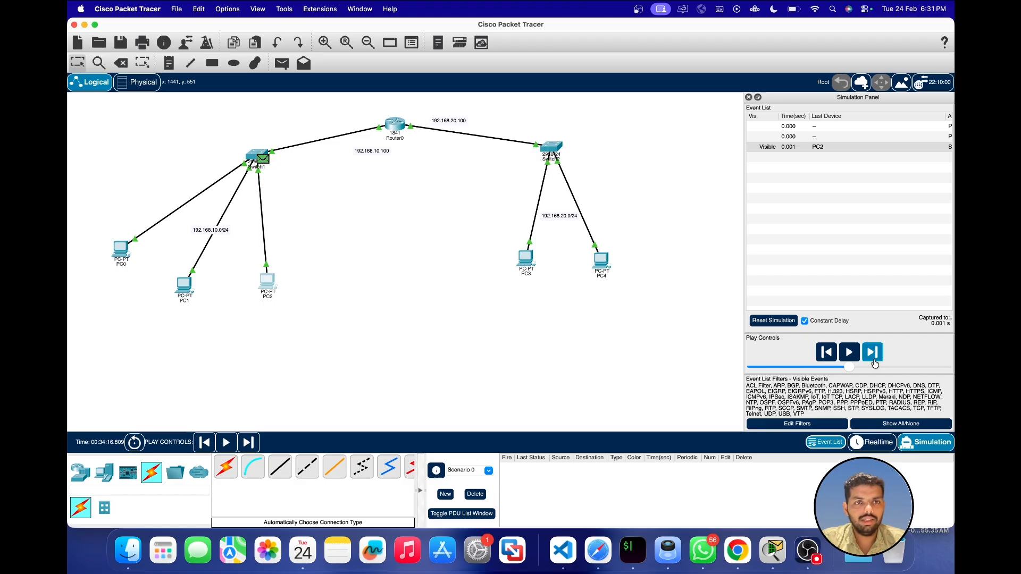
{"action": "left_click", "coordinate": [874, 361]}
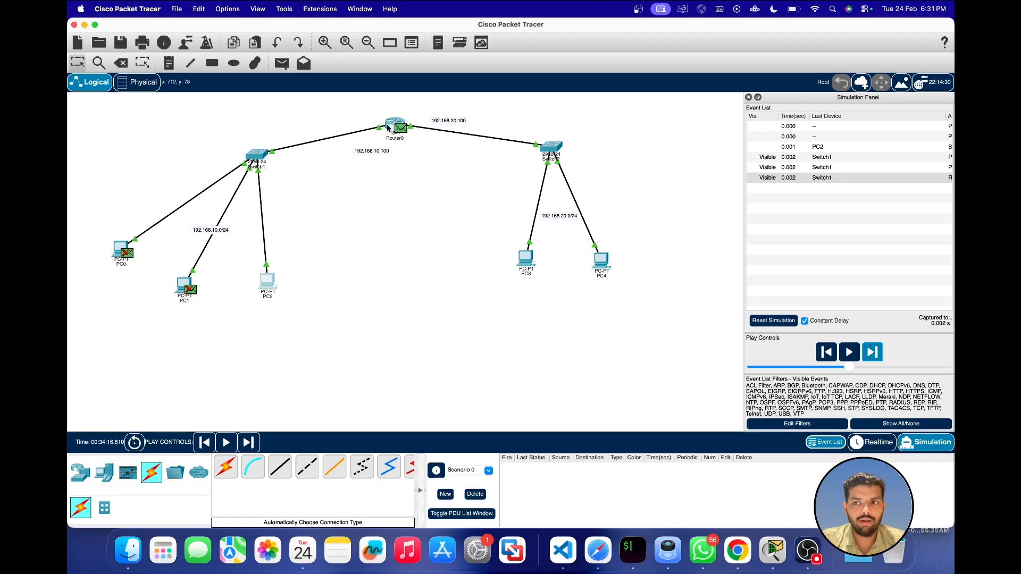
{"action": "left_click", "coordinate": [869, 349]}
{"action": "left_click", "coordinate": [868, 349]}
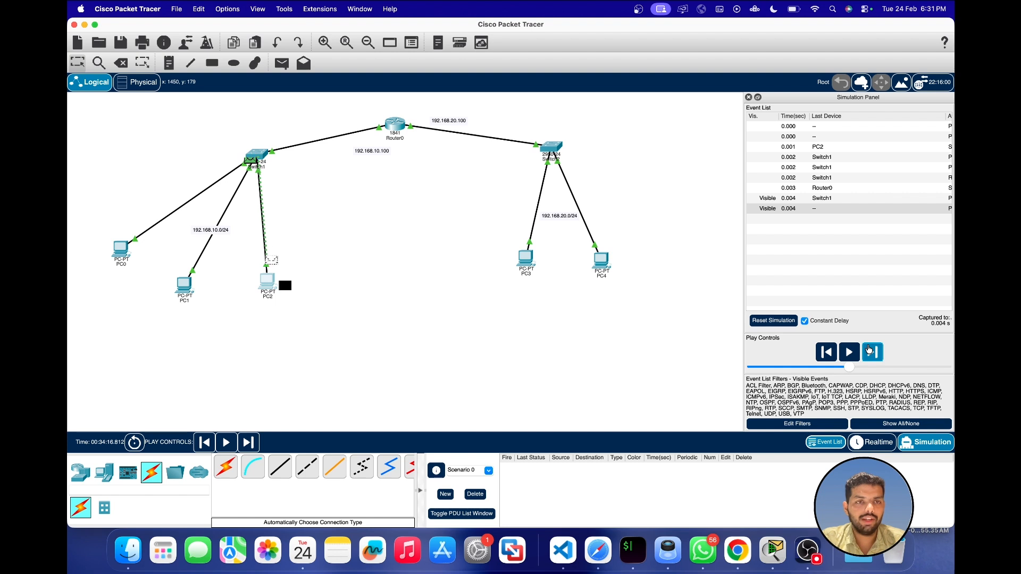
- Follow the ICMP packet to Router0 and the router's ARP request through Switch2, checking PC3's address details
{"action": "left_click", "coordinate": [865, 350]}
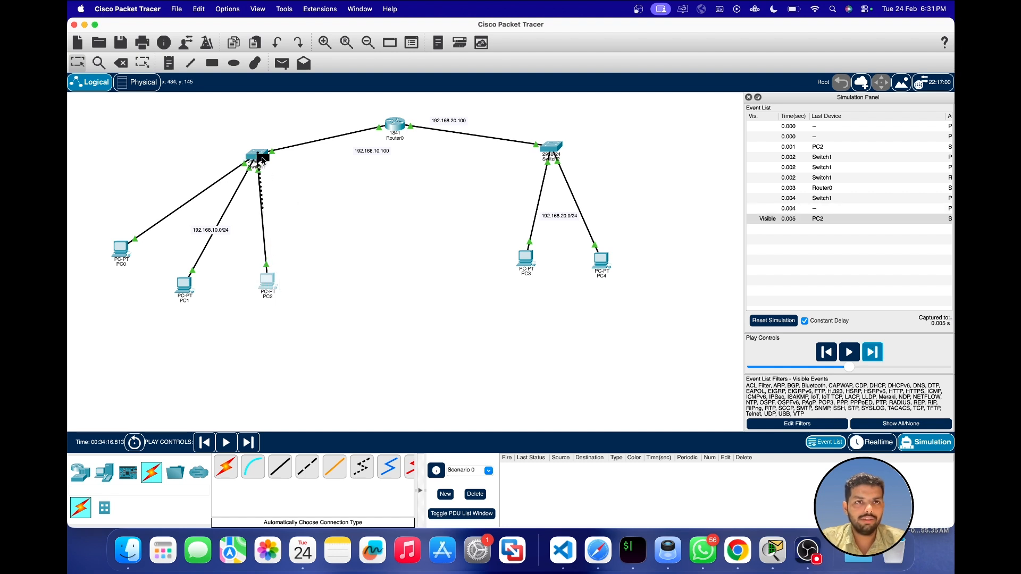
{"action": "left_click", "coordinate": [877, 357]}
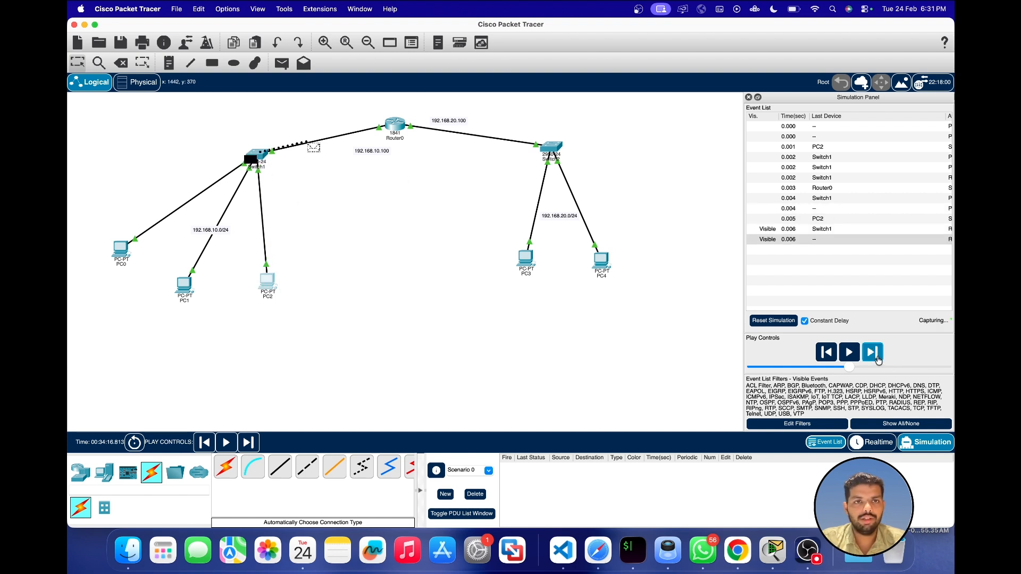
{"action": "left_click", "coordinate": [877, 359]}
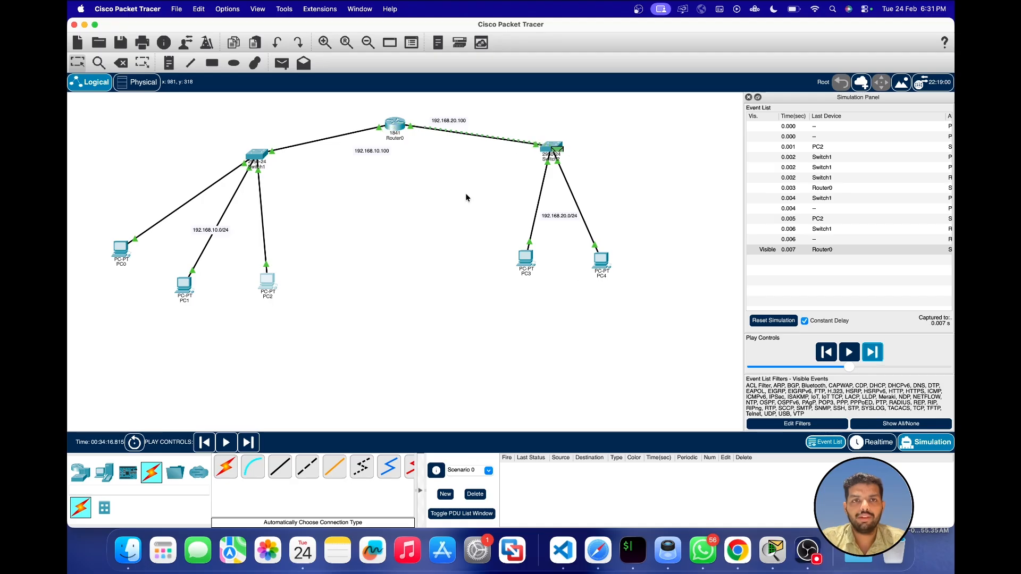
{"action": "left_click", "coordinate": [870, 352]}
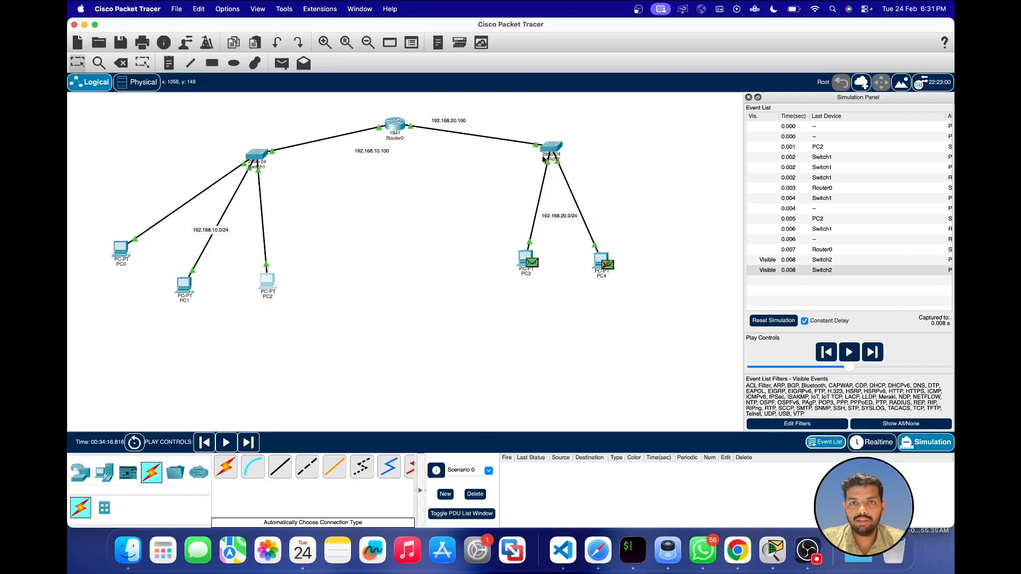
{"action": "mouse_move", "coordinate": [549, 148]}
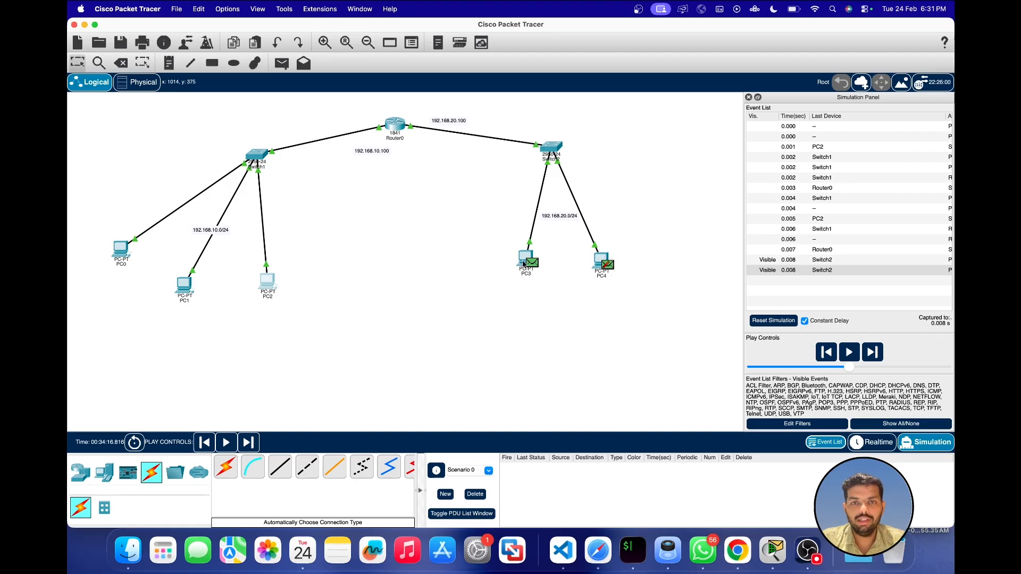
{"action": "mouse_move", "coordinate": [524, 264]}
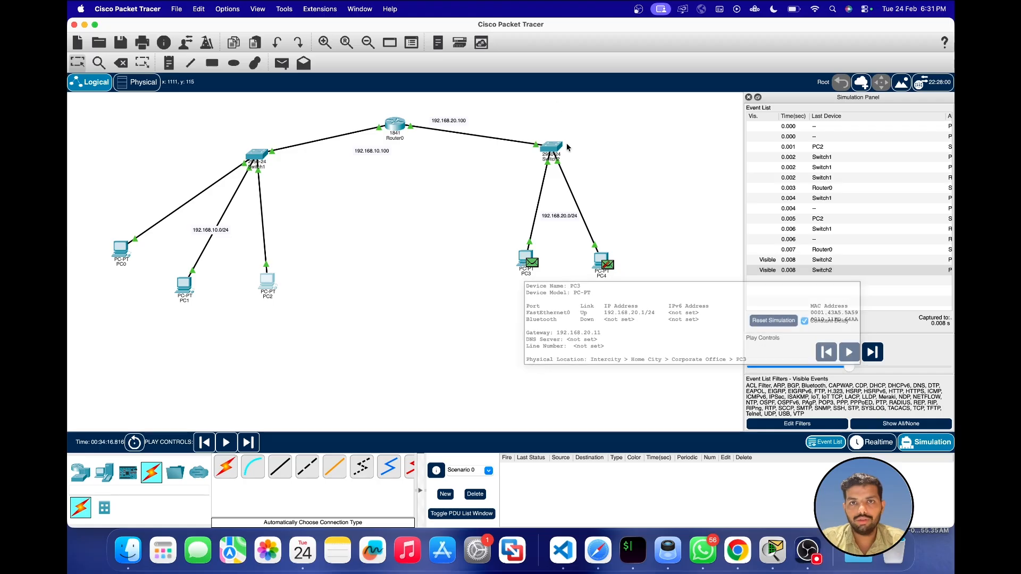
- Advance the simulation through PC3's ARP reply to Router0, the switches' periodic traffic and PC2's next ICMP packet to PC3
{"action": "left_click", "coordinate": [873, 352]}
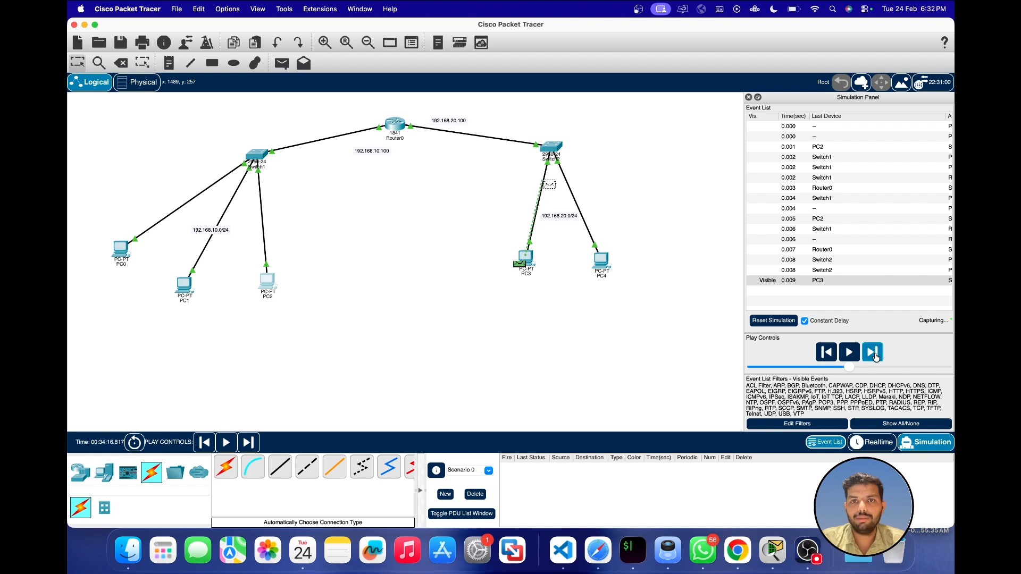
{"action": "left_click", "coordinate": [873, 352]}
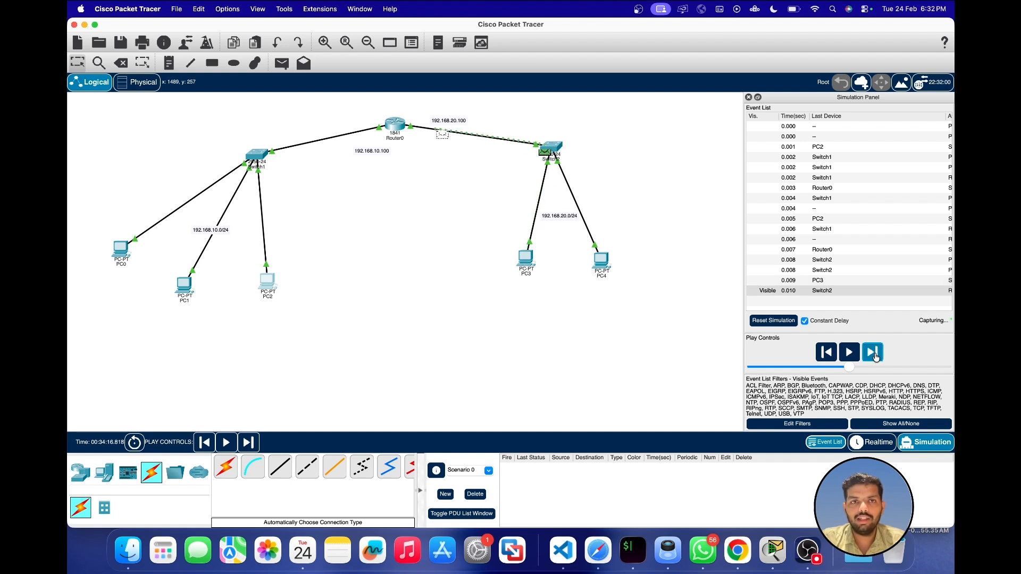
{"action": "left_click", "coordinate": [873, 353]}
{"action": "left_click", "coordinate": [872, 353]}
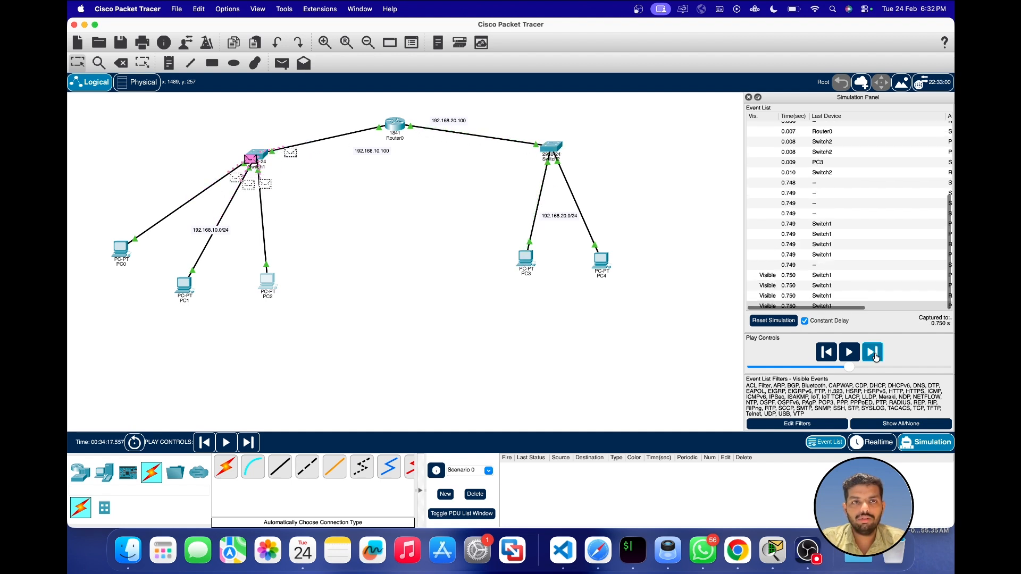
{"action": "left_click", "coordinate": [873, 353]}
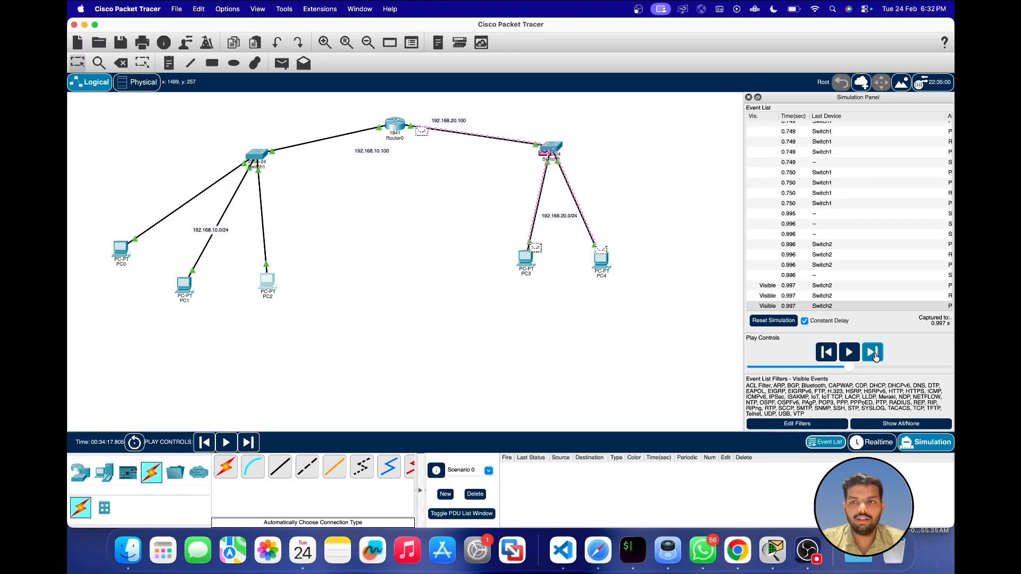
{"action": "left_click", "coordinate": [872, 353]}
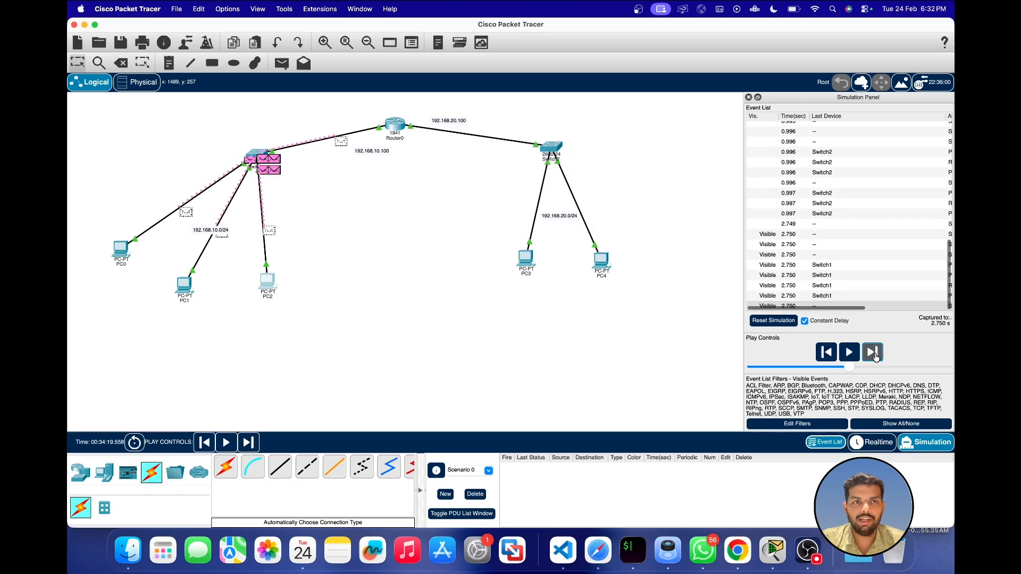
{"action": "left_click", "coordinate": [872, 353]}
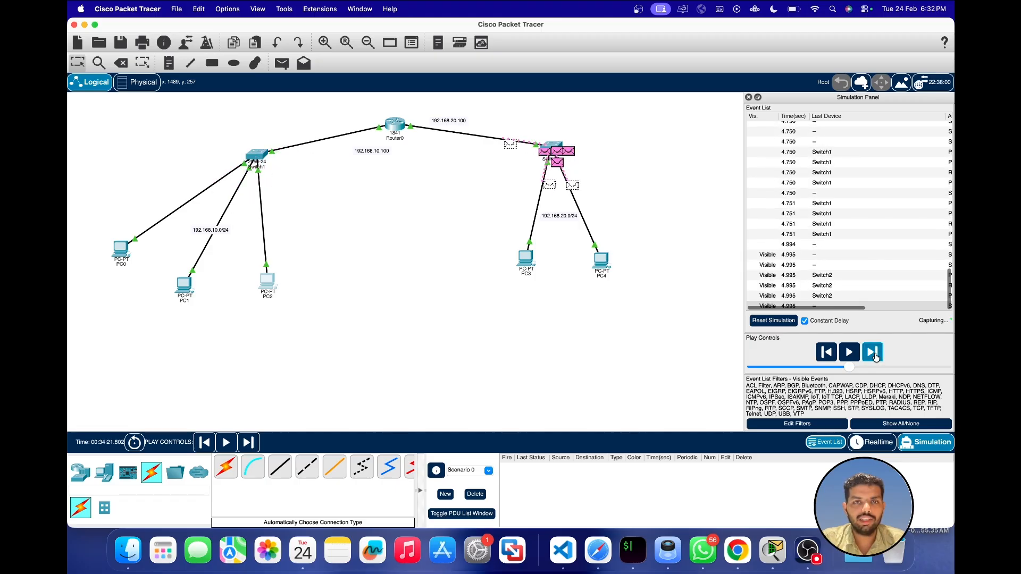
{"action": "left_click", "coordinate": [872, 352]}
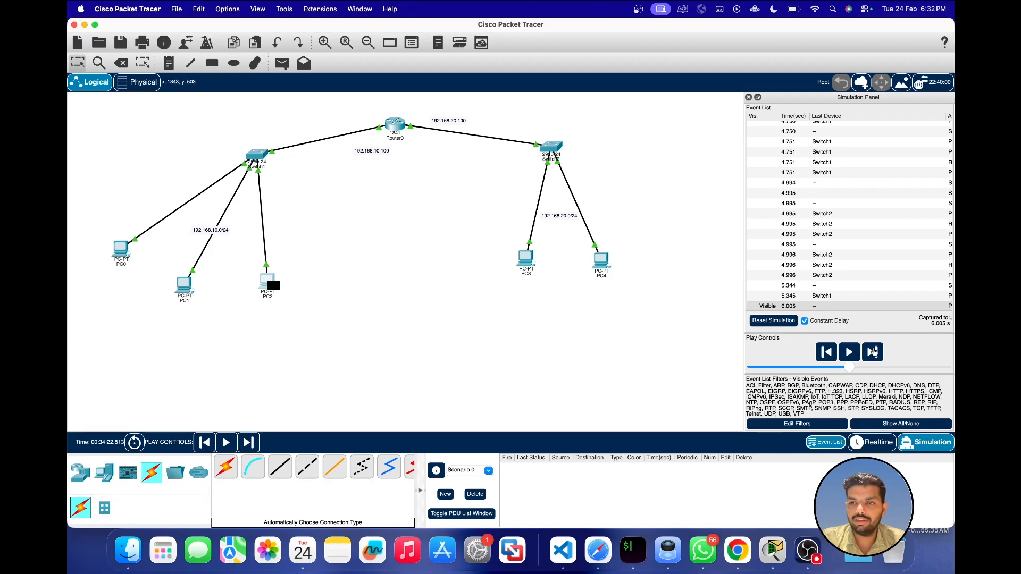
{"action": "left_click", "coordinate": [877, 359]}
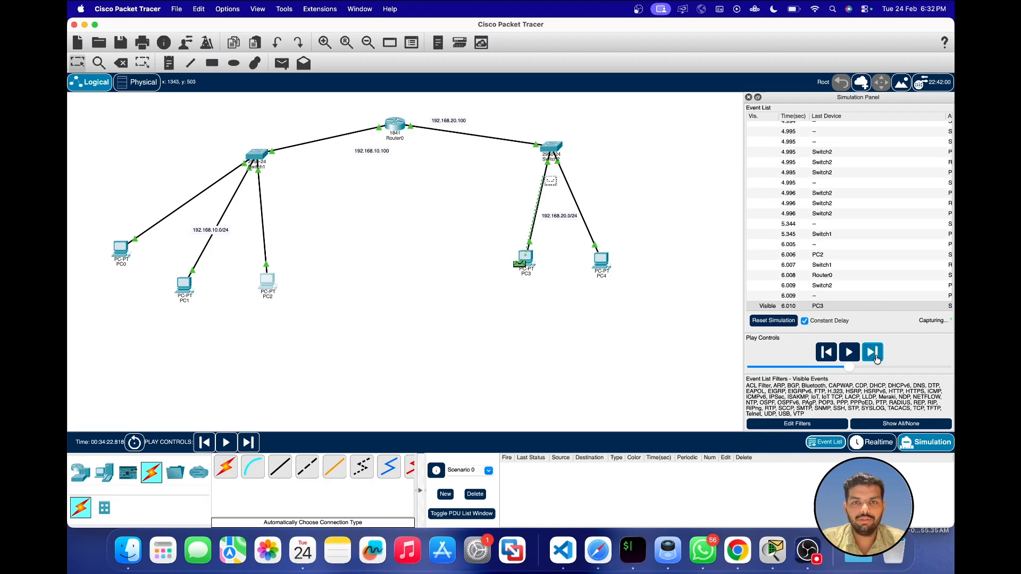
{"action": "left_click", "coordinate": [877, 359]}
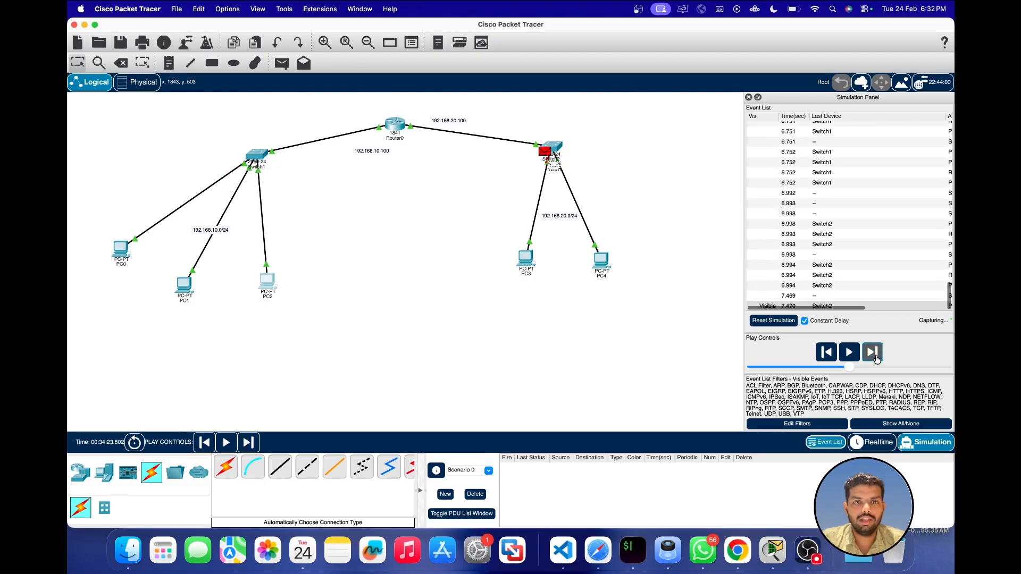
- Return to Realtime mode and check PC2's command prompt for the ping to 192.168.20.1, closing the device window
{"action": "left_click", "coordinate": [872, 442]}
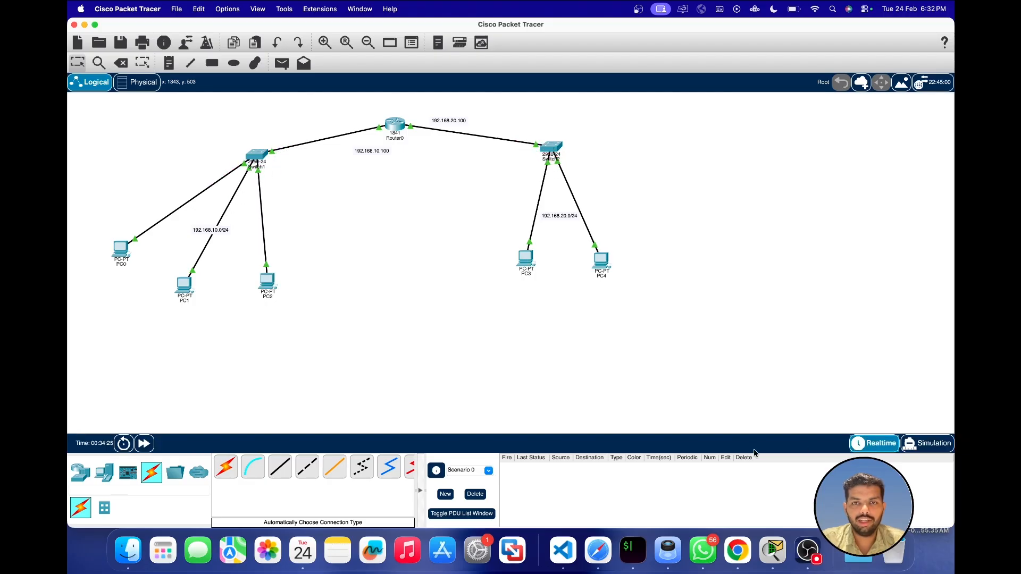
{"action": "left_click", "coordinate": [268, 281]}
{"action": "left_click", "coordinate": [604, 177]}
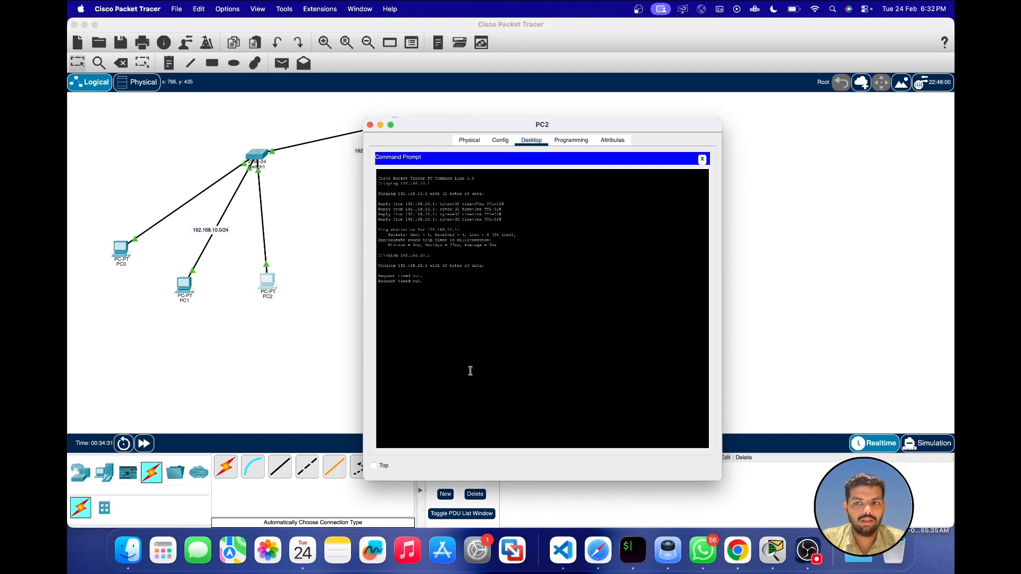
{"action": "left_click", "coordinate": [370, 125]}
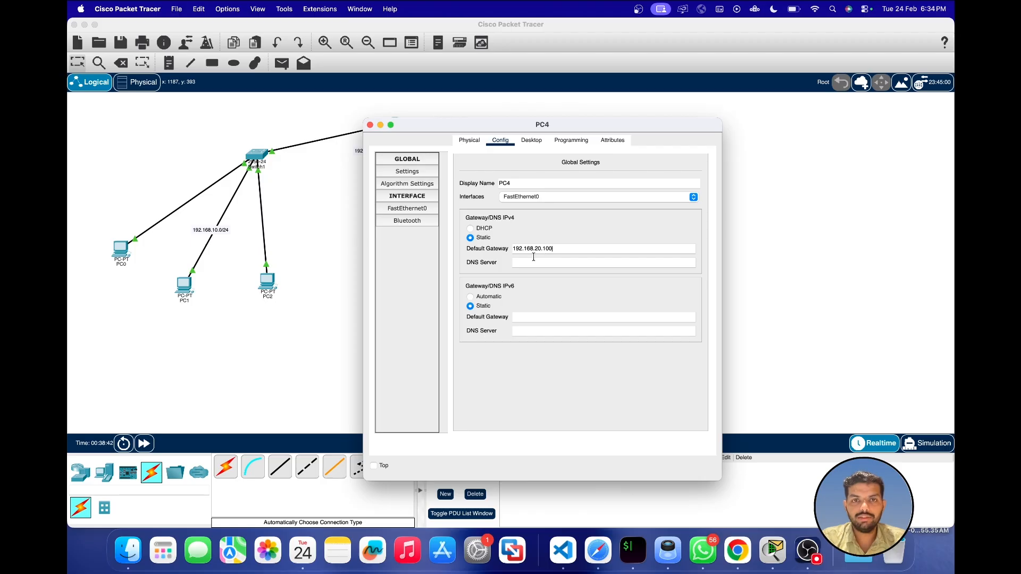
- Close PC4's configuration and set PC3's IPv4 default gateway to 192.168.20.11, closing the device window
{"action": "left_click", "coordinate": [370, 125]}
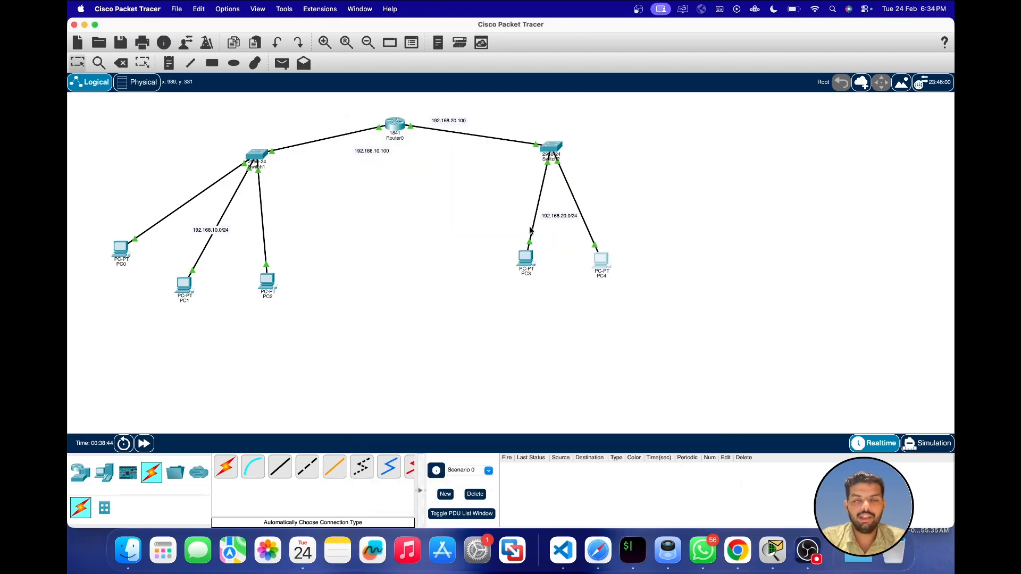
{"action": "left_click", "coordinate": [535, 260]}
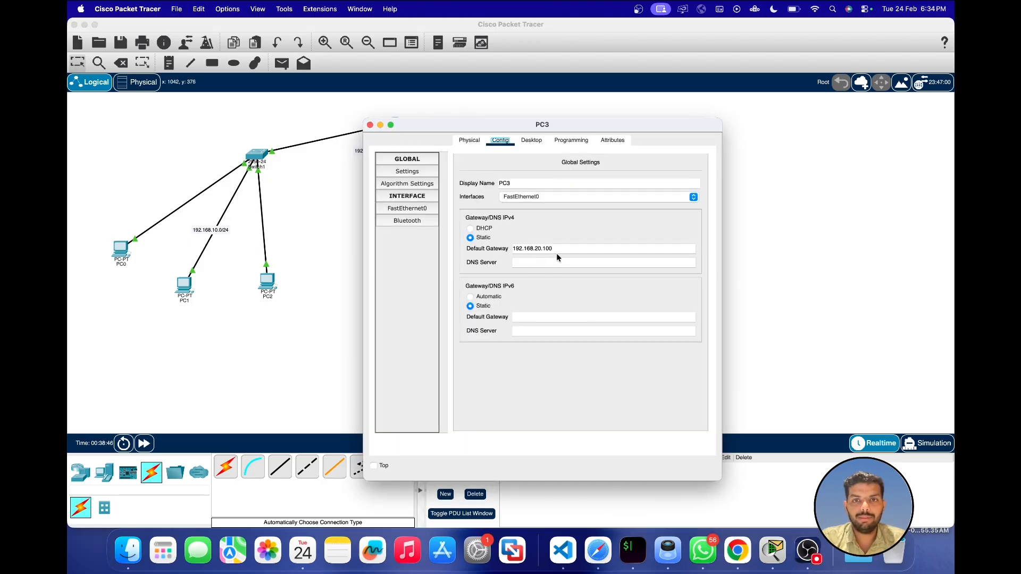
{"action": "left_click_drag", "start_coordinate": [559, 249], "coordinate": [547, 250]}
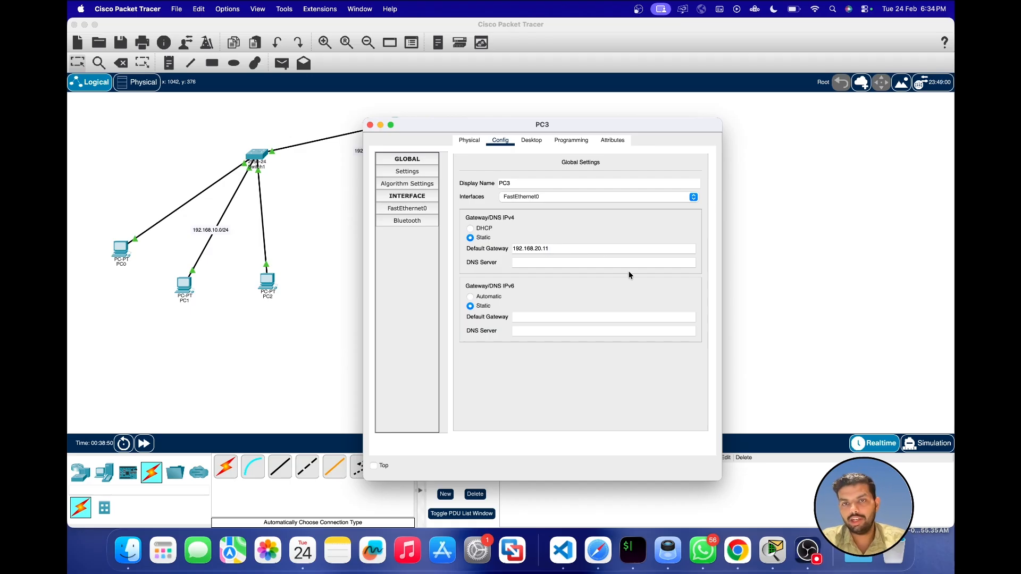
{"action": "left_click", "coordinate": [371, 125]}
- Review the repeated pings to 192.168.20.1 in PC2's command prompt, closing the device window
{"action": "left_click", "coordinate": [267, 282]}
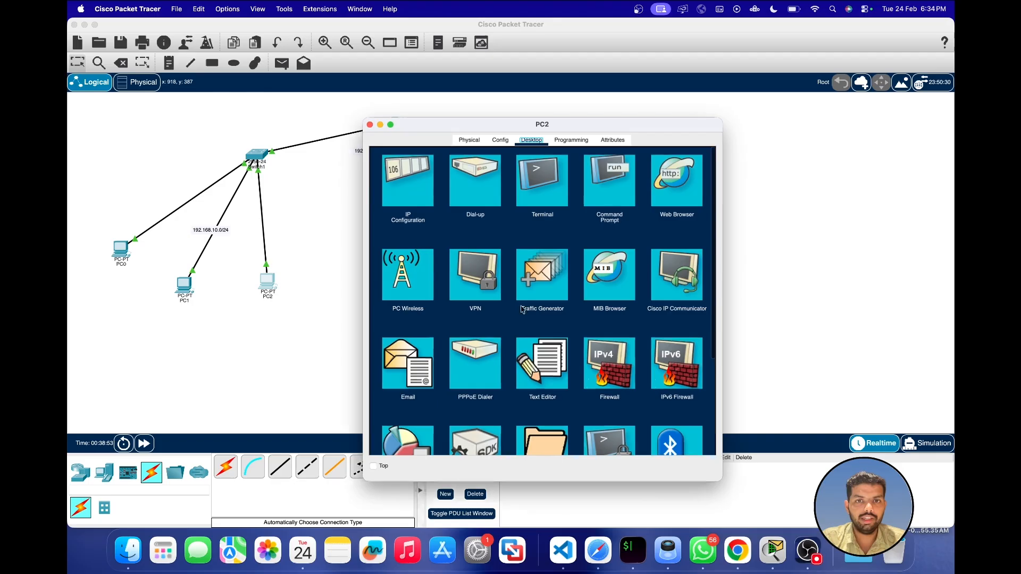
{"action": "left_click", "coordinate": [605, 192]}
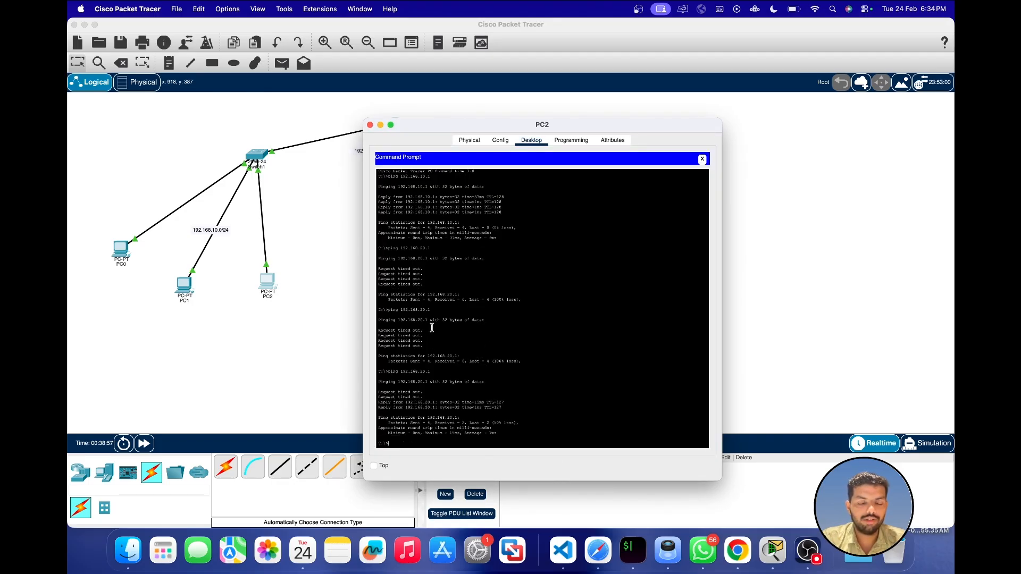
{"action": "left_click", "coordinate": [371, 125]}
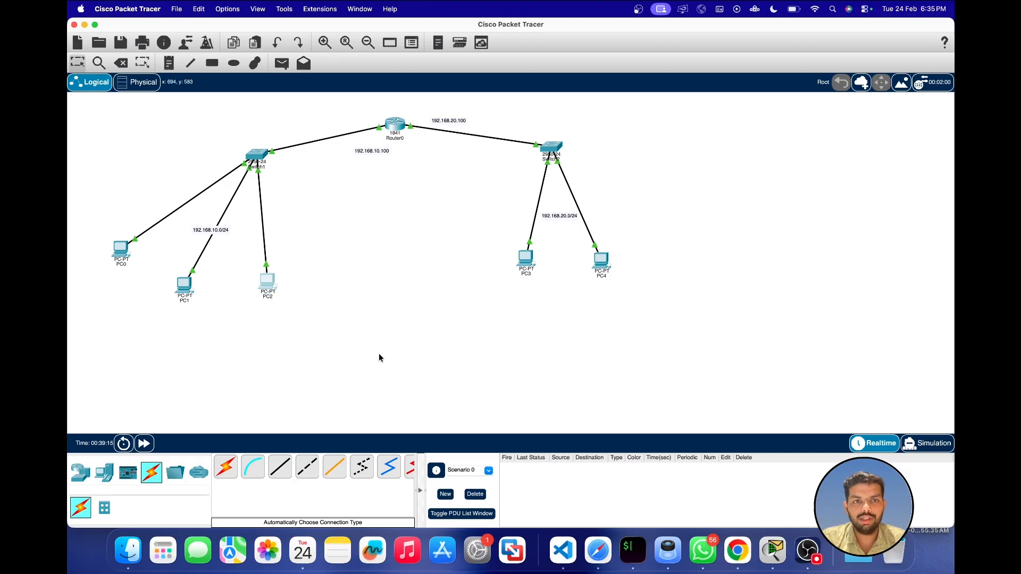
- Switch to Simulation mode and bring up PC2's command prompt, closing the device window
{"action": "left_click", "coordinate": [928, 443]}
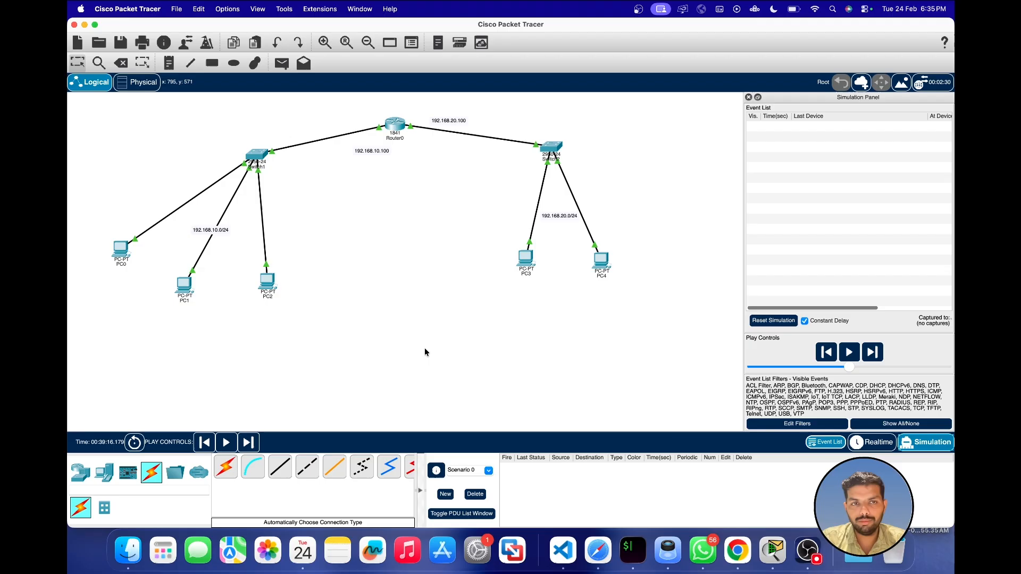
{"action": "left_click", "coordinate": [268, 283]}
{"action": "left_click", "coordinate": [588, 179]}
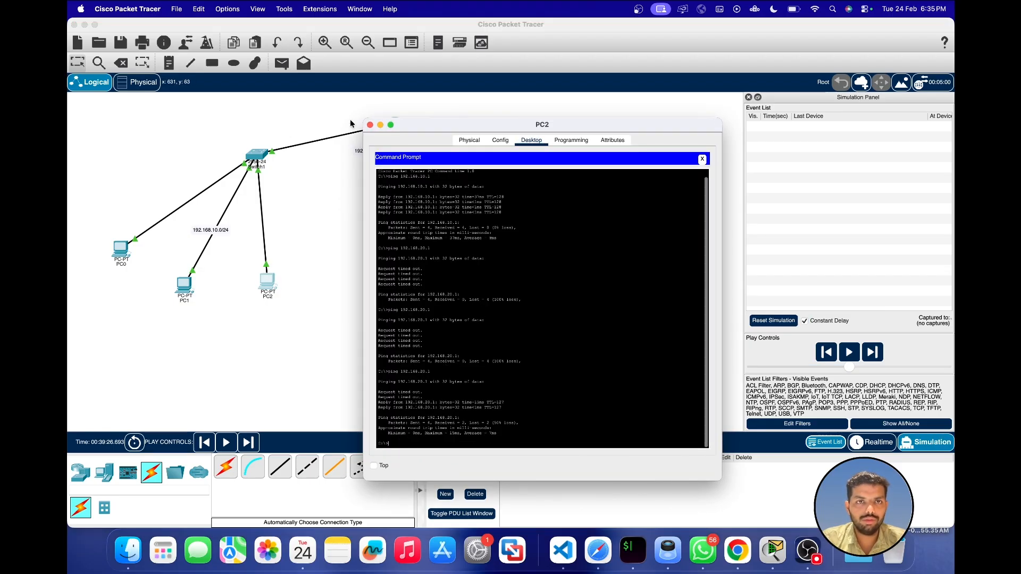
{"action": "left_click", "coordinate": [370, 125]}
- Ping 192.168.20.2 from PC1's command prompt, closing the device window
{"action": "left_click", "coordinate": [184, 286]}
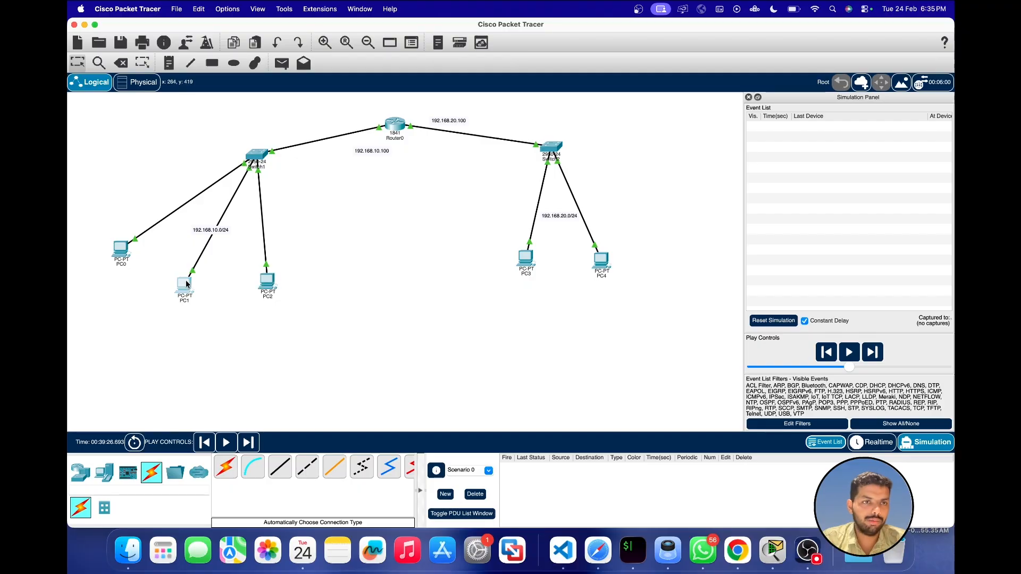
{"action": "left_click", "coordinate": [571, 141]}
{"action": "left_click", "coordinate": [531, 139]}
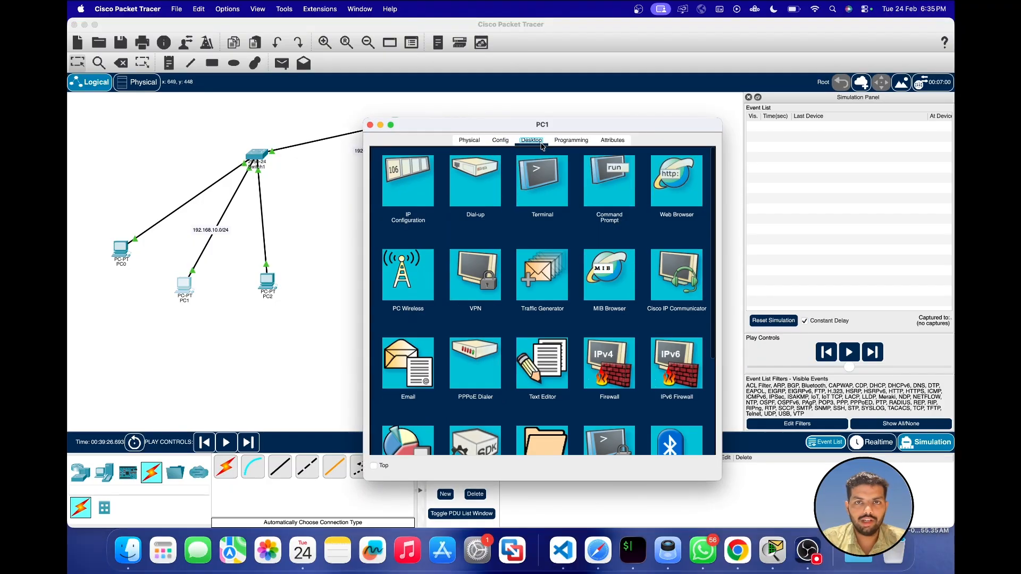
{"action": "left_click", "coordinate": [609, 200]}
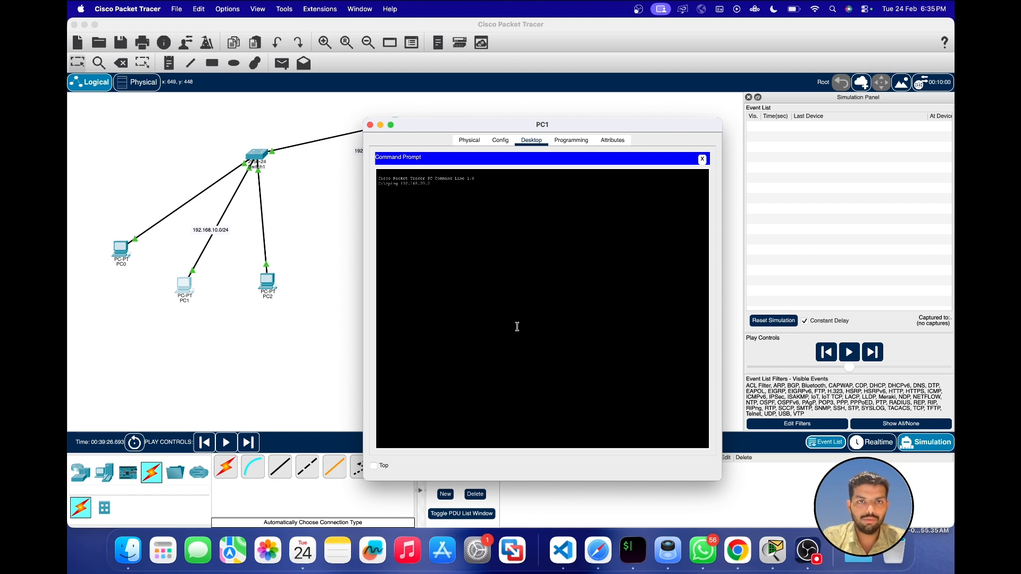
{"action": "type", "text": "ping 192.168.20.2"}
{"action": "key", "text": "Return"}
{"action": "left_click", "coordinate": [371, 124]}
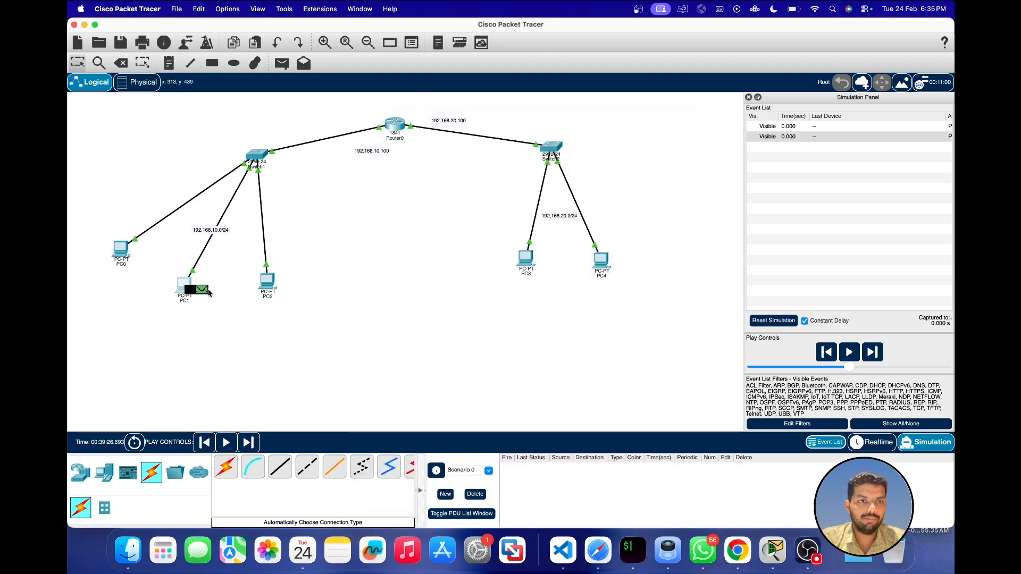
- Advance the simulation event by event through PC1's ARP exchange with Router0 and the router's ARP broadcast to PC3 and PC4
{"action": "left_click", "coordinate": [875, 355]}
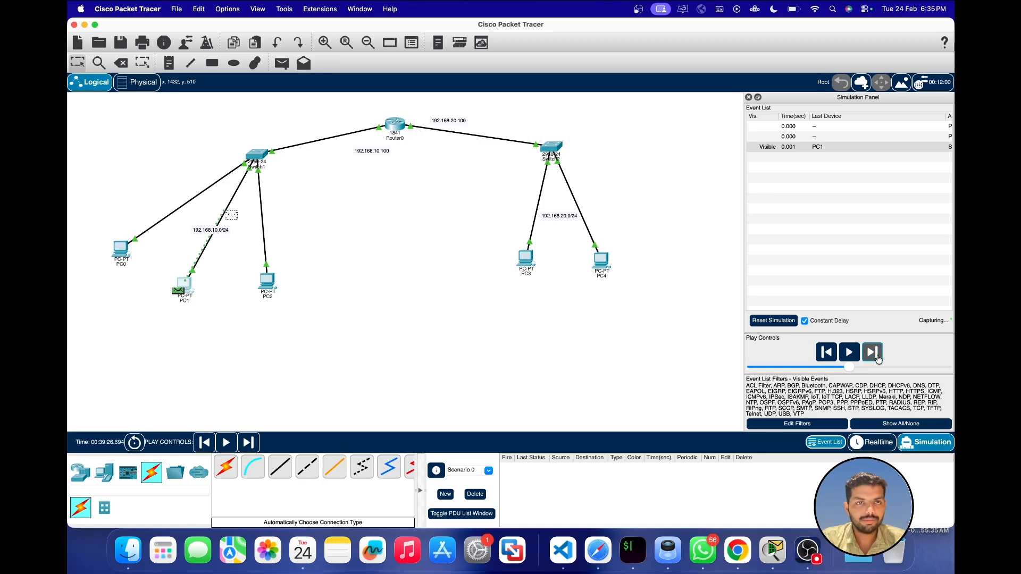
{"action": "left_click", "coordinate": [878, 357]}
{"action": "left_click", "coordinate": [877, 358]}
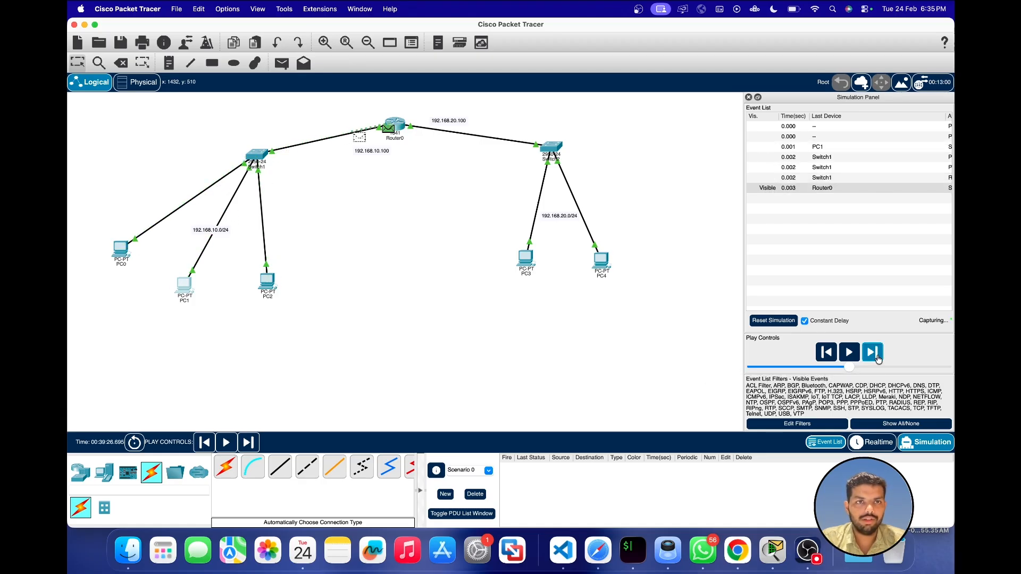
{"action": "left_click", "coordinate": [877, 357]}
{"action": "left_click", "coordinate": [877, 358]}
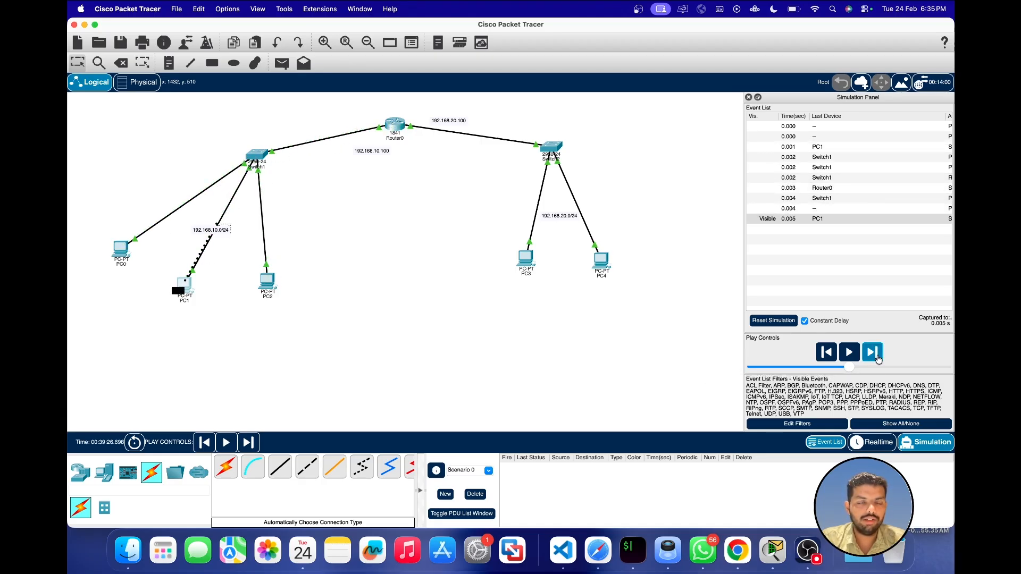
{"action": "left_click", "coordinate": [877, 357]}
{"action": "left_click", "coordinate": [877, 357]}
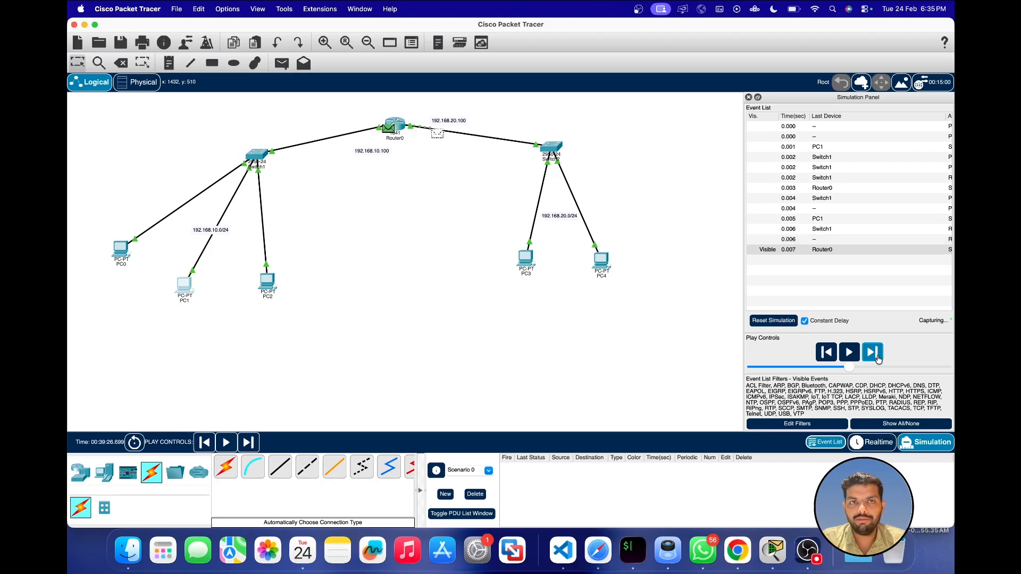
{"action": "left_click", "coordinate": [878, 357]}
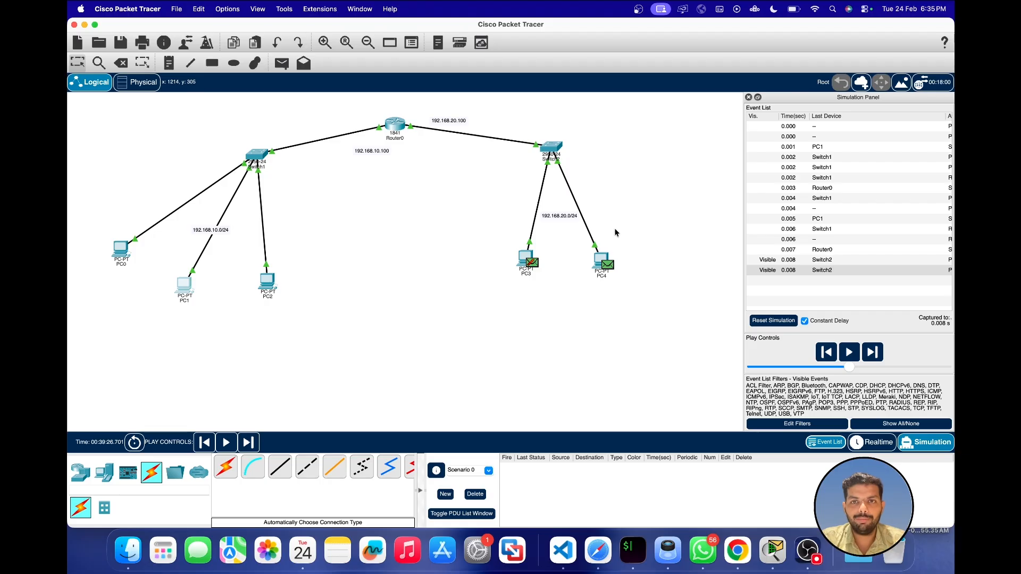
- Keep advancing the simulation until PC4's ICMP echo reply travels back through Router0 to PC1
{"action": "left_click", "coordinate": [873, 351]}
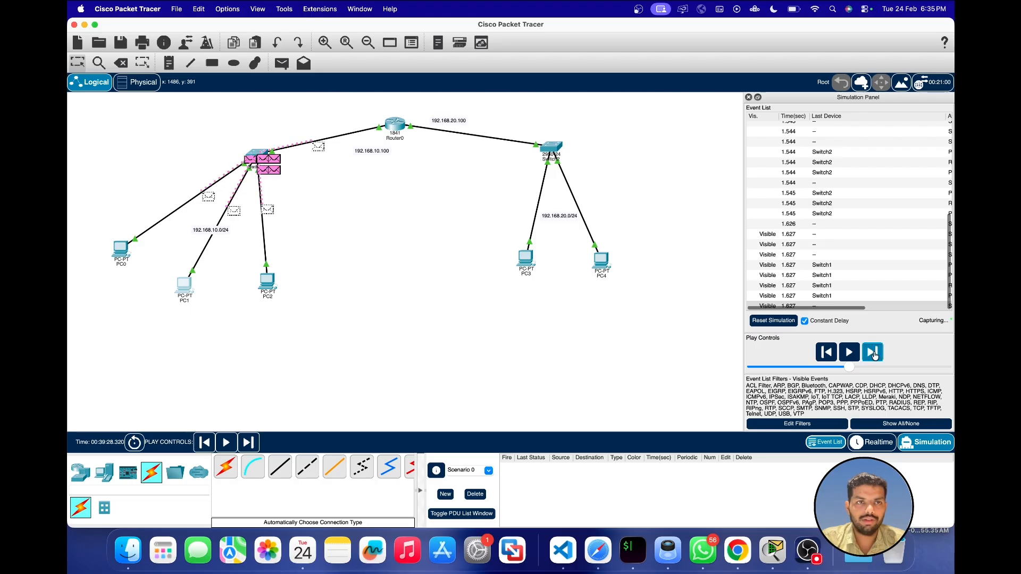
{"action": "left_click", "coordinate": [874, 354]}
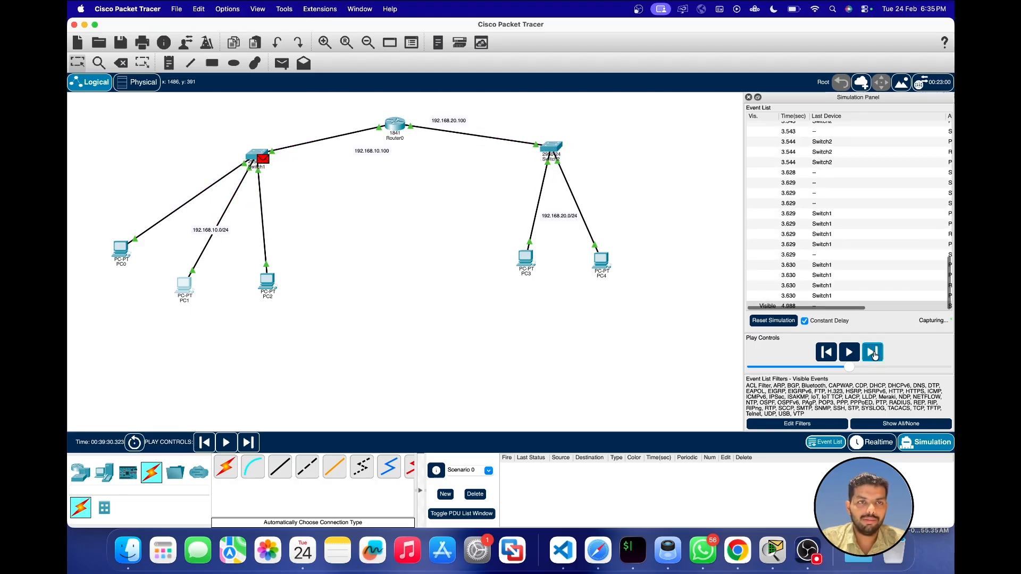
{"action": "left_click", "coordinate": [874, 354]}
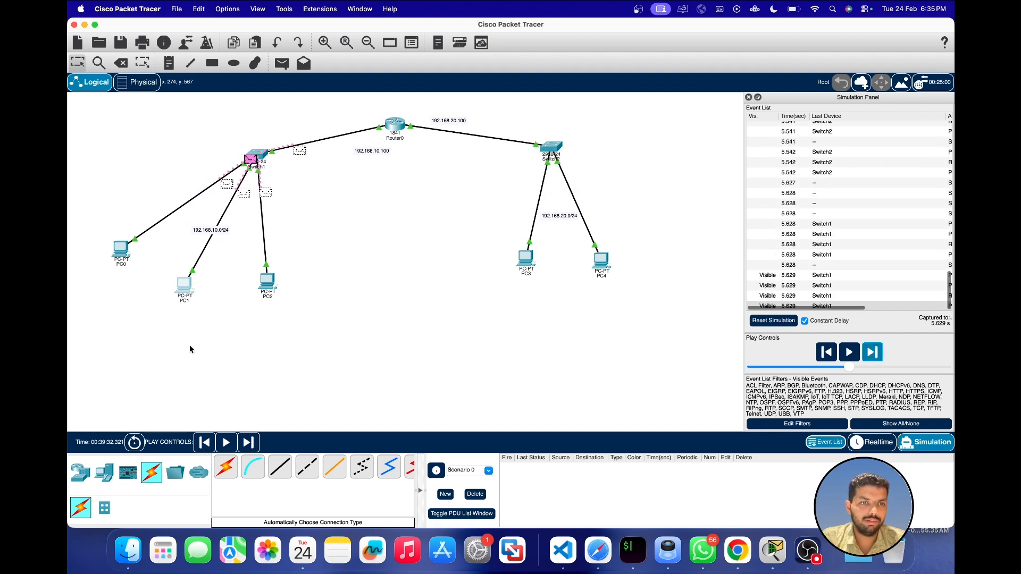
{"action": "left_click", "coordinate": [875, 355]}
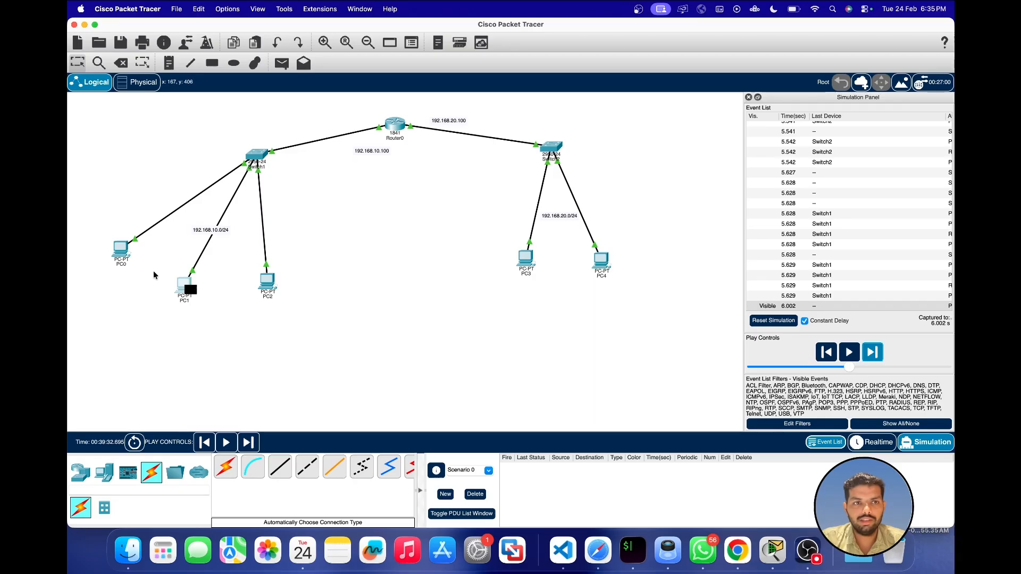
{"action": "left_click", "coordinate": [874, 355]}
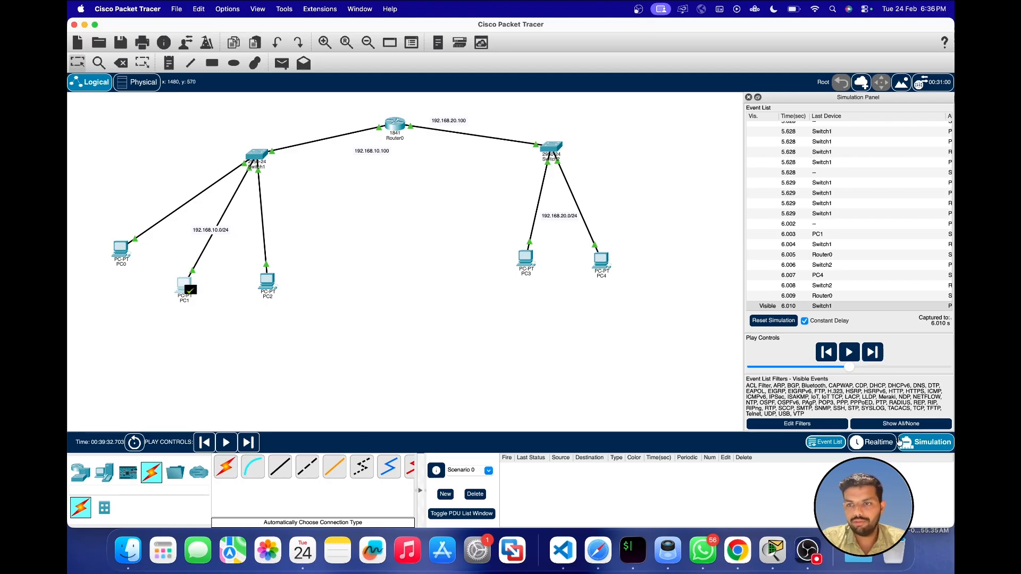
- Return to Realtime mode and review the ping to 192.168.20.2 in PC1's command prompt, highlighting its first result line, closing the device window
{"action": "left_click", "coordinate": [875, 442]}
{"action": "left_click", "coordinate": [184, 285]}
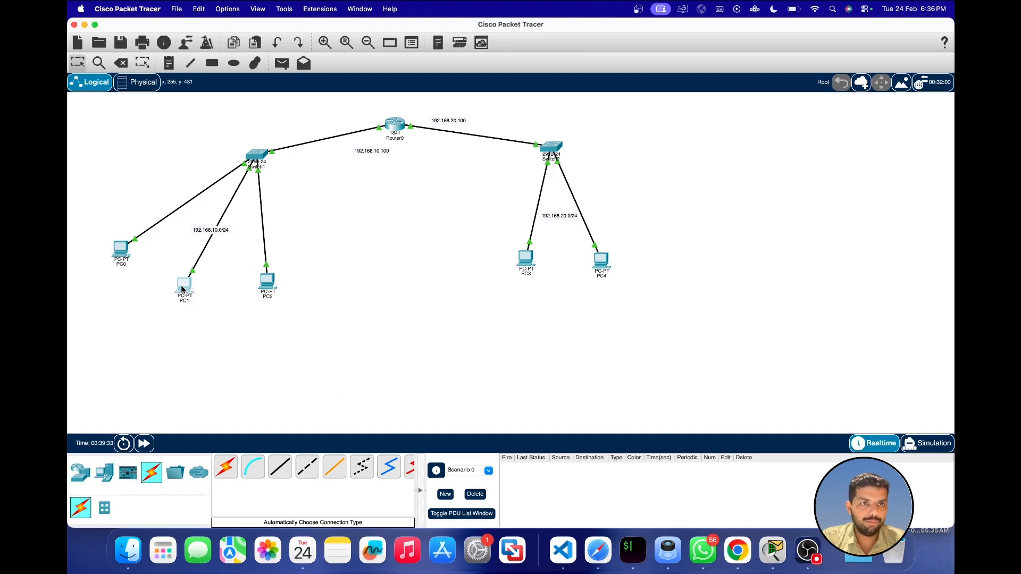
{"action": "left_click", "coordinate": [611, 197]}
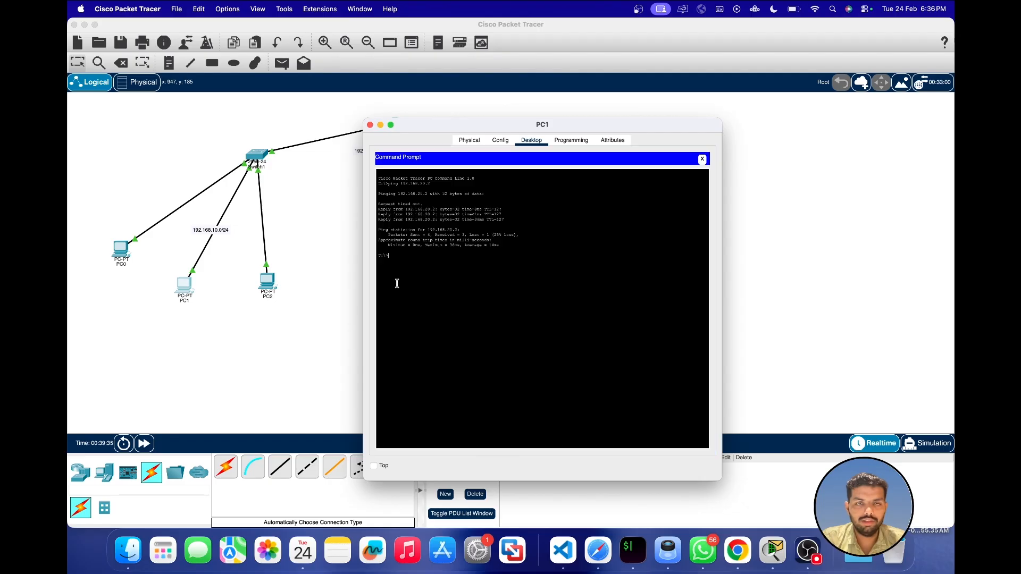
{"action": "left_click_drag", "start_coordinate": [424, 203], "coordinate": [338, 205]}
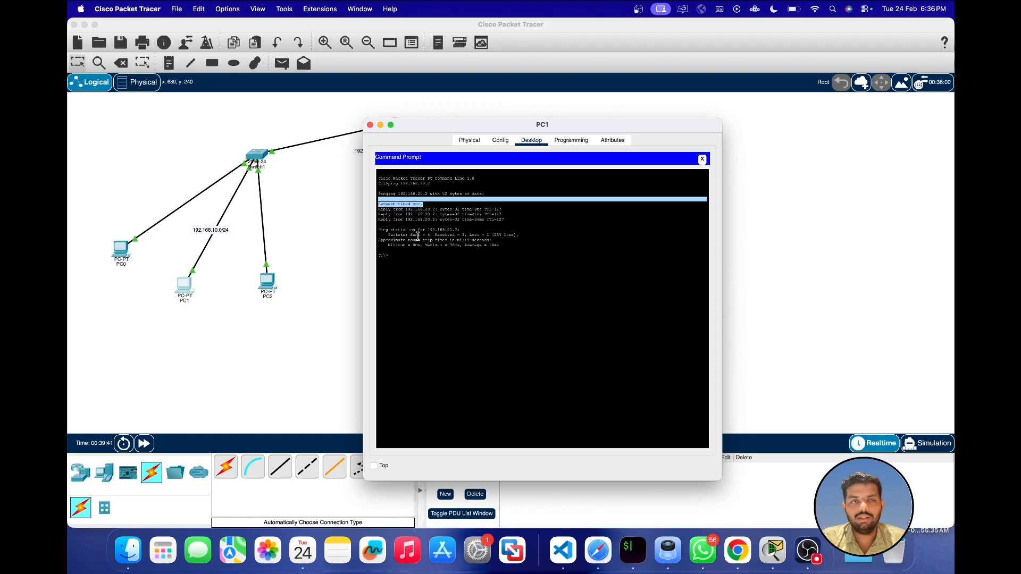
{"action": "left_click", "coordinate": [370, 125]}
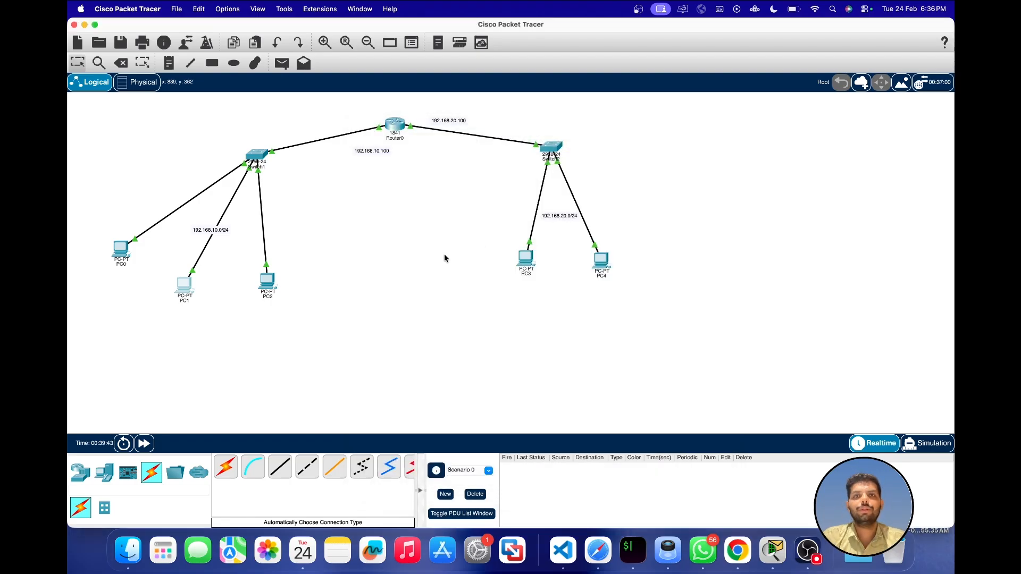